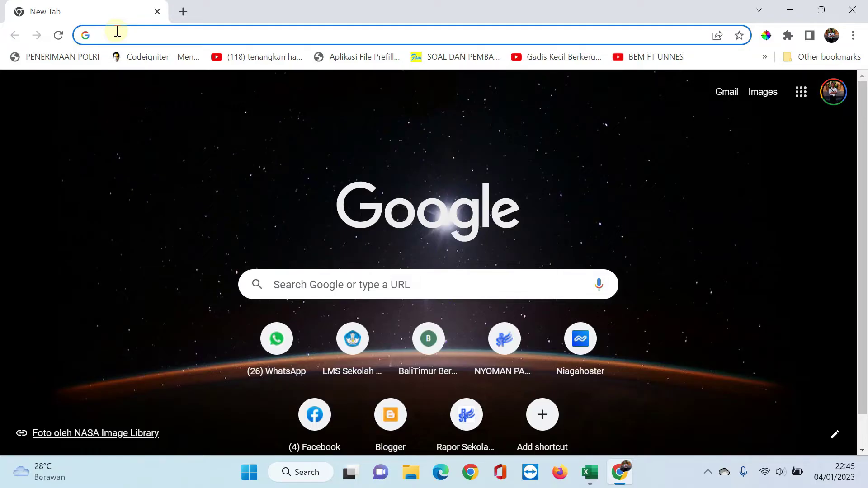
Load the Rapor SP sign-in page at localhost:7252.
{"action": "type", "text": "localhost:7252"}
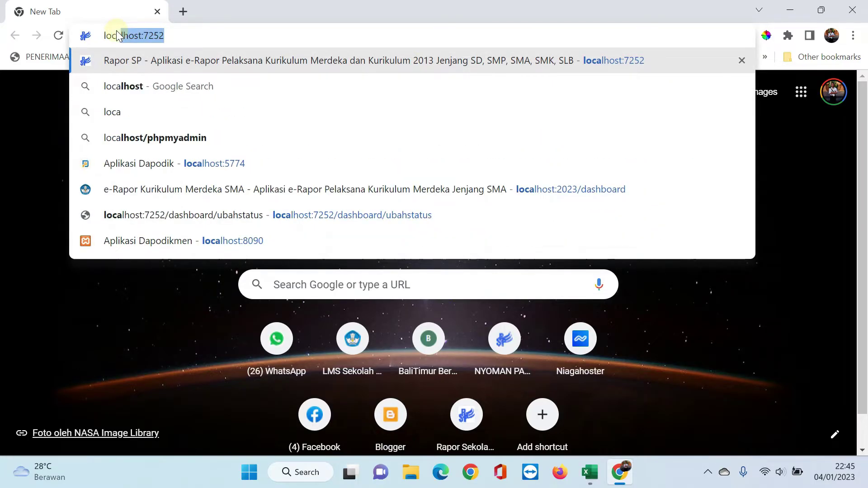
{"action": "key", "text": "Right"}
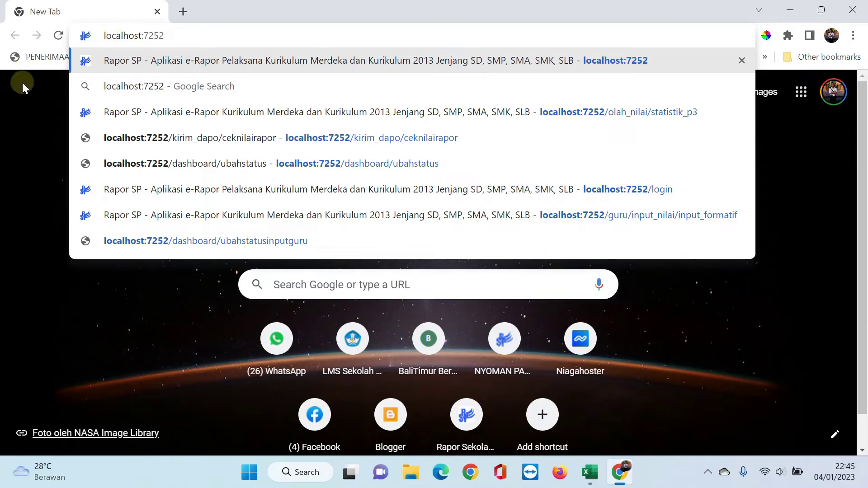
{"action": "left_click", "coordinate": [23, 93]}
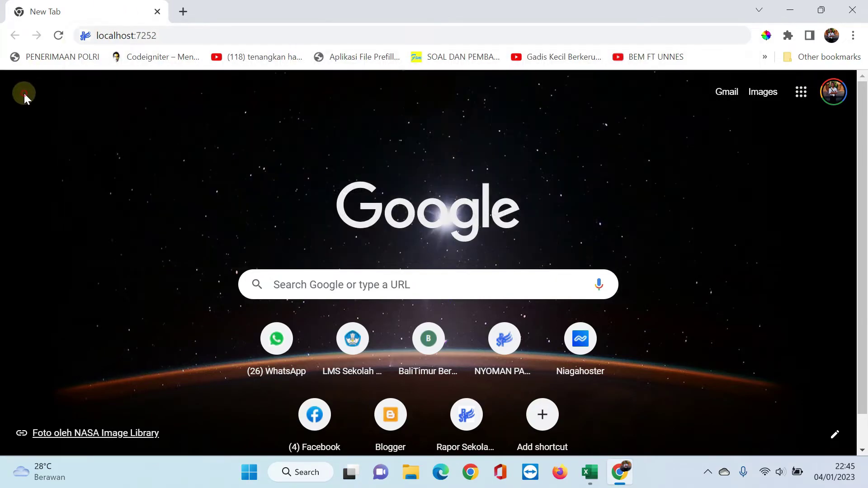
{"action": "left_click", "coordinate": [98, 33]}
{"action": "left_click_drag", "start_coordinate": [98, 33], "coordinate": [134, 32]}
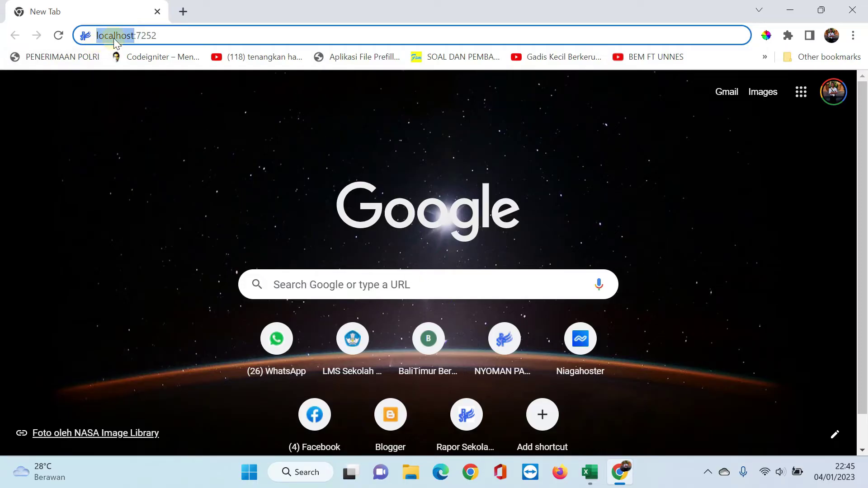
{"action": "left_click", "coordinate": [162, 32]}
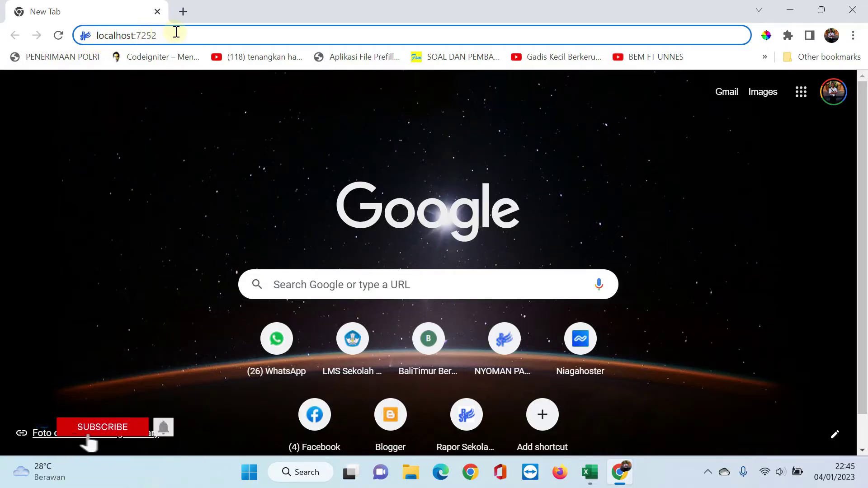
{"action": "key", "text": "Return"}
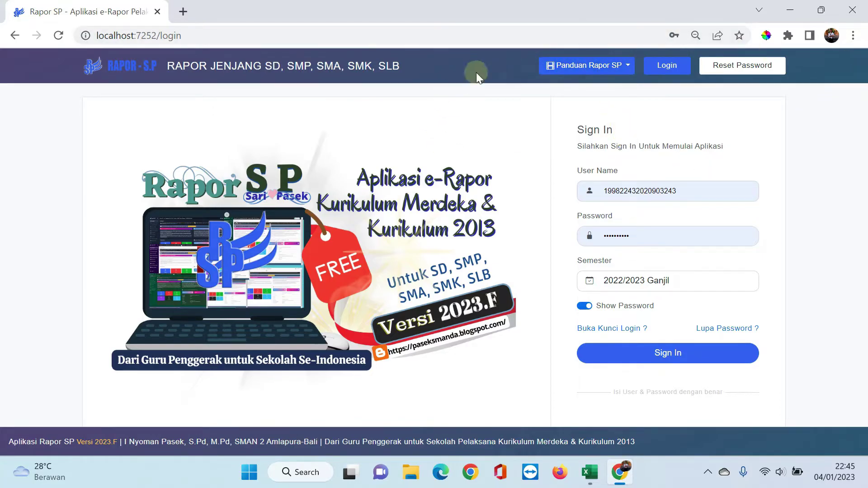
Look over the sign-in page's guide list, visible-password option and forgotten-password form, and return to the sign-in form.
{"action": "left_click", "coordinate": [617, 67]}
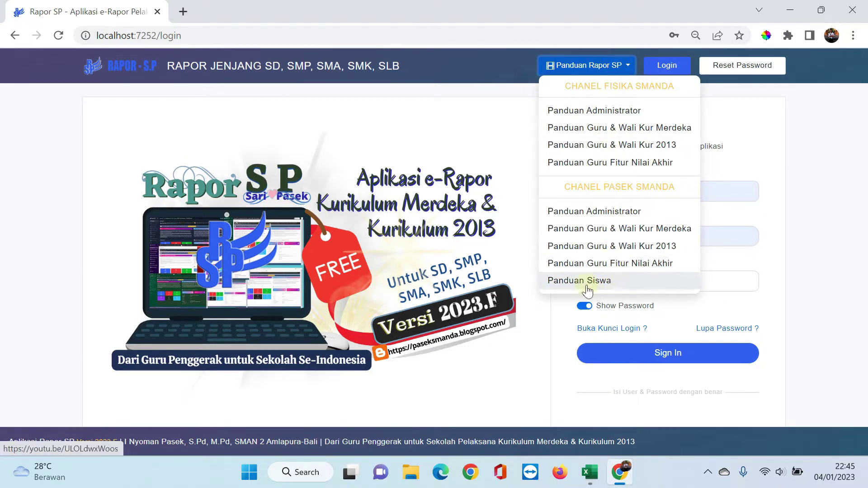
{"action": "left_click", "coordinate": [487, 115]}
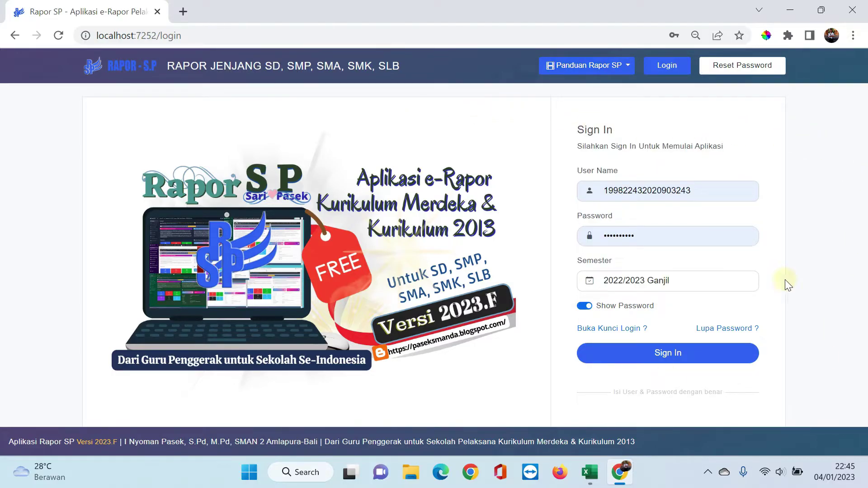
{"action": "left_click", "coordinate": [585, 307]}
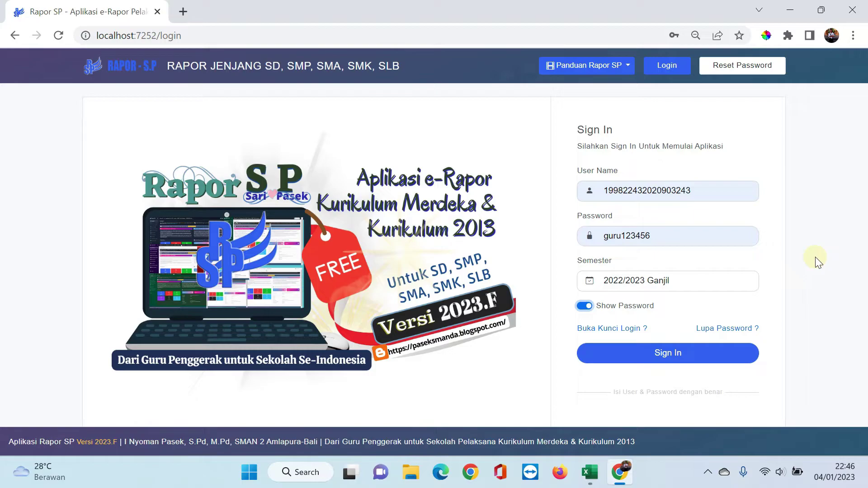
{"action": "left_click", "coordinate": [723, 329]}
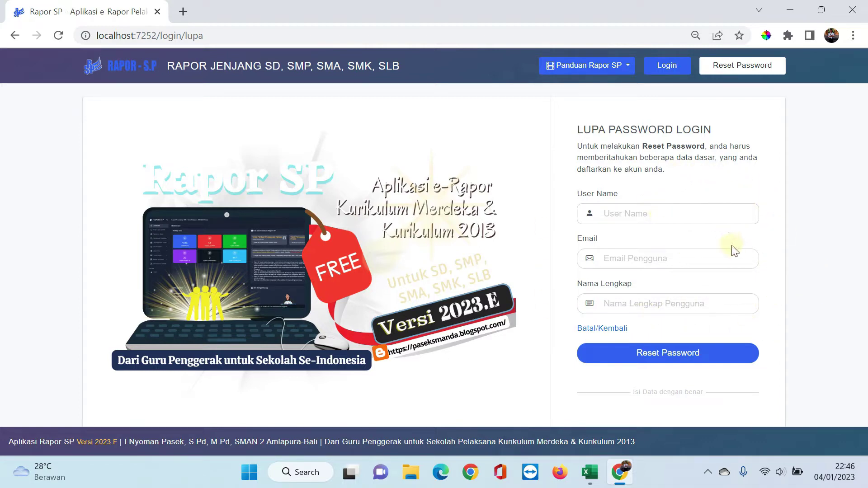
{"action": "left_click", "coordinate": [615, 328]}
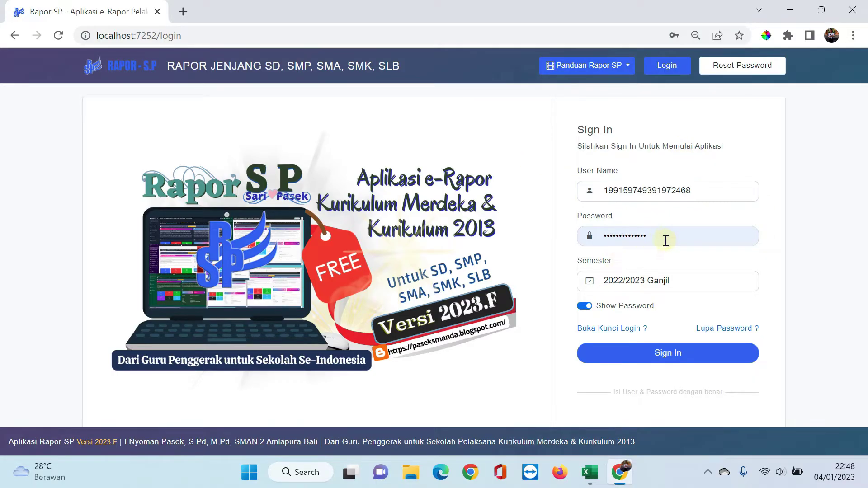
Sign in with the filled-in teacher account for 2022/2023 Ganjil, choose SMAN CONTOH MERDEKA and dismiss the video guide notice.
{"action": "left_click", "coordinate": [668, 236]}
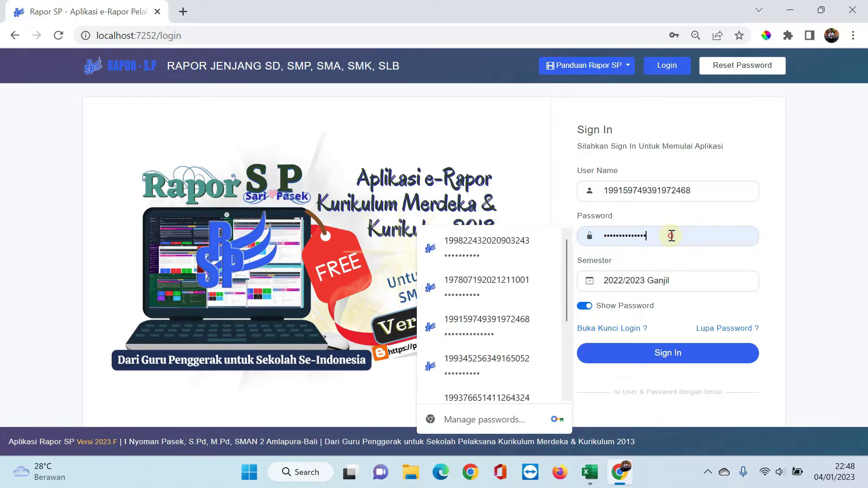
{"action": "left_click", "coordinate": [763, 212]}
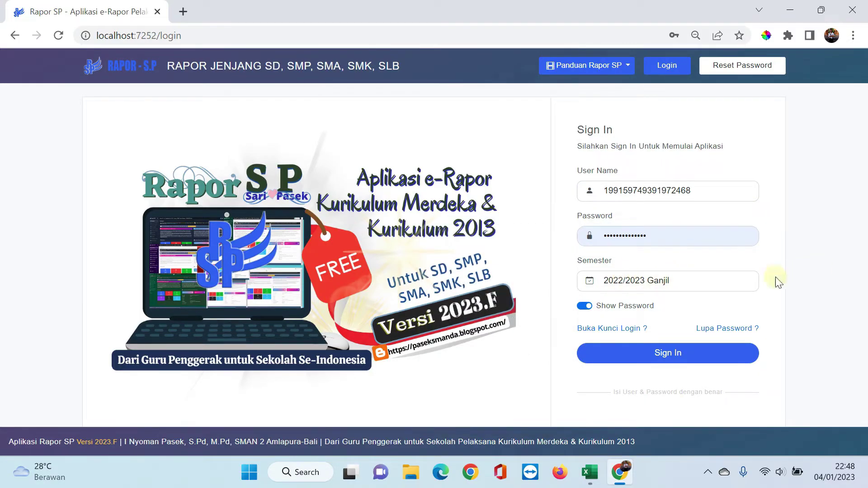
{"action": "left_click", "coordinate": [667, 354]}
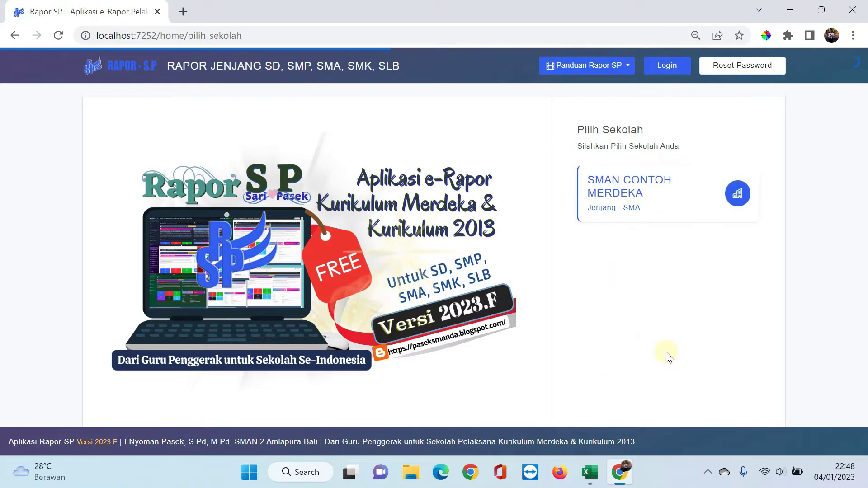
{"action": "left_click", "coordinate": [653, 204]}
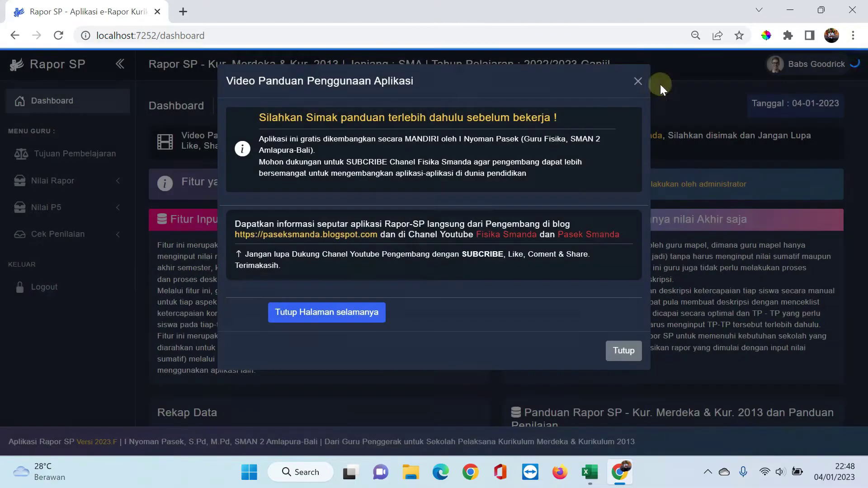
{"action": "left_click", "coordinate": [622, 351]}
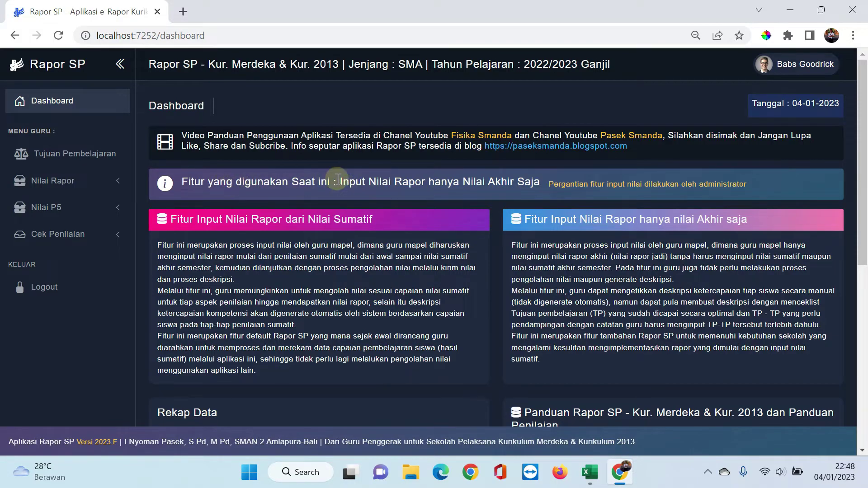
Examine the dashboard's current grade-input feature, the note on who changes it, the data recap and the guide links.
{"action": "left_click_drag", "start_coordinate": [340, 180], "coordinate": [537, 182]}
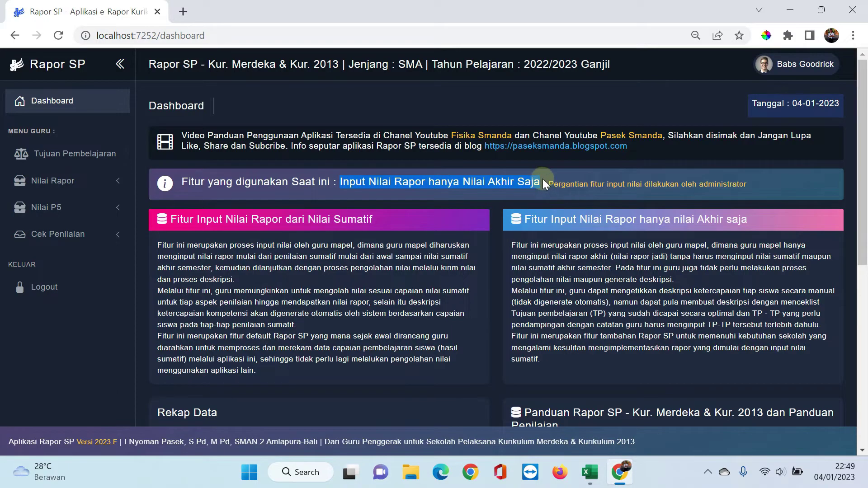
{"action": "left_click", "coordinate": [542, 249]}
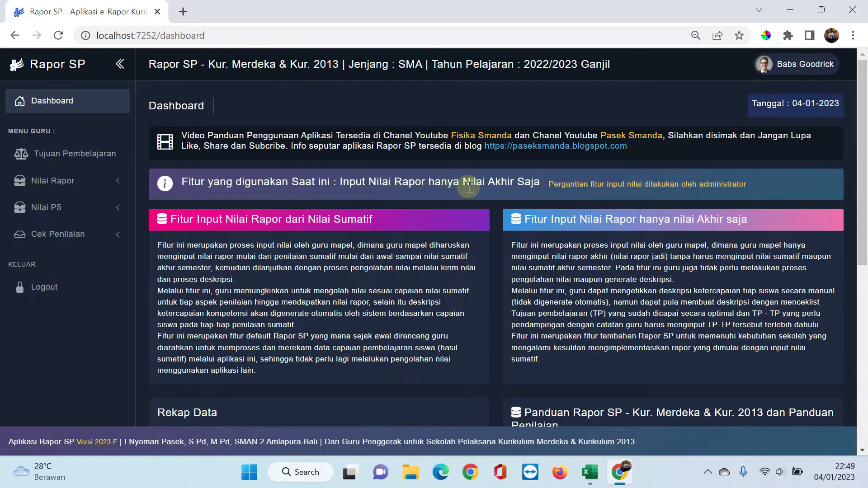
{"action": "left_click_drag", "start_coordinate": [342, 181], "coordinate": [541, 179]}
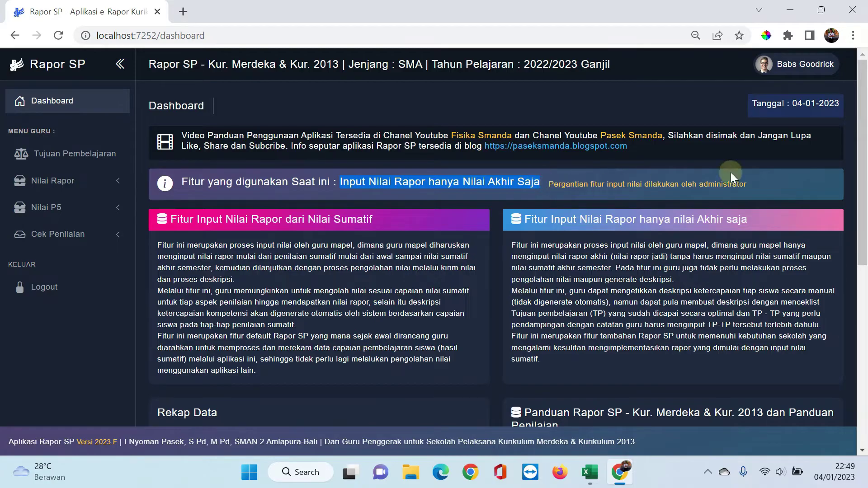
{"action": "left_click_drag", "start_coordinate": [747, 186], "coordinate": [548, 186]}
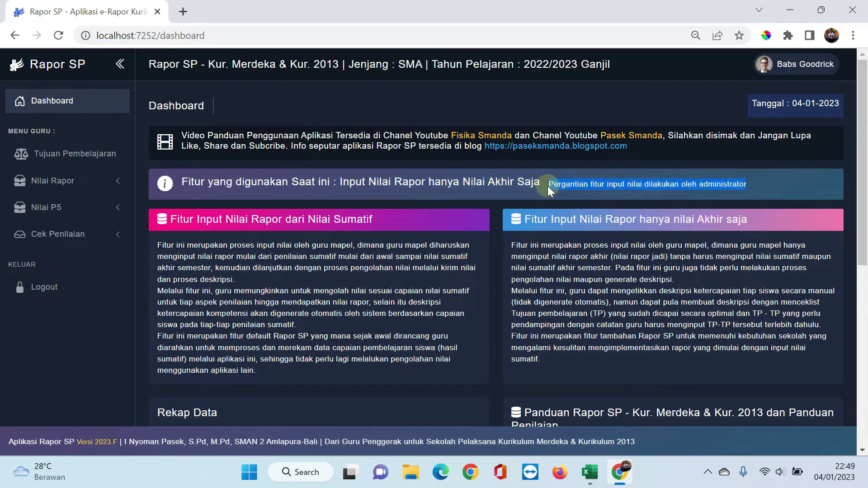
{"action": "left_click", "coordinate": [398, 180]}
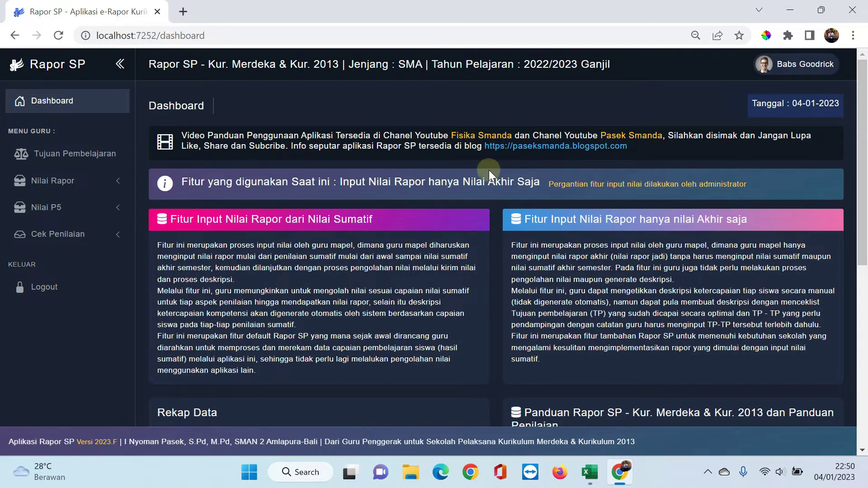
{"action": "scroll", "coordinate": [490, 170], "scroll_direction": "down", "scroll_amount": 6}
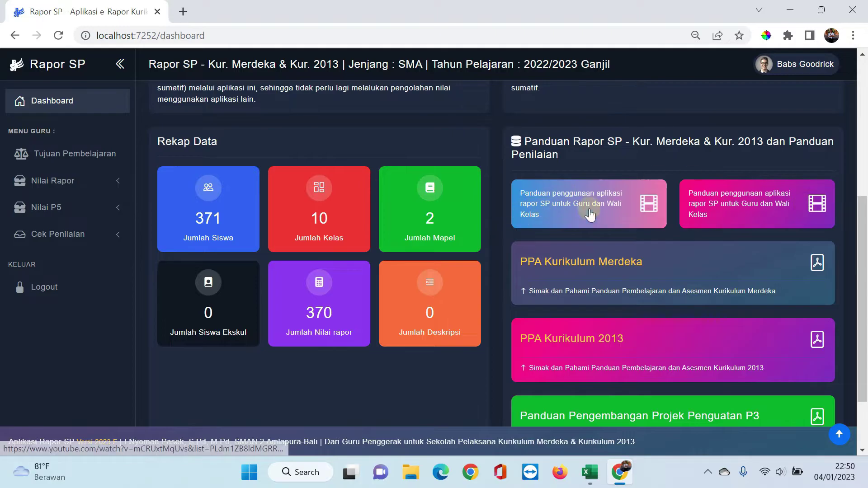
{"action": "scroll", "coordinate": [816, 226], "scroll_direction": "down", "scroll_amount": 2}
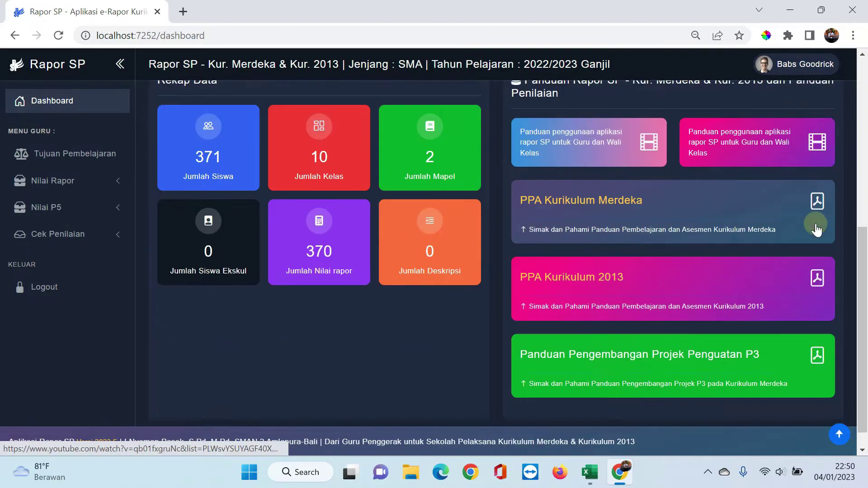
{"action": "scroll", "coordinate": [816, 230], "scroll_direction": "down", "scroll_amount": 1}
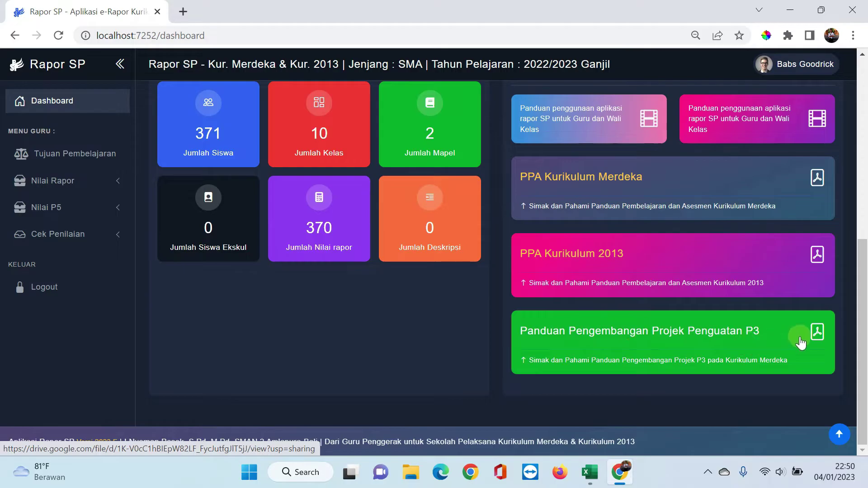
{"action": "scroll", "coordinate": [468, 234], "scroll_direction": "up", "scroll_amount": 8}
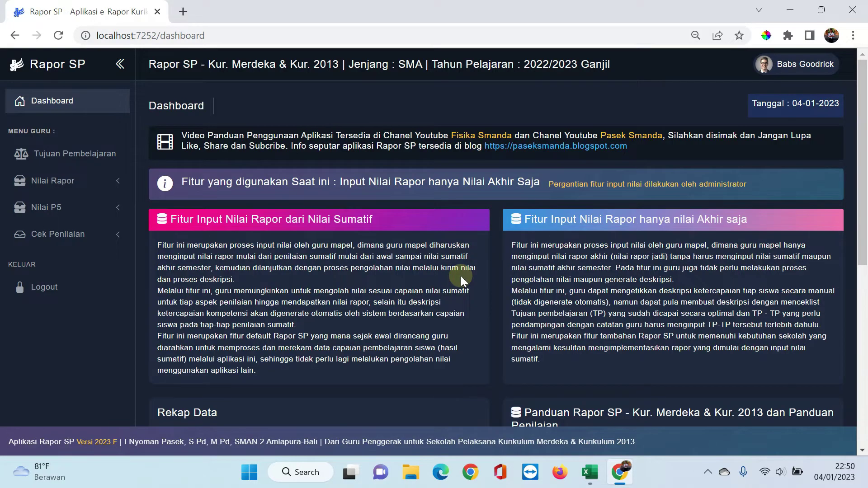
Show the Tujuan Pembelajaran list for the subject Ilmu Pengetahuan Alam (Biologi).
{"action": "left_click", "coordinate": [84, 163]}
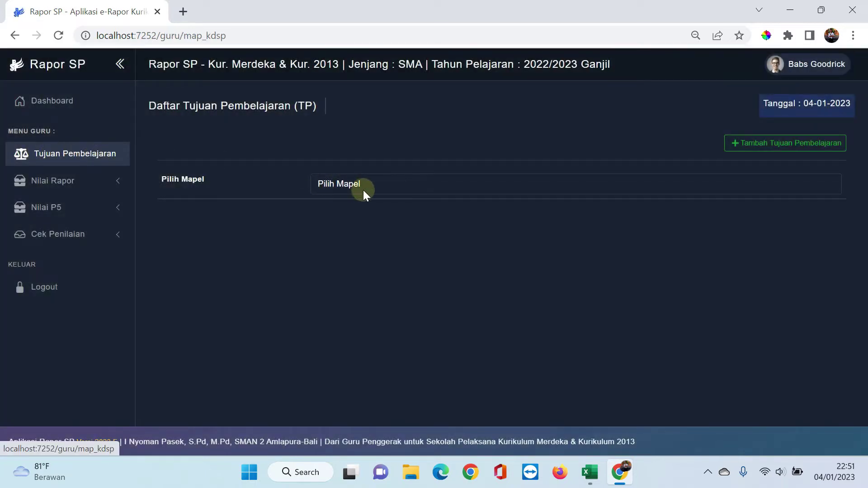
{"action": "left_click", "coordinate": [366, 184]}
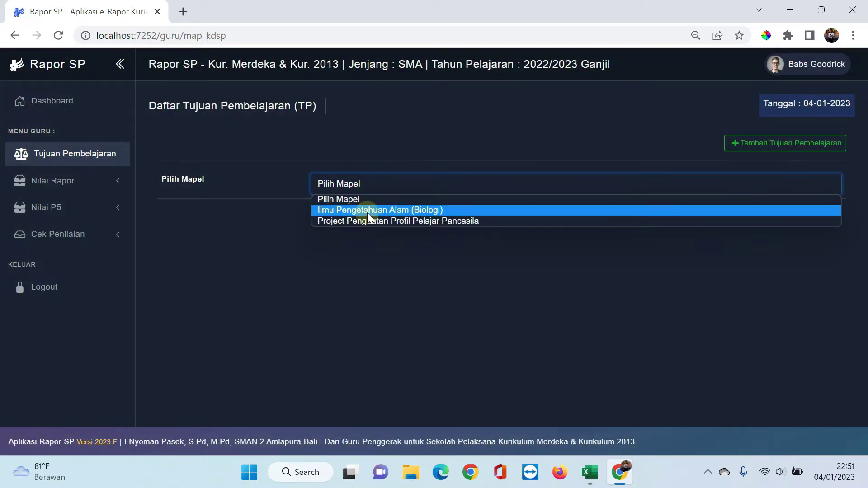
{"action": "left_click", "coordinate": [367, 213]}
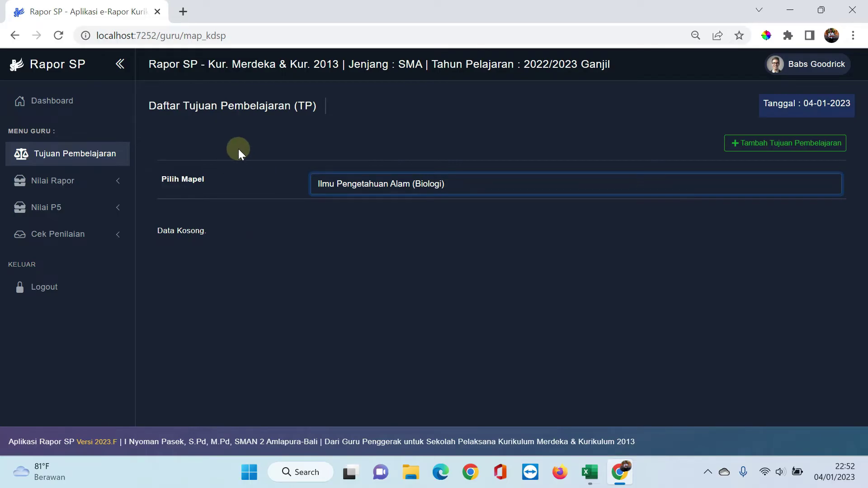
{"action": "left_click", "coordinate": [82, 159]}
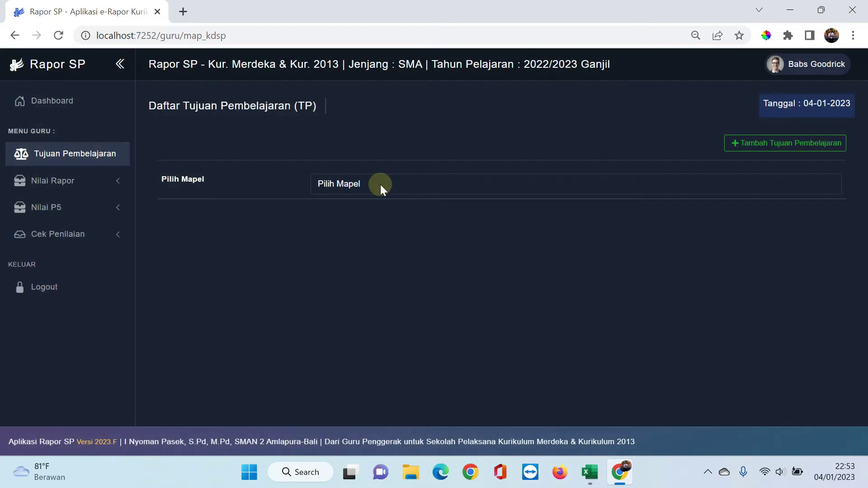
{"action": "left_click", "coordinate": [432, 181]}
{"action": "left_click", "coordinate": [301, 209]}
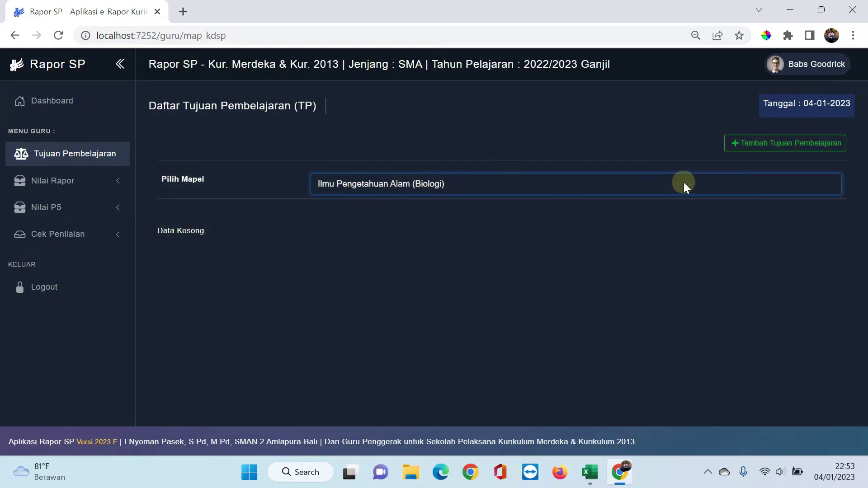
Generate an entry form for 6 new learning objectives in Ilmu Pengetahuan Alam (Biologi).
{"action": "left_click", "coordinate": [768, 144]}
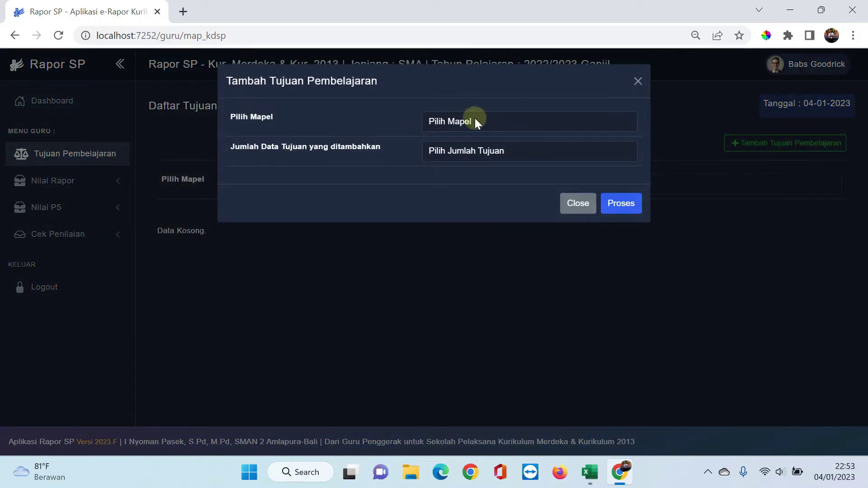
{"action": "left_click", "coordinate": [474, 121]}
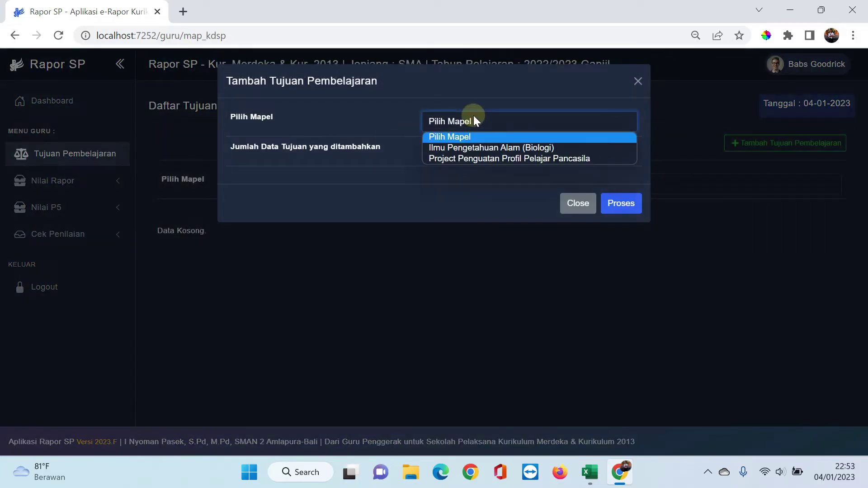
{"action": "left_click", "coordinate": [471, 148]}
{"action": "left_click", "coordinate": [463, 153]}
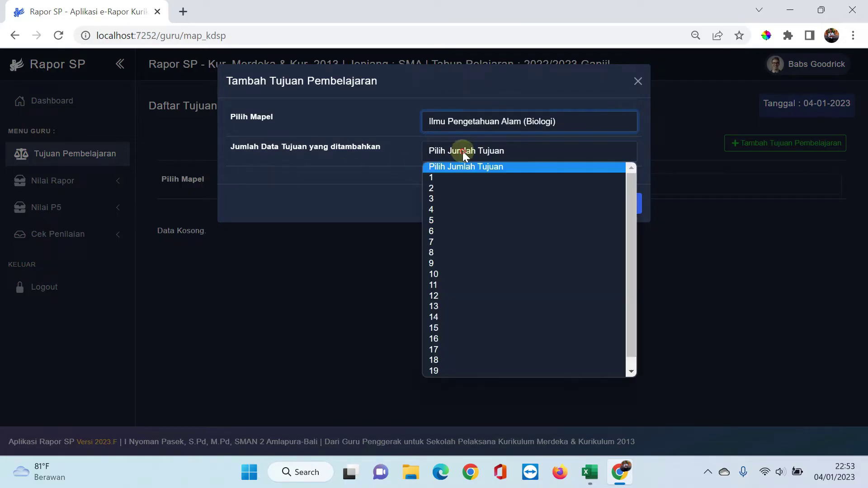
{"action": "left_click", "coordinate": [446, 232]}
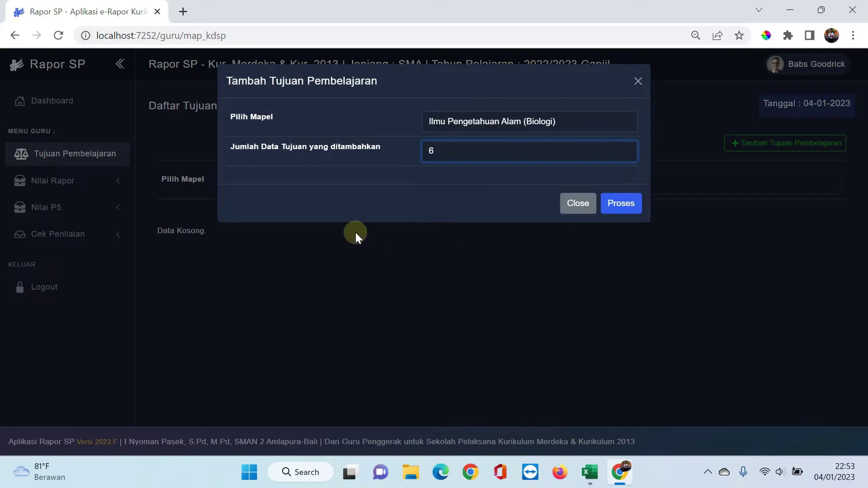
{"action": "left_click", "coordinate": [619, 203]}
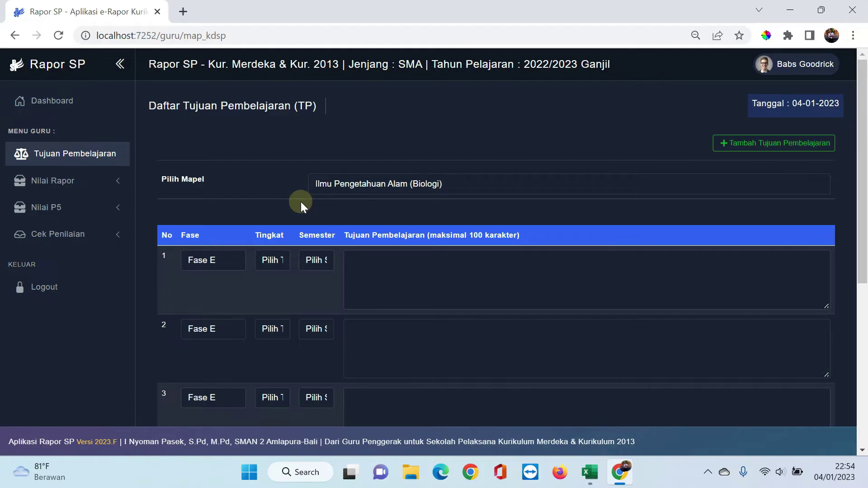
Set Tingkat to 10 for all six new learning objective rows.
{"action": "scroll", "coordinate": [300, 202], "scroll_direction": "down", "scroll_amount": 3}
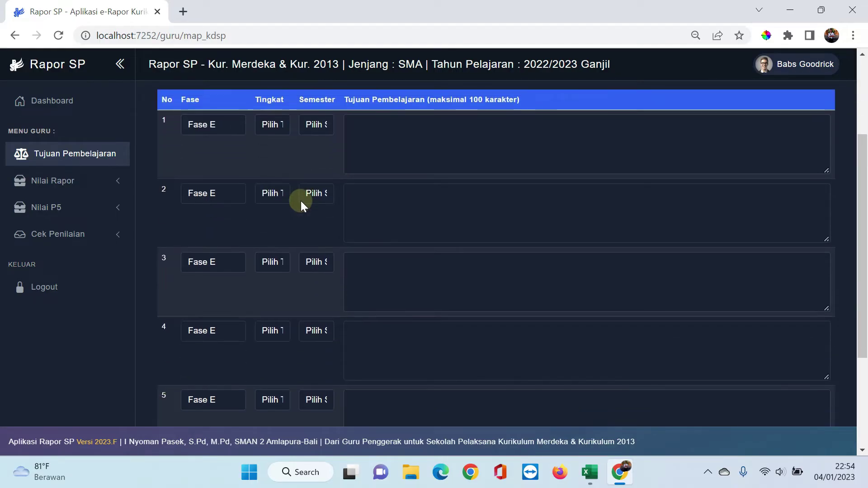
{"action": "scroll", "coordinate": [441, 190], "scroll_direction": "up", "scroll_amount": 1}
{"action": "scroll", "coordinate": [384, 159], "scroll_direction": "down", "scroll_amount": 1}
{"action": "scroll", "coordinate": [227, 325], "scroll_direction": "down", "scroll_amount": 3}
{"action": "scroll", "coordinate": [226, 325], "scroll_direction": "up", "scroll_amount": 3}
{"action": "scroll", "coordinate": [260, 190], "scroll_direction": "up", "scroll_amount": 1}
{"action": "left_click", "coordinate": [273, 192]}
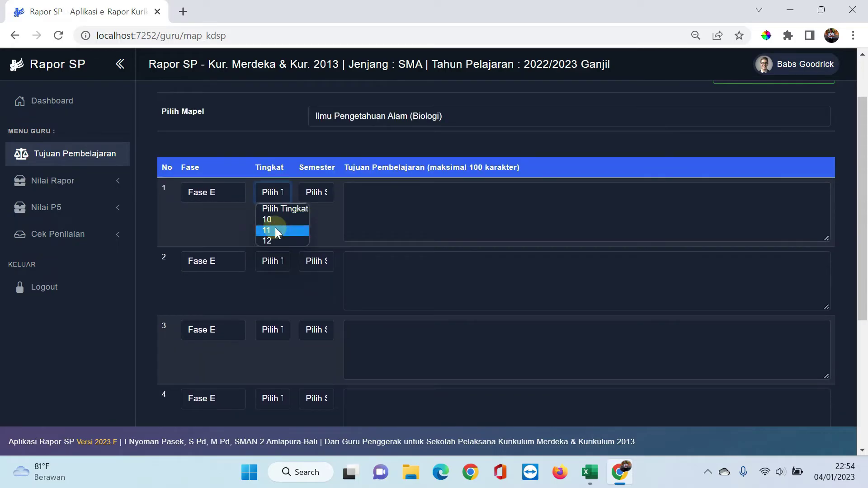
{"action": "left_click", "coordinate": [275, 219]}
{"action": "left_click", "coordinate": [272, 262]}
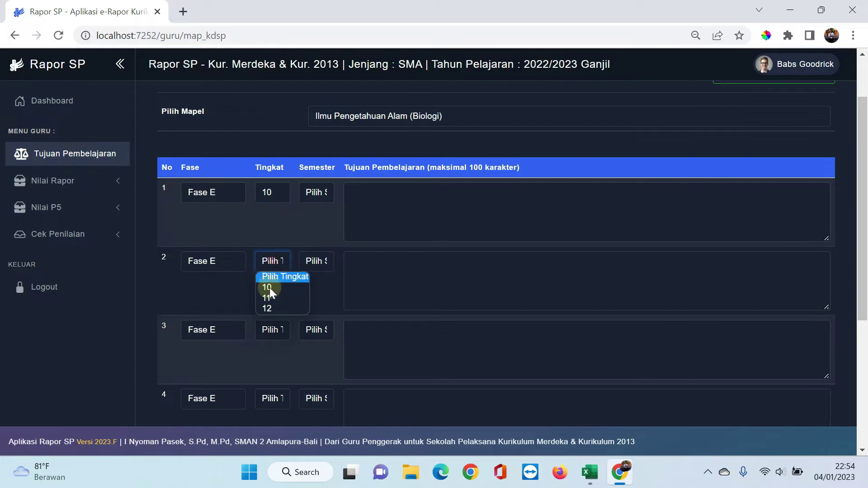
{"action": "left_click", "coordinate": [268, 287]}
{"action": "scroll", "coordinate": [272, 283], "scroll_direction": "down", "scroll_amount": 2}
{"action": "left_click", "coordinate": [273, 258]}
{"action": "left_click", "coordinate": [271, 287]}
{"action": "left_click", "coordinate": [273, 331]}
{"action": "left_click", "coordinate": [275, 357]}
{"action": "scroll", "coordinate": [279, 353], "scroll_direction": "down", "scroll_amount": 2}
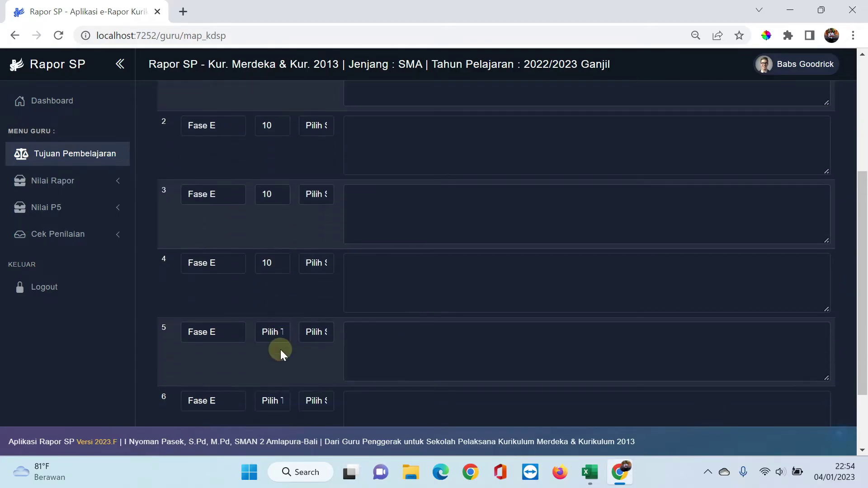
{"action": "left_click", "coordinate": [277, 332]}
{"action": "left_click", "coordinate": [271, 358]}
{"action": "left_click", "coordinate": [270, 401]}
{"action": "left_click", "coordinate": [276, 421]}
Set Semester to 1 for all six new learning objective rows.
{"action": "scroll", "coordinate": [309, 289], "scroll_direction": "up", "scroll_amount": 5}
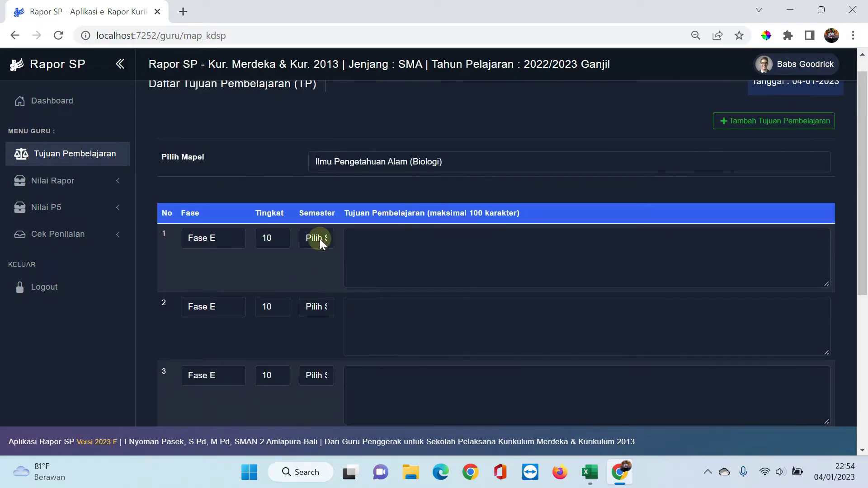
{"action": "left_click", "coordinate": [321, 242]}
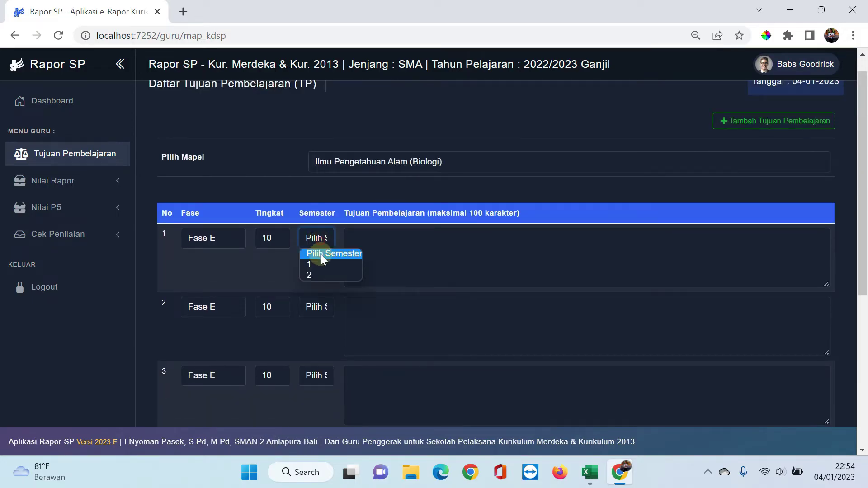
{"action": "left_click", "coordinate": [319, 263]}
{"action": "left_click", "coordinate": [317, 305]}
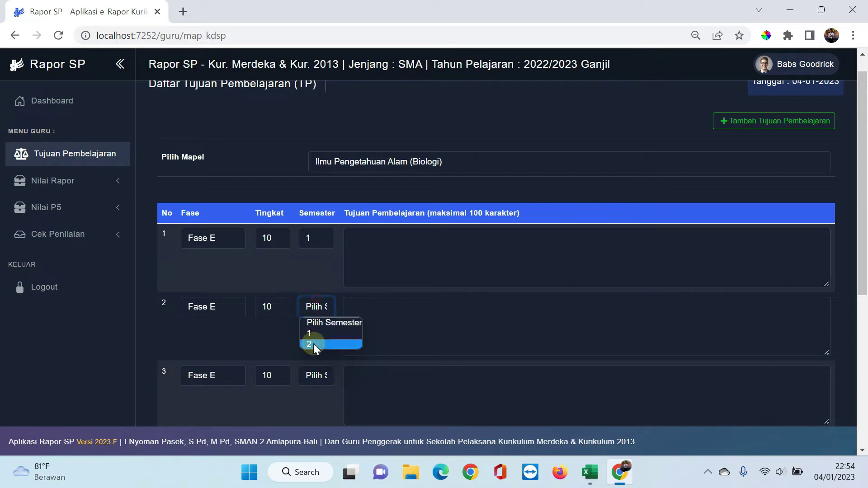
{"action": "left_click", "coordinate": [310, 334]}
{"action": "left_click", "coordinate": [314, 377]}
{"action": "left_click", "coordinate": [316, 401]}
{"action": "scroll", "coordinate": [325, 335], "scroll_direction": "down", "scroll_amount": 3}
{"action": "scroll", "coordinate": [357, 276], "scroll_direction": "up", "scroll_amount": 2}
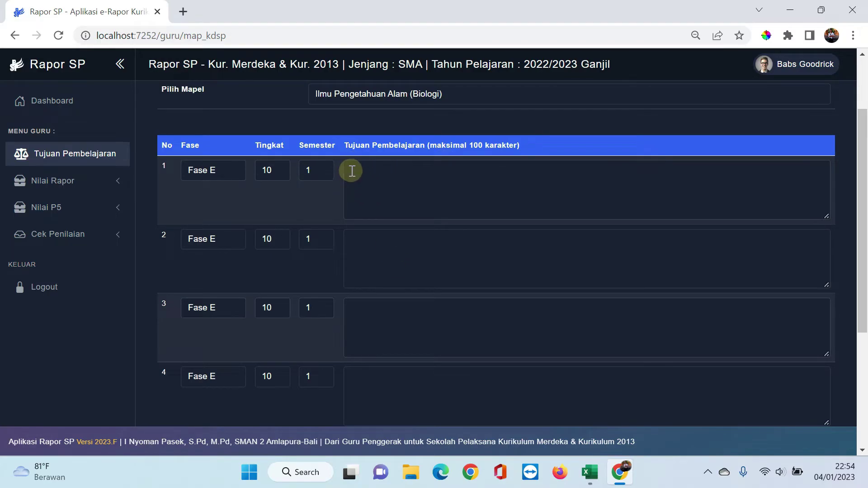
Enter "memahami ciri-ciri, struktur dan peranan virus" as learning objective 1.
{"action": "scroll", "coordinate": [353, 170], "scroll_direction": "up", "scroll_amount": 1}
{"action": "scroll", "coordinate": [354, 170], "scroll_direction": "down", "scroll_amount": 1}
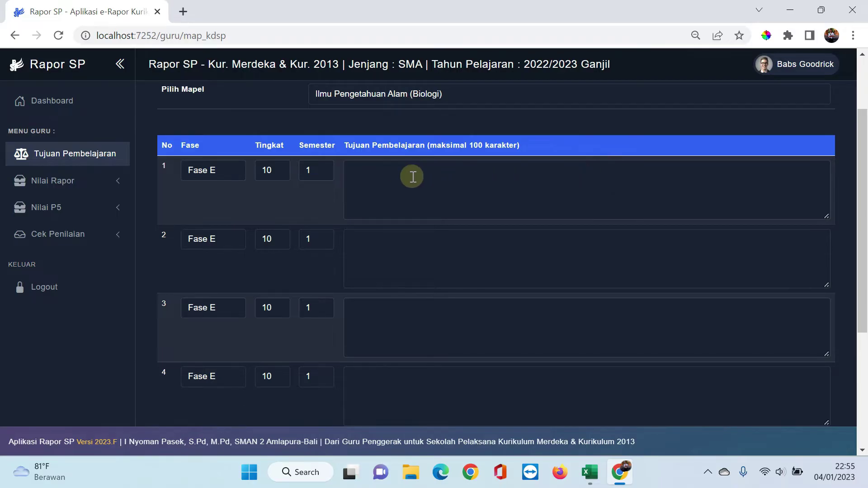
{"action": "scroll", "coordinate": [410, 170], "scroll_direction": "down", "scroll_amount": 3}
{"action": "scroll", "coordinate": [443, 257], "scroll_direction": "up", "scroll_amount": 4}
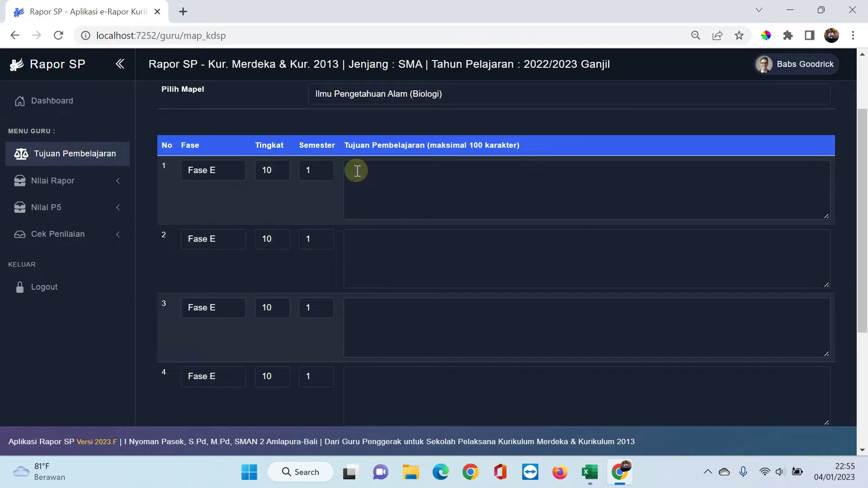
{"action": "left_click", "coordinate": [401, 188]}
{"action": "type", "text": "memahami ciri-ciri, struktur dan peranan virus"}
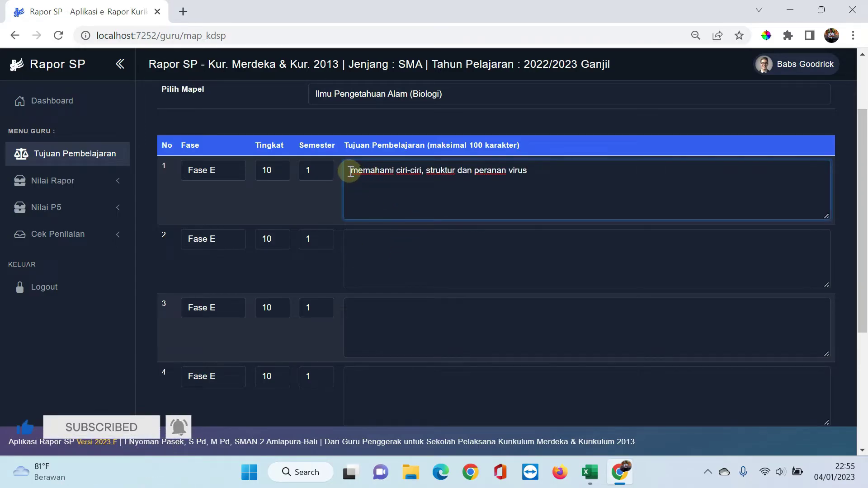
Examine the wording of learning objective 1, its opening verb "memahami" and the content phrase that follows it.
{"action": "double_click", "coordinate": [370, 170]}
{"action": "left_click_drag", "start_coordinate": [396, 171], "coordinate": [537, 169]}
{"action": "left_click", "coordinate": [531, 171]}
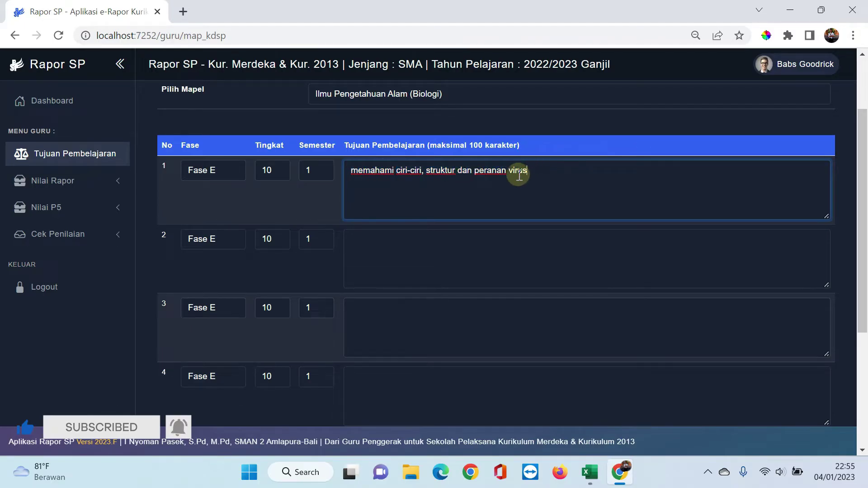
{"action": "double_click", "coordinate": [357, 172]}
{"action": "left_click", "coordinate": [394, 174]}
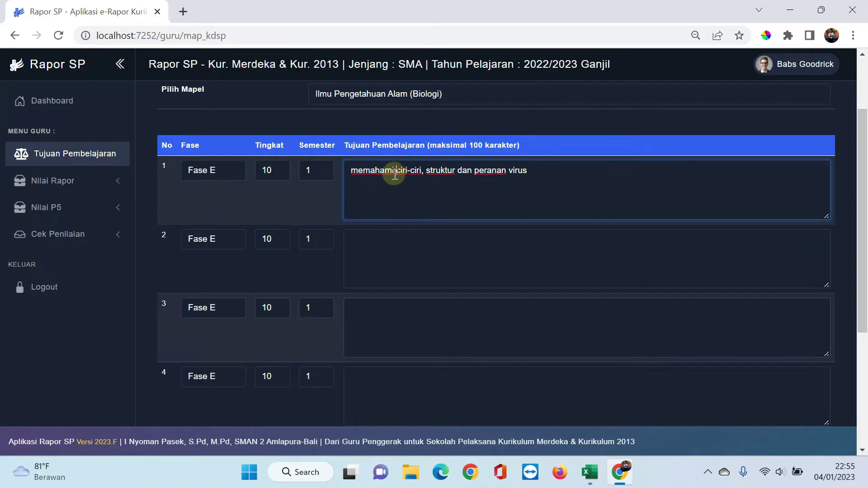
{"action": "left_click_drag", "start_coordinate": [396, 172], "coordinate": [529, 176]}
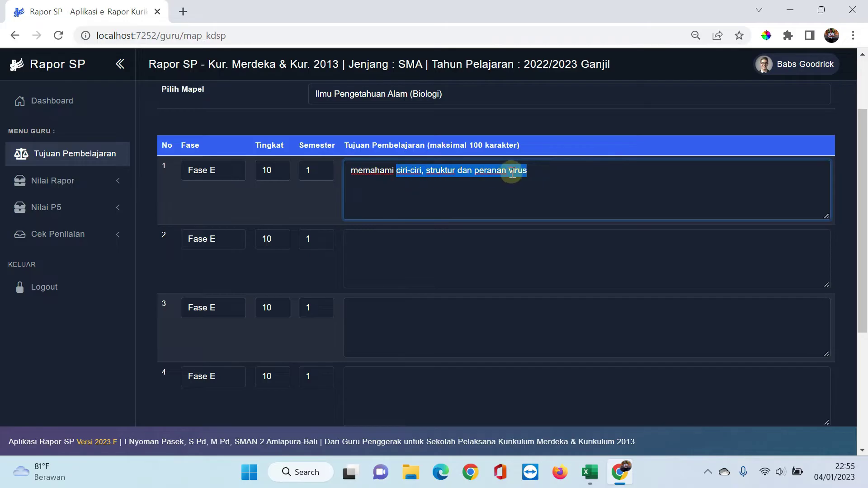
{"action": "left_click", "coordinate": [453, 171]}
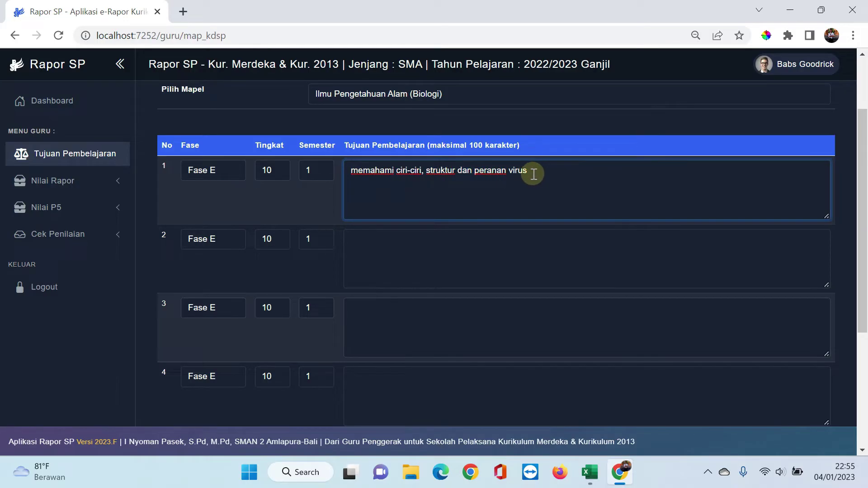
{"action": "double_click", "coordinate": [361, 172]}
{"action": "left_click_drag", "start_coordinate": [396, 170], "coordinate": [472, 171]}
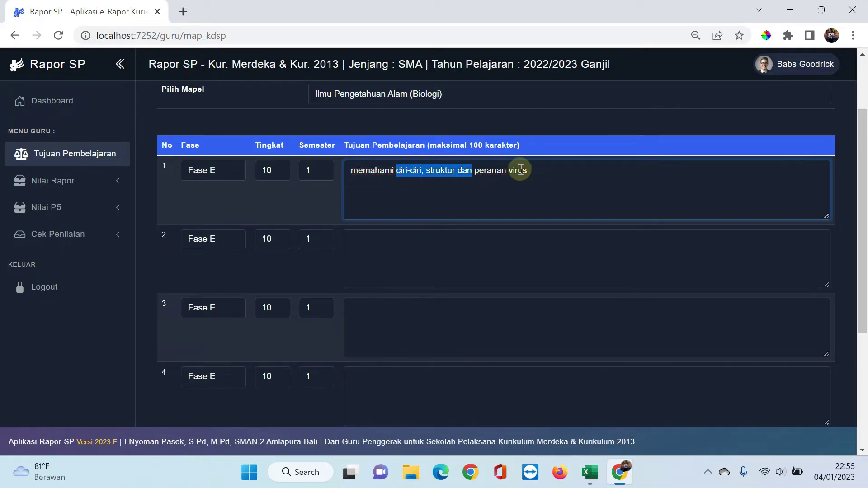
{"action": "left_click", "coordinate": [546, 171]}
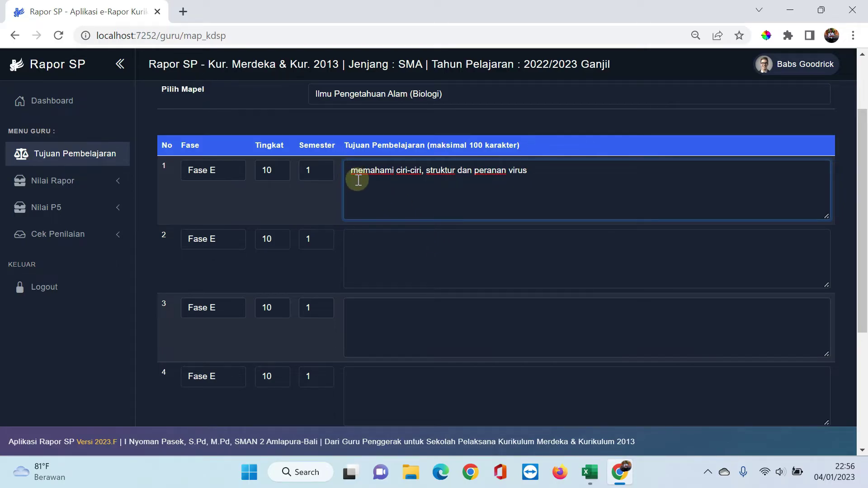
{"action": "left_click_drag", "start_coordinate": [357, 170], "coordinate": [350, 170]}
Enter "menciptakan solusi terhadap pencegahan penyebaran virus melalui kampanye" as learning objective 2.
{"action": "left_click", "coordinate": [407, 254]}
{"action": "type", "text": "menciptakan solusi terhadap pencegahan penyebaran virus melalui kampanye"}
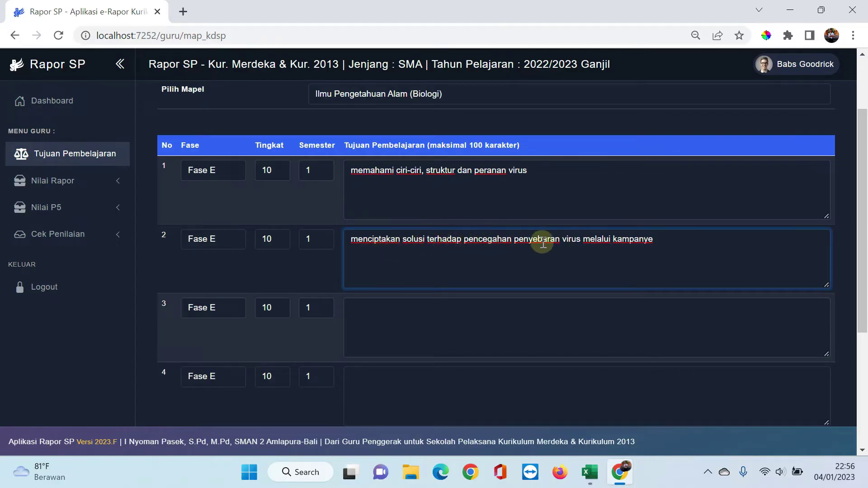
{"action": "left_click_drag", "start_coordinate": [671, 239], "coordinate": [459, 243]}
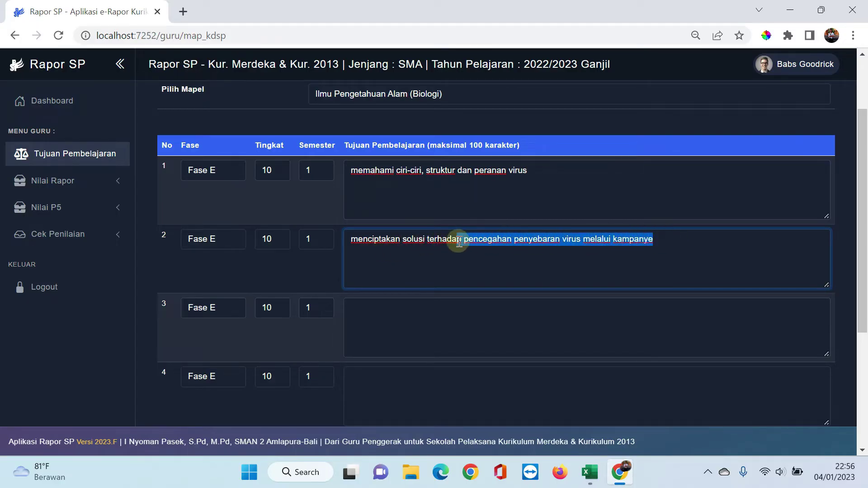
{"action": "left_click_drag", "start_coordinate": [352, 239], "coordinate": [691, 248]}
{"action": "left_click", "coordinate": [690, 247]}
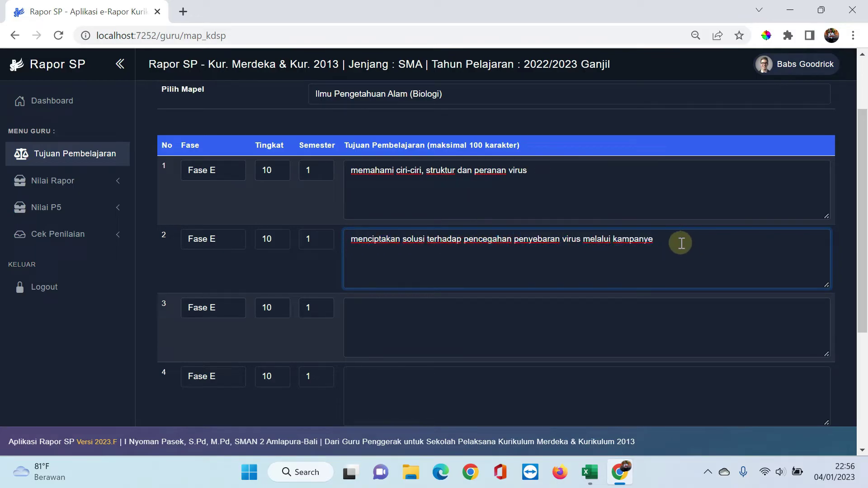
Fill in objectives 3 to 6 on keanekaragaman hayati Indonesia, konsep pengukuran, pengukuran besaran panjang and kimia hijau, and save the data.
{"action": "left_click", "coordinate": [411, 318]}
{"action": "scroll", "coordinate": [403, 190], "scroll_direction": "down", "scroll_amount": 1}
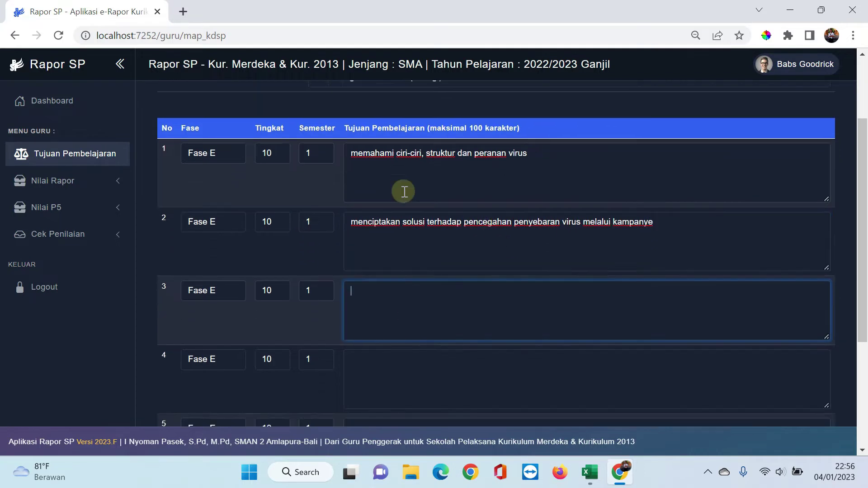
{"action": "scroll", "coordinate": [404, 191], "scroll_direction": "up", "scroll_amount": 1}
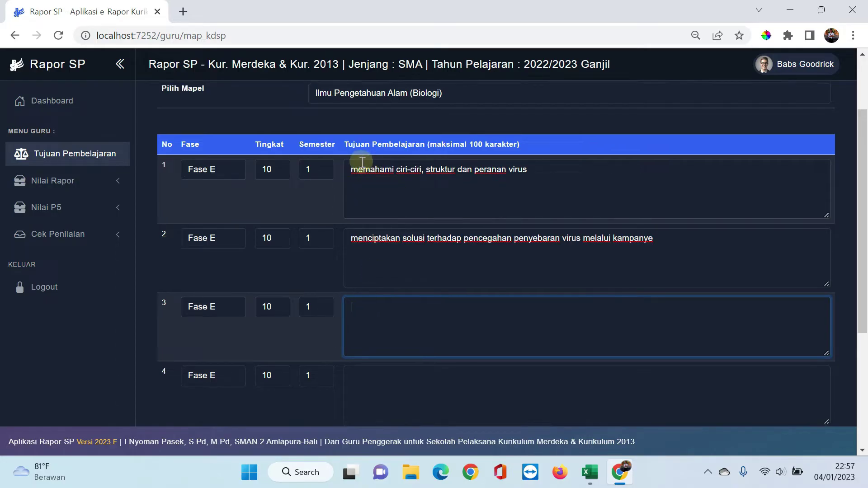
{"action": "scroll", "coordinate": [362, 162], "scroll_direction": "down", "scroll_amount": 2}
{"action": "scroll", "coordinate": [363, 163], "scroll_direction": "down", "scroll_amount": 1}
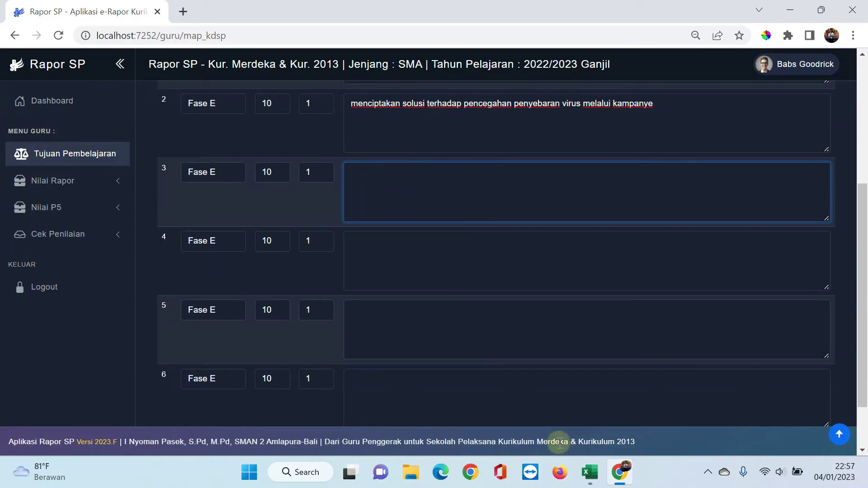
{"action": "scroll", "coordinate": [465, 210], "scroll_direction": "up", "scroll_amount": 3}
{"action": "scroll", "coordinate": [465, 210], "scroll_direction": "down", "scroll_amount": 5}
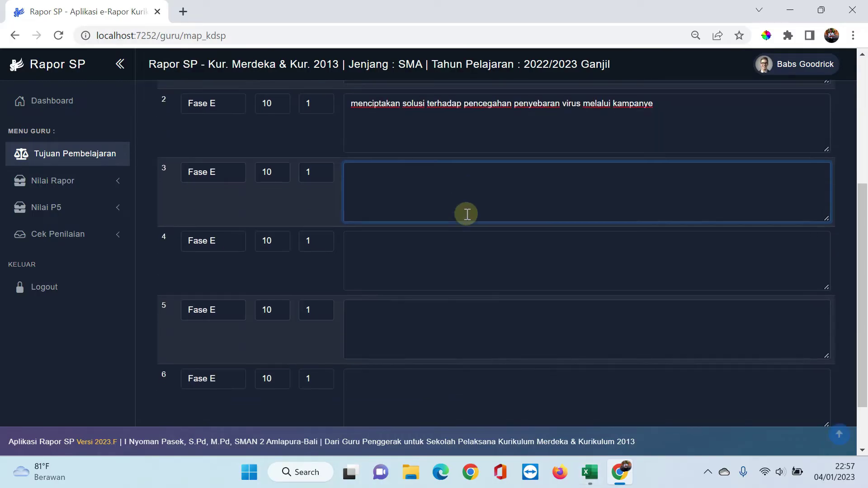
{"action": "left_click", "coordinate": [590, 472]}
{"action": "scroll", "coordinate": [469, 327], "scroll_direction": "down", "scroll_amount": 5}
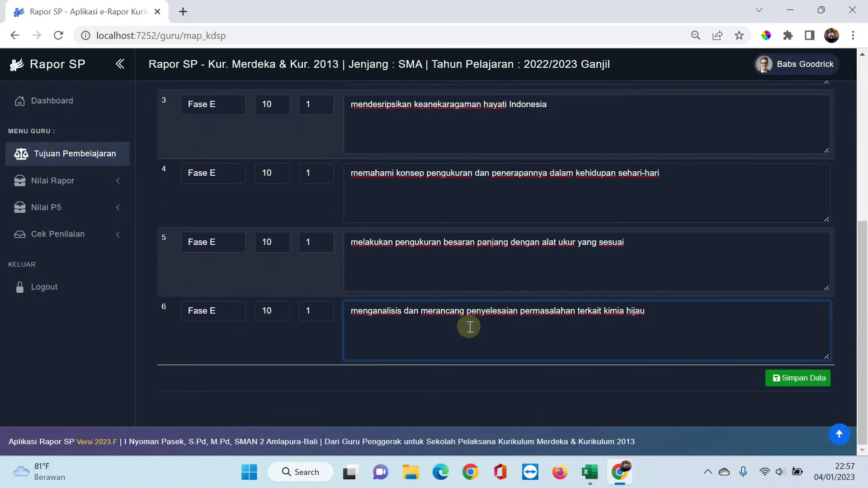
{"action": "left_click", "coordinate": [792, 383]}
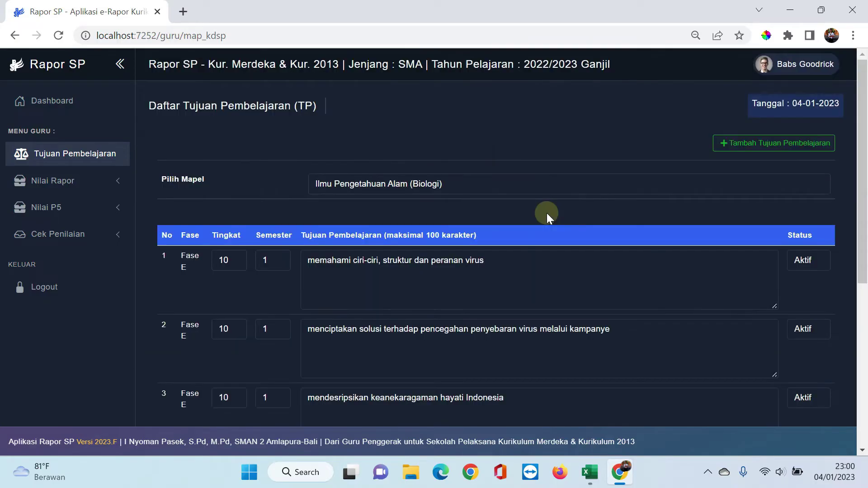
Review the saved learning objectives with their Tingkat, Semester and Status, and the wording of the first one.
{"action": "scroll", "coordinate": [546, 213], "scroll_direction": "down", "scroll_amount": 1}
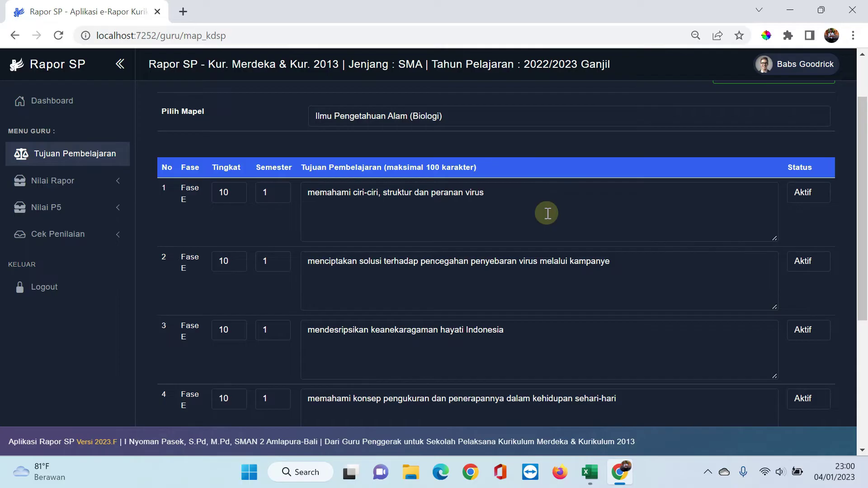
{"action": "scroll", "coordinate": [547, 213], "scroll_direction": "down", "scroll_amount": 2}
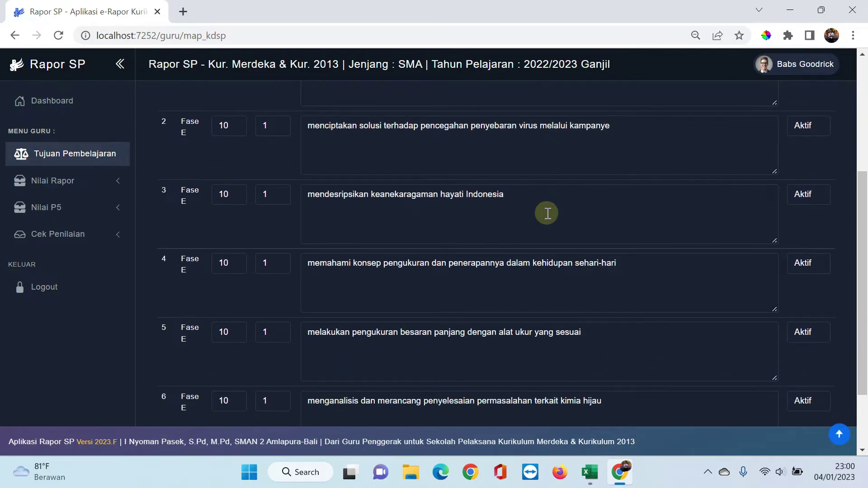
{"action": "scroll", "coordinate": [547, 213], "scroll_direction": "down", "scroll_amount": 1}
{"action": "scroll", "coordinate": [547, 213], "scroll_direction": "up", "scroll_amount": 4}
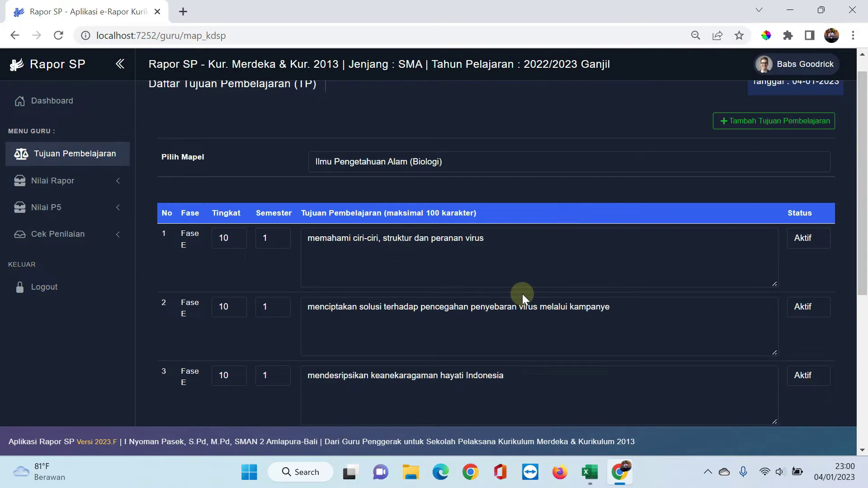
{"action": "scroll", "coordinate": [522, 294], "scroll_direction": "down", "scroll_amount": 2}
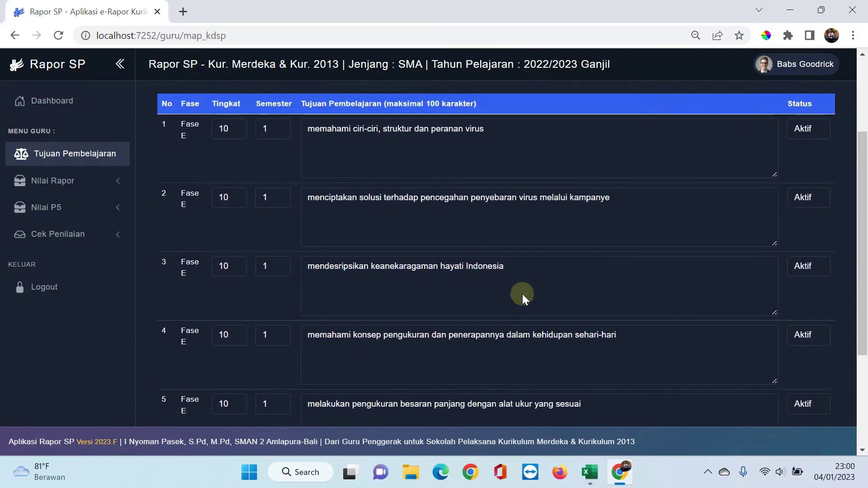
{"action": "scroll", "coordinate": [522, 294], "scroll_direction": "up", "scroll_amount": 1}
{"action": "left_click_drag", "start_coordinate": [308, 166], "coordinate": [502, 178]}
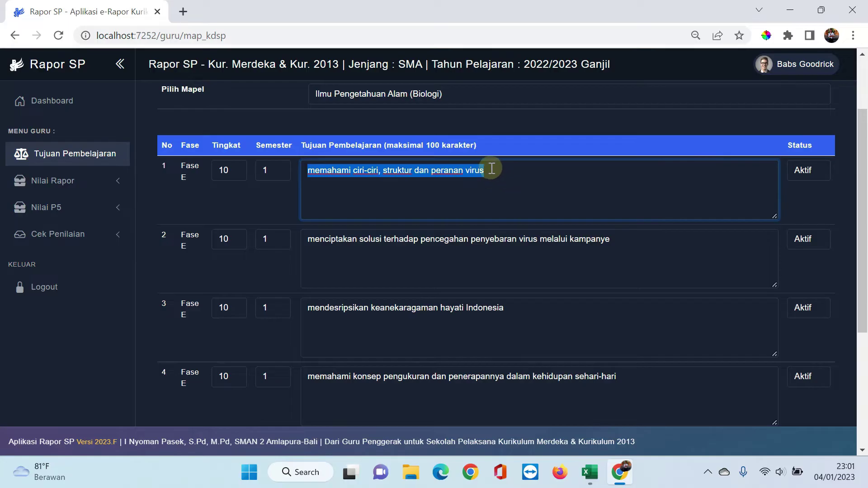
{"action": "left_click", "coordinate": [435, 173]}
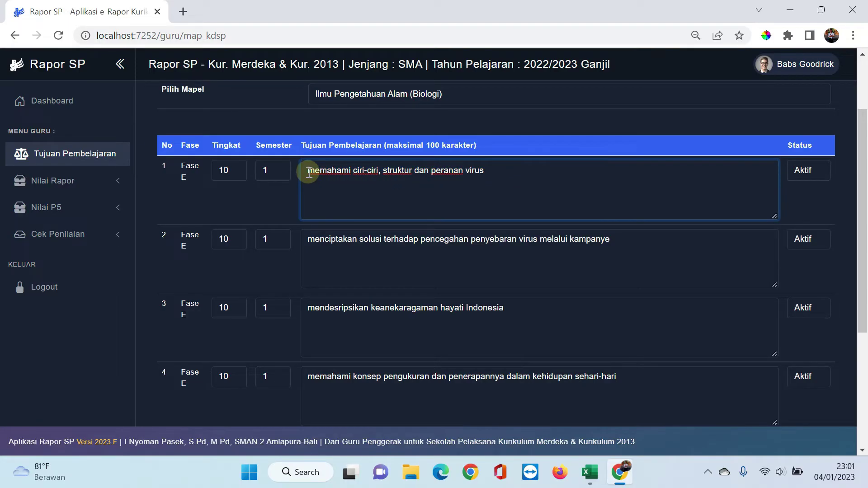
{"action": "left_click_drag", "start_coordinate": [308, 172], "coordinate": [497, 172]}
{"action": "left_click", "coordinate": [471, 171]}
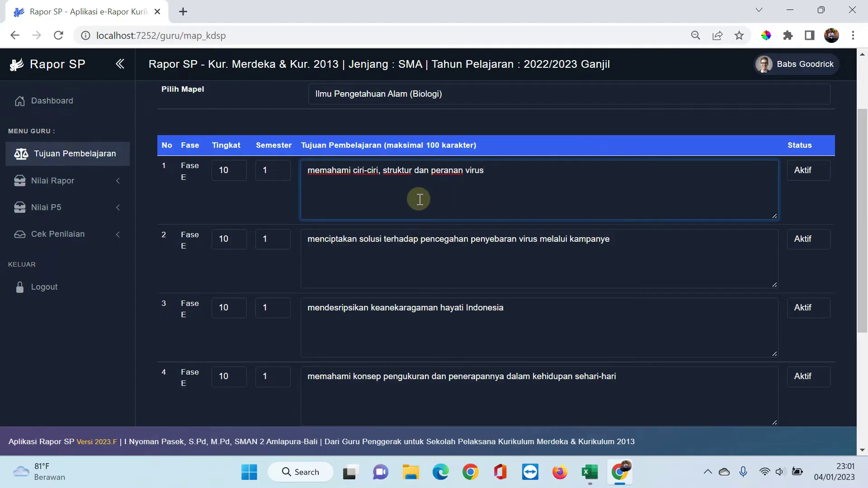
{"action": "scroll", "coordinate": [430, 189], "scroll_direction": "up", "scroll_amount": 2}
{"action": "left_click", "coordinate": [434, 121]}
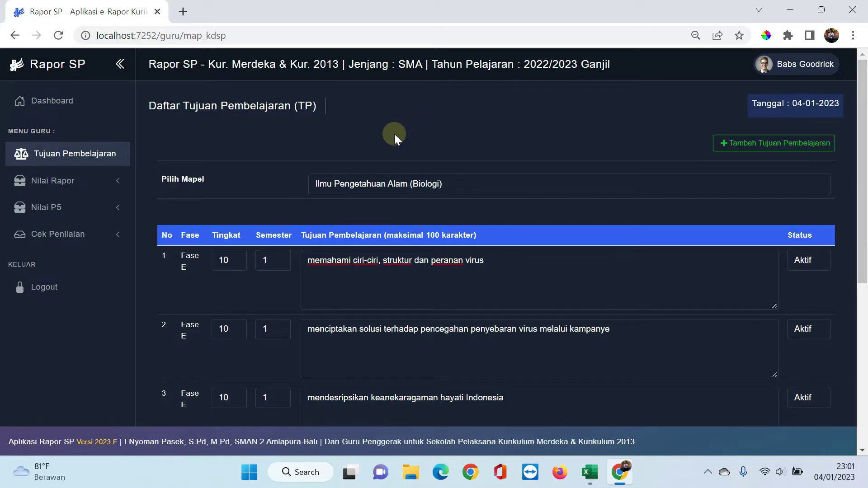
{"action": "scroll", "coordinate": [394, 134], "scroll_direction": "down", "scroll_amount": 3}
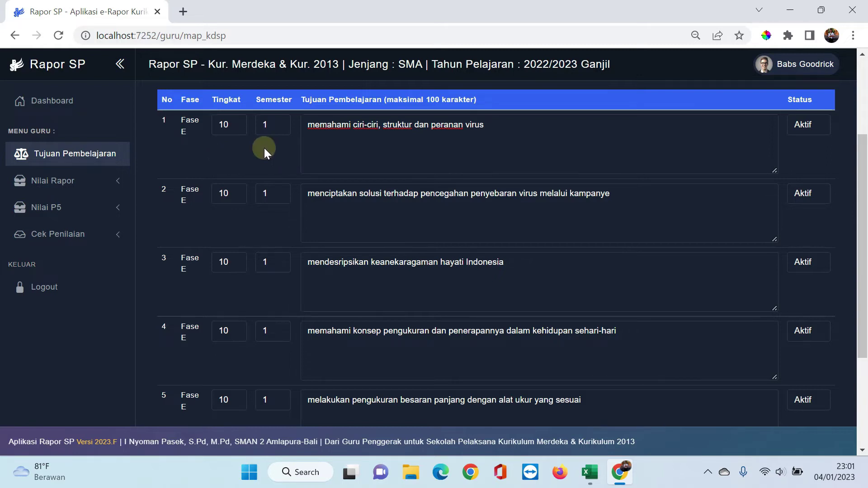
Open the report grade entry form for class X1, Ilmu Pengetahuan Alam (Biologi), Semester 1.
{"action": "left_click", "coordinate": [85, 183]}
{"action": "left_click", "coordinate": [76, 209]}
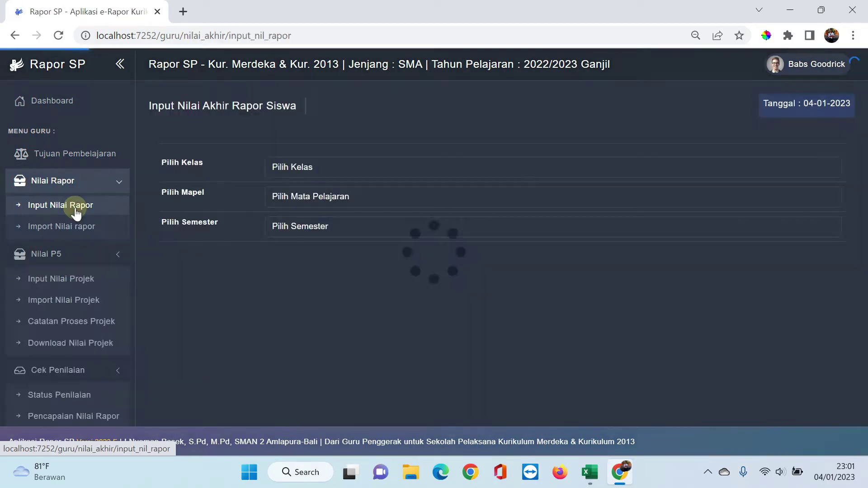
{"action": "left_click", "coordinate": [288, 168]}
{"action": "left_click", "coordinate": [290, 194]}
{"action": "left_click", "coordinate": [294, 197]}
{"action": "left_click", "coordinate": [294, 223]}
{"action": "left_click", "coordinate": [296, 232]}
{"action": "left_click", "coordinate": [294, 251]}
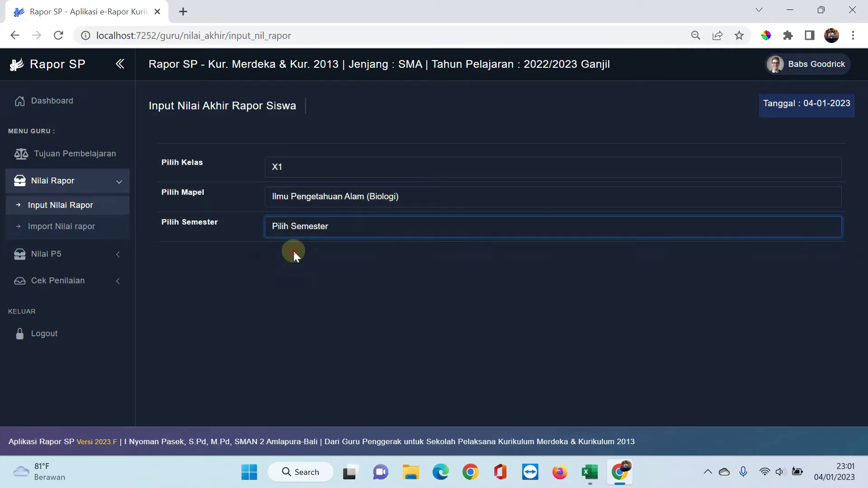
Enter a report grade of 89 for student 1 in the class list.
{"action": "scroll", "coordinate": [292, 226], "scroll_direction": "down", "scroll_amount": 4}
{"action": "scroll", "coordinate": [293, 224], "scroll_direction": "down", "scroll_amount": 10}
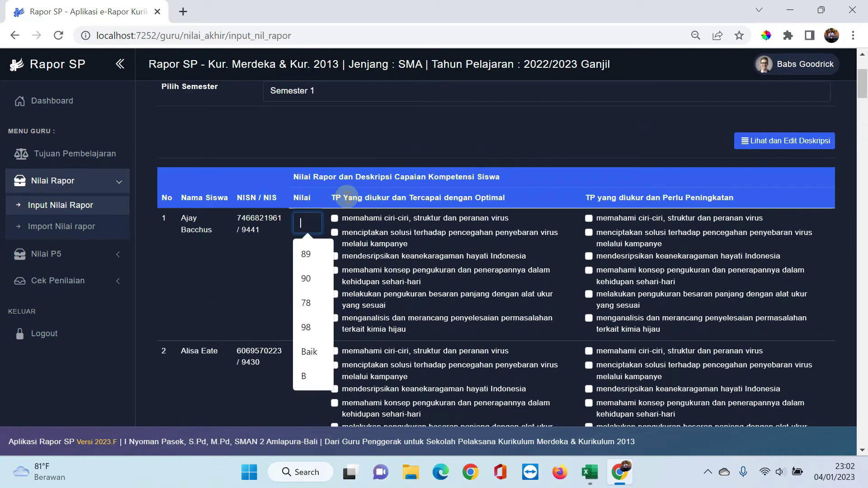
{"action": "type", "text": "8"}
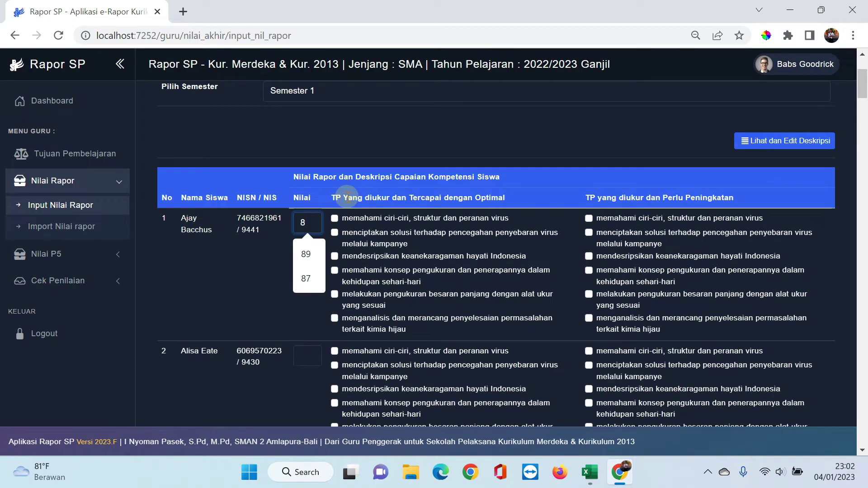
{"action": "type", "text": "9"}
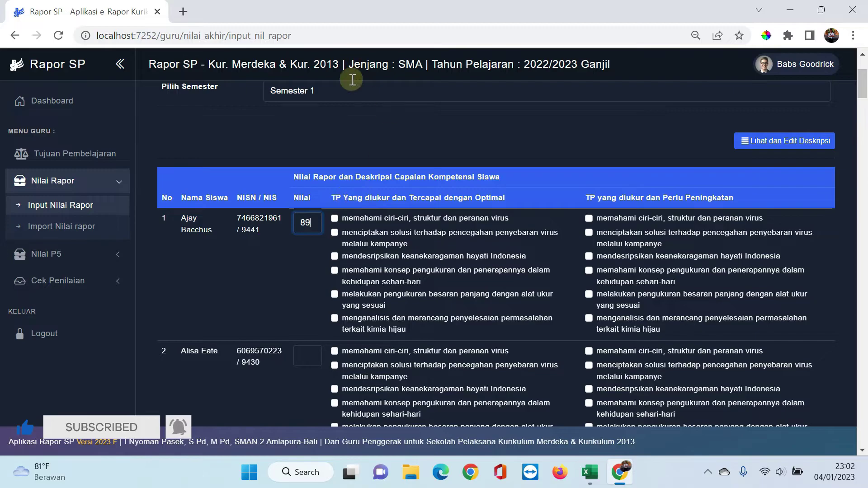
{"action": "scroll", "coordinate": [350, 163], "scroll_direction": "up", "scroll_amount": 1}
{"action": "scroll", "coordinate": [349, 160], "scroll_direction": "up", "scroll_amount": 1}
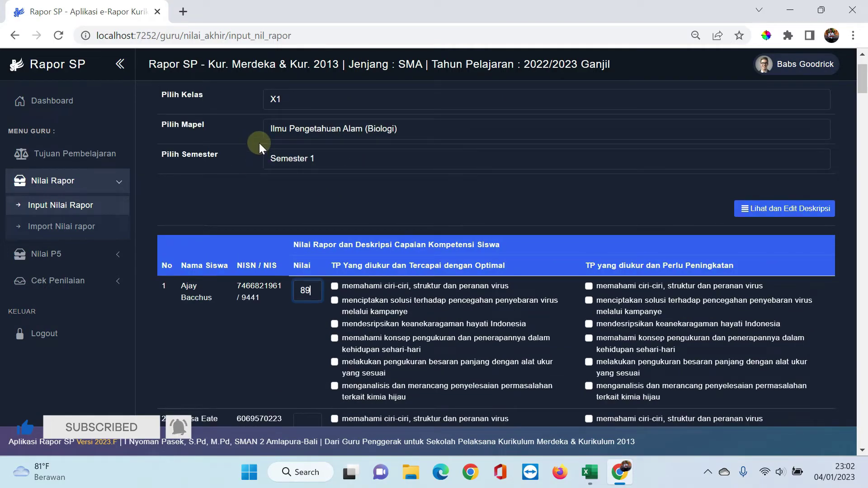
{"action": "scroll", "coordinate": [308, 271], "scroll_direction": "down", "scroll_amount": 1}
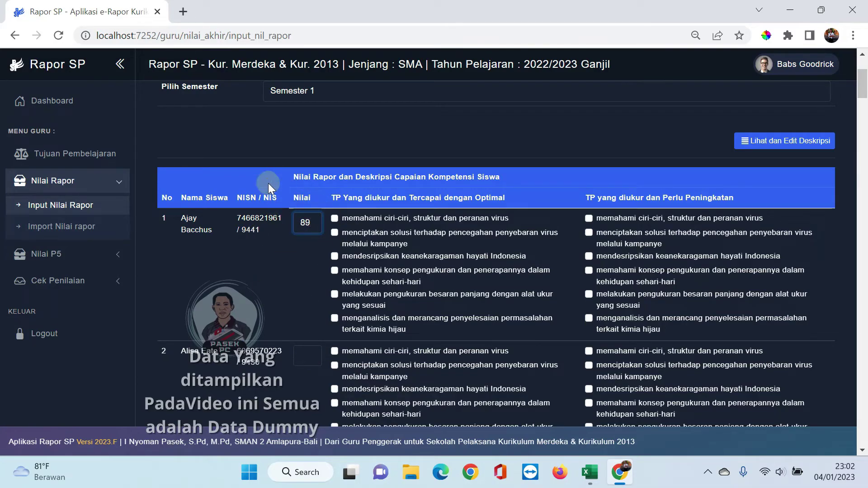
Enter the report grades 98, 78 and 98 for students 2, 3 and 4.
{"action": "left_click", "coordinate": [315, 349]}
{"action": "type", "text": "98"}
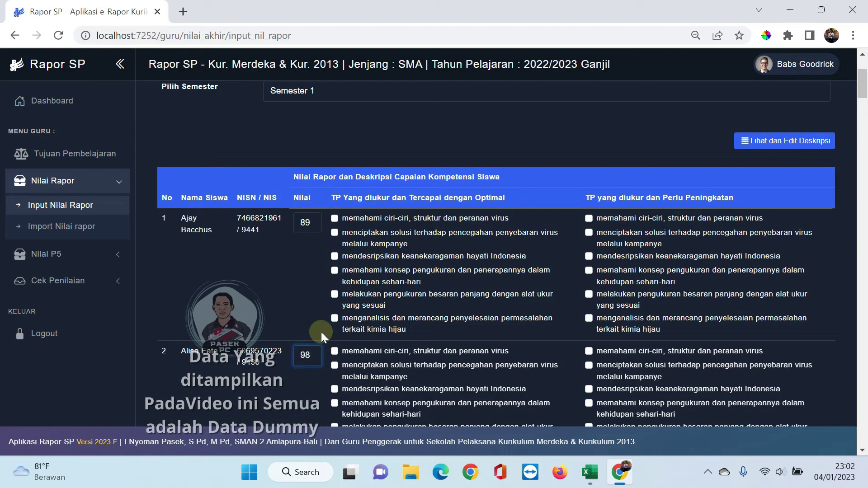
{"action": "scroll", "coordinate": [321, 352], "scroll_direction": "down", "scroll_amount": 4}
{"action": "left_click", "coordinate": [304, 281]}
{"action": "type", "text": "78"}
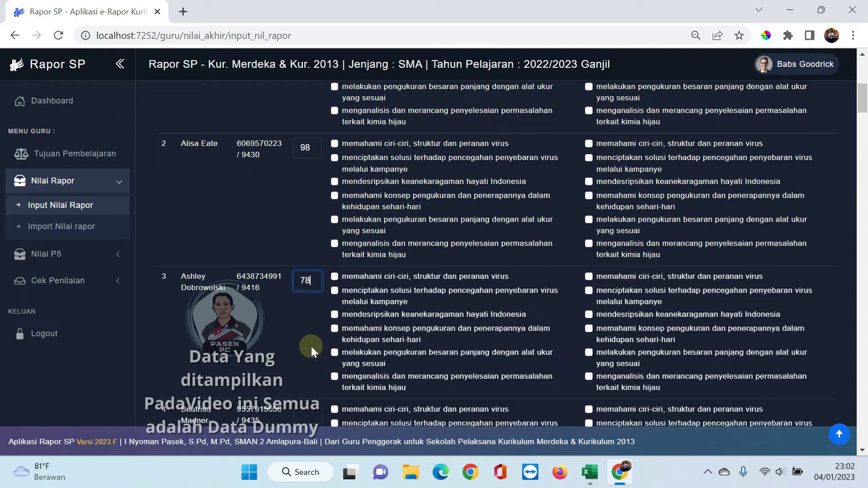
{"action": "scroll", "coordinate": [311, 346], "scroll_direction": "down", "scroll_amount": 2}
{"action": "left_click", "coordinate": [311, 353]}
{"action": "type", "text": "98"}
Enter the report grades 67 for student 5 and 89 for student 6.
{"action": "scroll", "coordinate": [312, 353], "scroll_direction": "down", "scroll_amount": 2}
{"action": "left_click", "coordinate": [312, 390]}
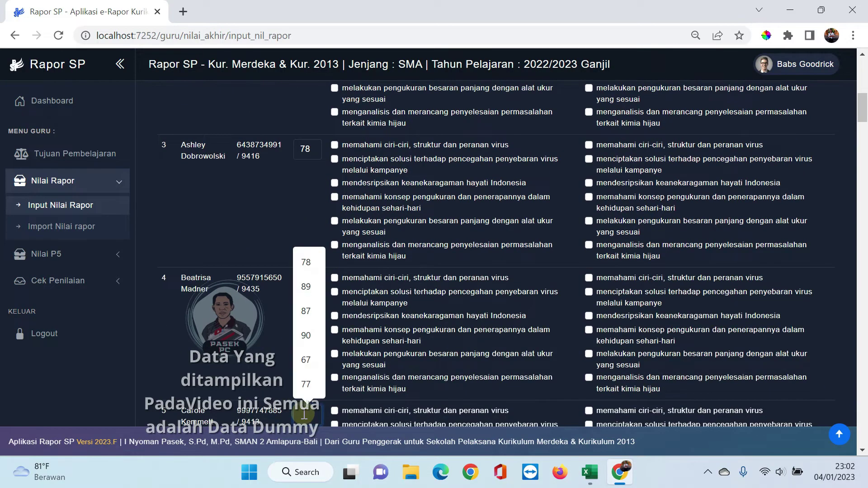
{"action": "type", "text": "67"}
{"action": "scroll", "coordinate": [320, 407], "scroll_direction": "down", "scroll_amount": 3}
{"action": "left_click", "coordinate": [306, 343]}
{"action": "type", "text": "98"}
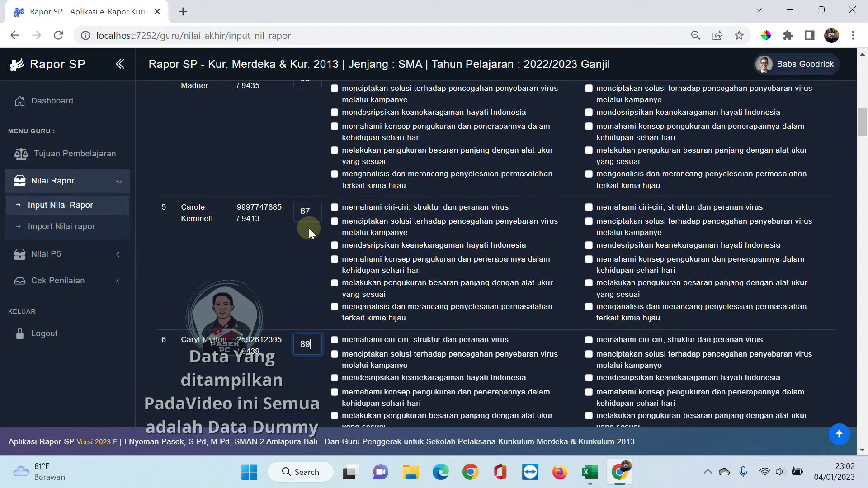
For student 1, mark the first, fourth and sixth objectives as optimally achieved and the third and fifth as needing improvement.
{"action": "scroll", "coordinate": [309, 230], "scroll_direction": "up", "scroll_amount": 6}
{"action": "scroll", "coordinate": [310, 224], "scroll_direction": "up", "scroll_amount": 6}
{"action": "scroll", "coordinate": [313, 205], "scroll_direction": "down", "scroll_amount": 3}
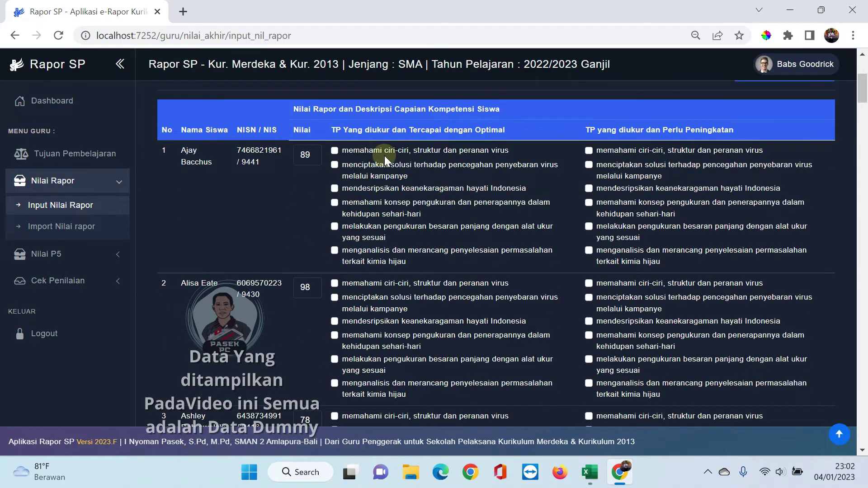
{"action": "scroll", "coordinate": [388, 159], "scroll_direction": "up", "scroll_amount": 2}
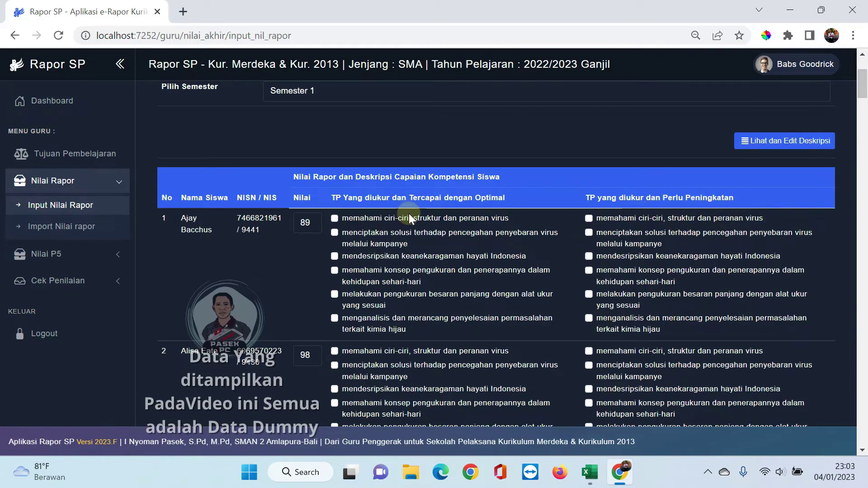
{"action": "scroll", "coordinate": [409, 216], "scroll_direction": "down", "scroll_amount": 2}
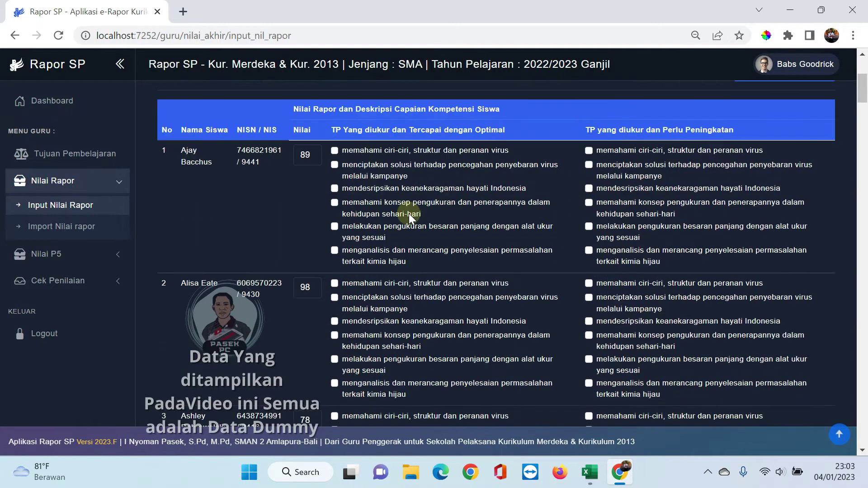
{"action": "left_click", "coordinate": [335, 150]}
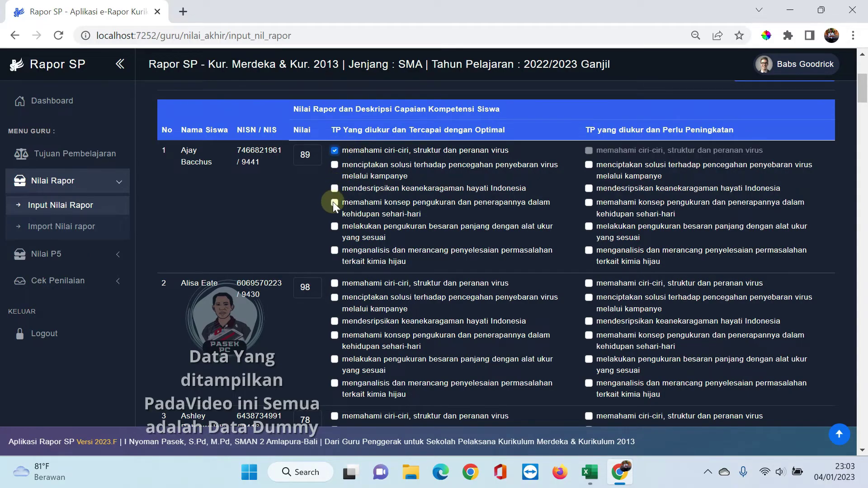
{"action": "left_click", "coordinate": [333, 202]}
{"action": "left_click", "coordinate": [335, 251]}
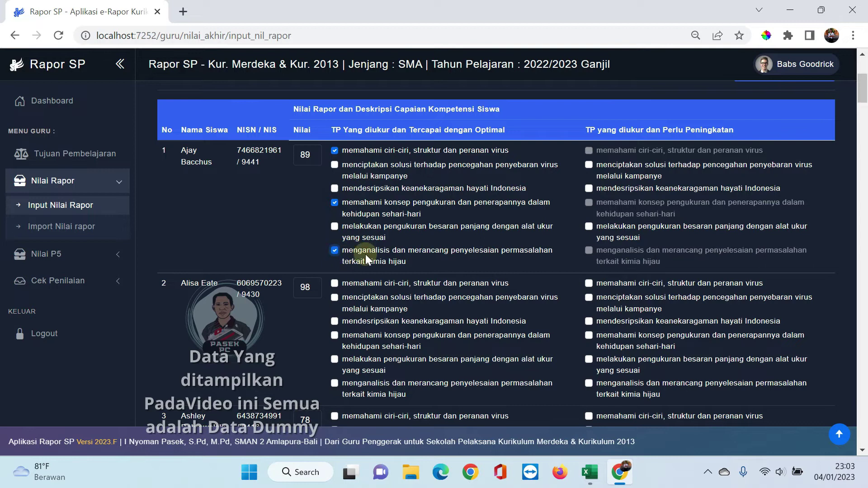
{"action": "left_click", "coordinate": [589, 226]}
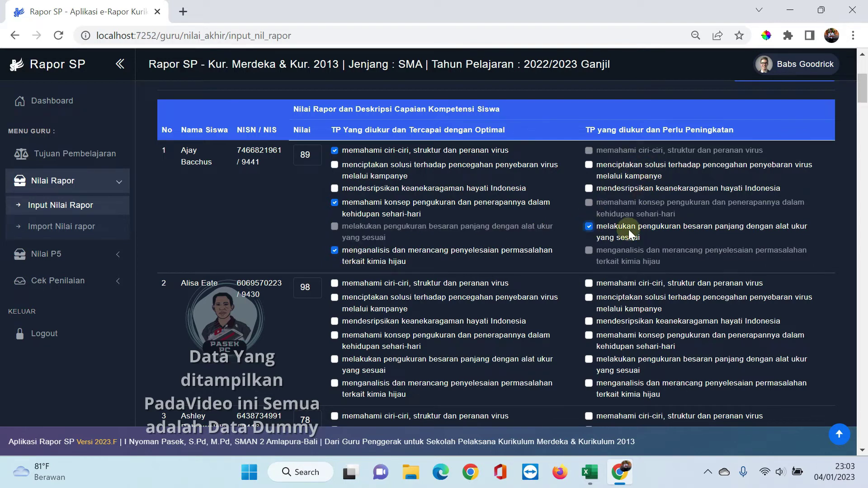
{"action": "left_click", "coordinate": [589, 188]}
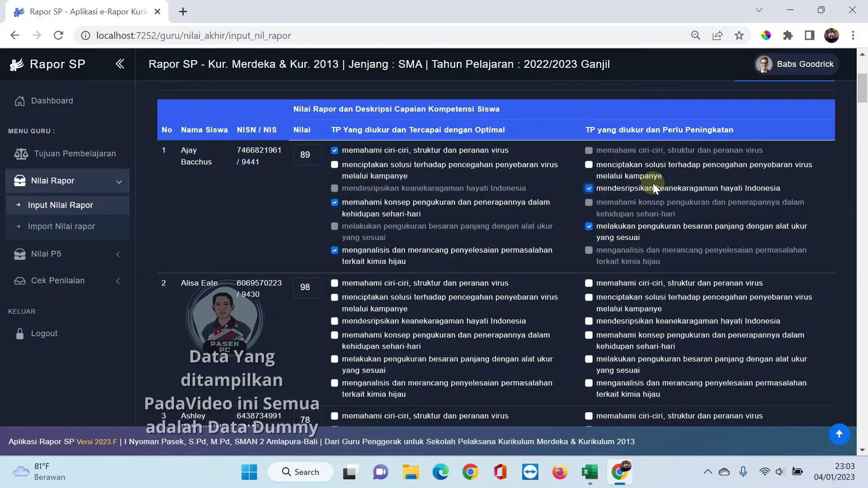
For student 2, mark the first three objectives as optimally achieved and the sixth, on kimia hijau, as needing improvement.
{"action": "scroll", "coordinate": [448, 228], "scroll_direction": "down", "scroll_amount": 2}
{"action": "left_click", "coordinate": [334, 216]}
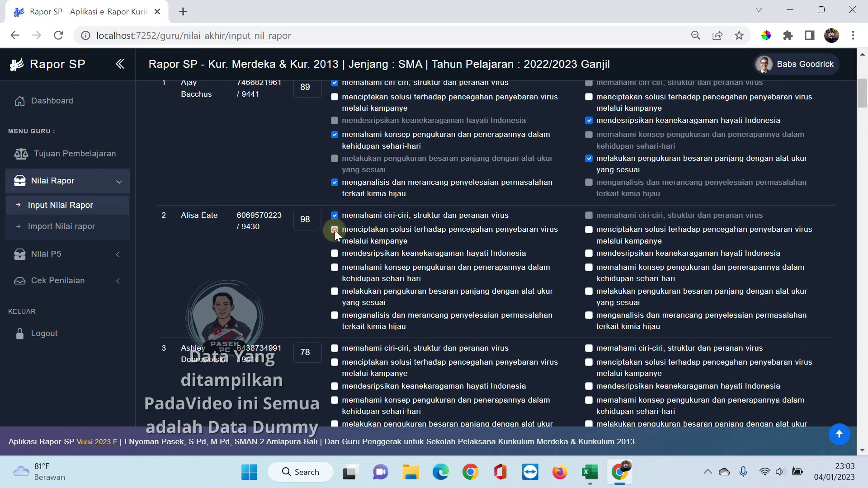
{"action": "left_click", "coordinate": [334, 230]}
{"action": "left_click", "coordinate": [334, 252]}
{"action": "left_click", "coordinate": [589, 315]}
For student 3, mark the first two objectives as optimally achieved and the fourth, fifth and sixth as needing improvement.
{"action": "scroll", "coordinate": [443, 300], "scroll_direction": "down", "scroll_amount": 1}
{"action": "scroll", "coordinate": [444, 299], "scroll_direction": "down", "scroll_amount": 2}
{"action": "left_click", "coordinate": [334, 212]}
{"action": "left_click", "coordinate": [335, 227]}
{"action": "left_click", "coordinate": [589, 265]}
{"action": "left_click", "coordinate": [589, 288]}
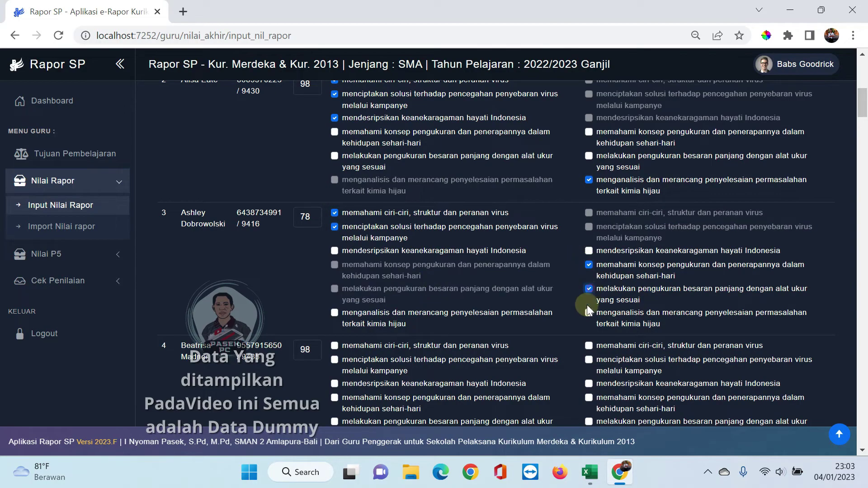
{"action": "left_click", "coordinate": [589, 313]}
For student 4, mark the second and third objectives as optimally achieved and the sixth as needing improvement.
{"action": "scroll", "coordinate": [502, 277], "scroll_direction": "down", "scroll_amount": 3}
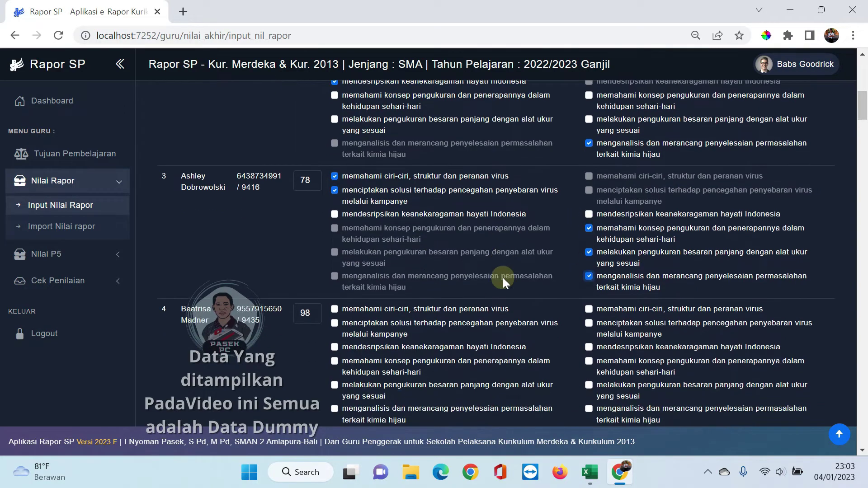
{"action": "left_click", "coordinate": [334, 224]}
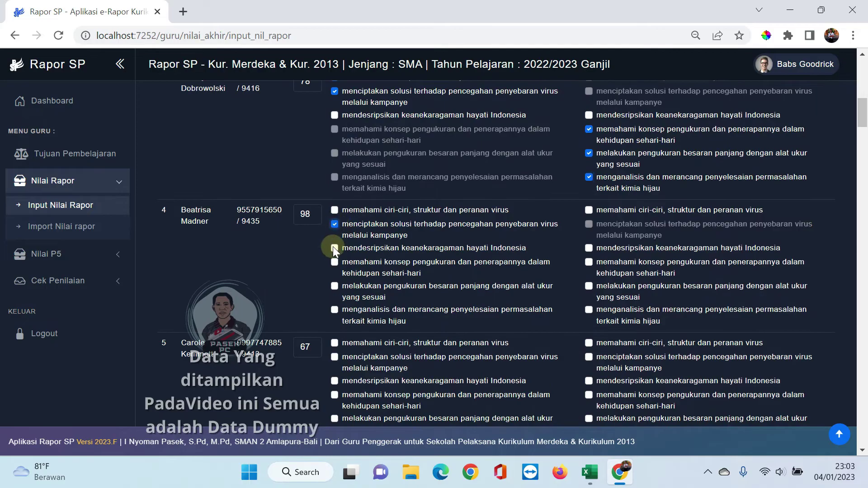
{"action": "left_click", "coordinate": [335, 248]}
{"action": "left_click", "coordinate": [588, 310]}
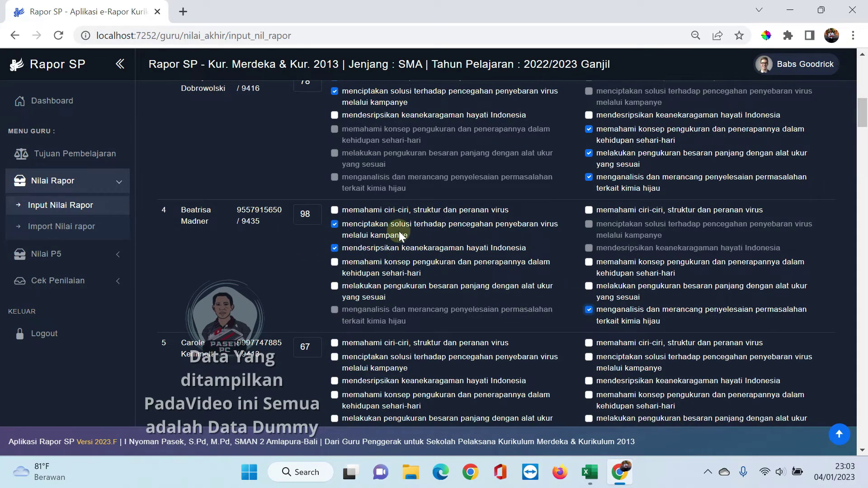
For student 5, mark only the kimia hijau objective as optimally achieved and recheck the choices of the students above.
{"action": "scroll", "coordinate": [431, 243], "scroll_direction": "down", "scroll_amount": 3}
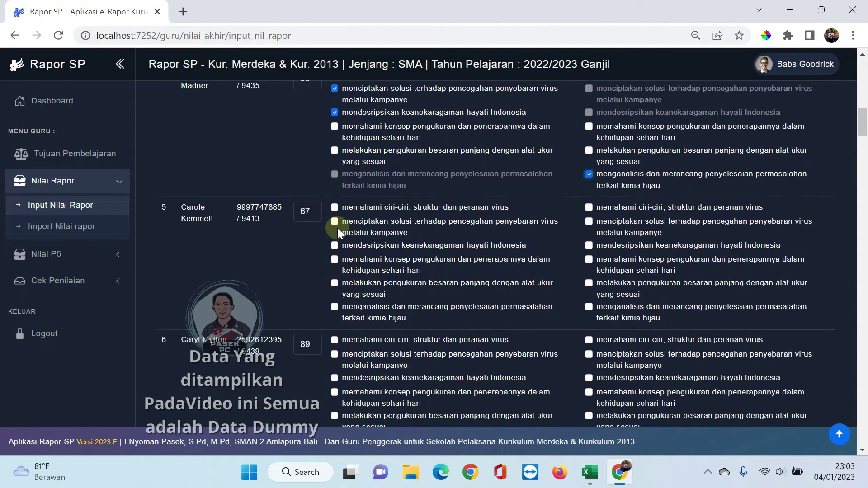
{"action": "left_click", "coordinate": [334, 307]}
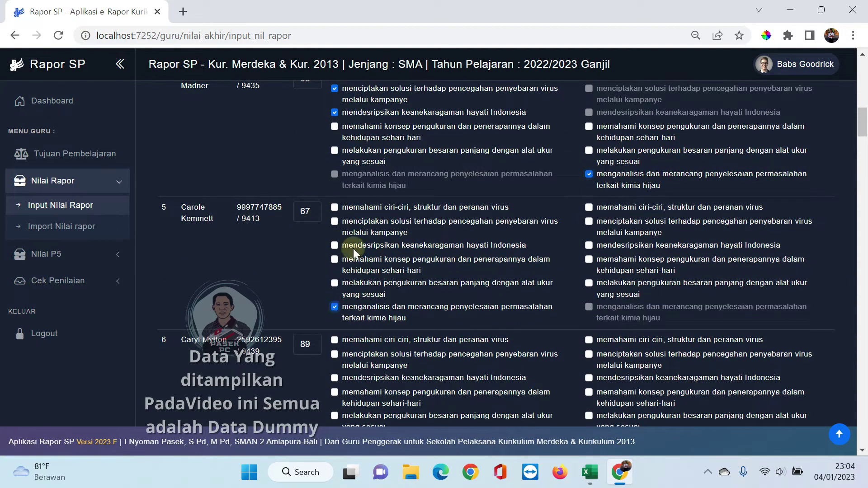
{"action": "scroll", "coordinate": [340, 274], "scroll_direction": "up", "scroll_amount": 1}
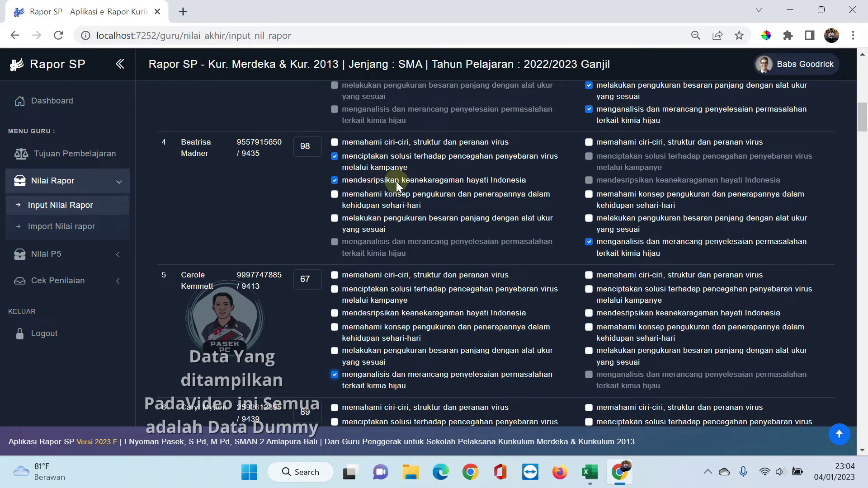
{"action": "scroll", "coordinate": [410, 174], "scroll_direction": "up", "scroll_amount": 3}
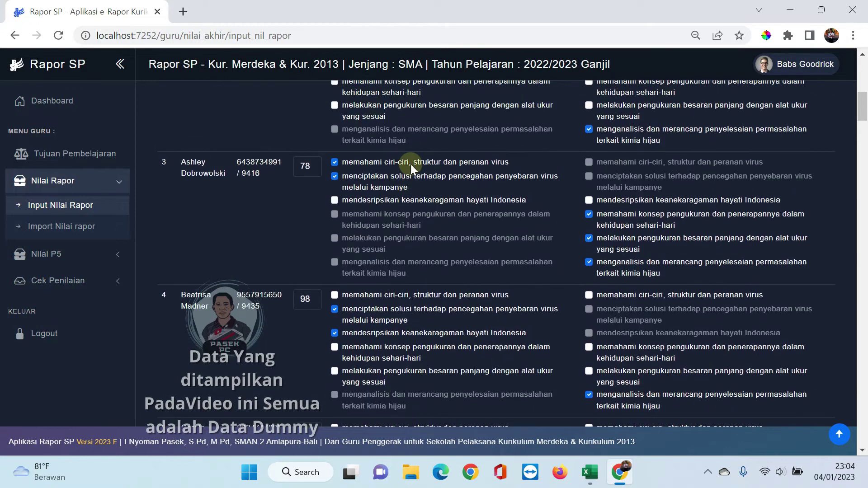
{"action": "scroll", "coordinate": [444, 199], "scroll_direction": "down", "scroll_amount": 2}
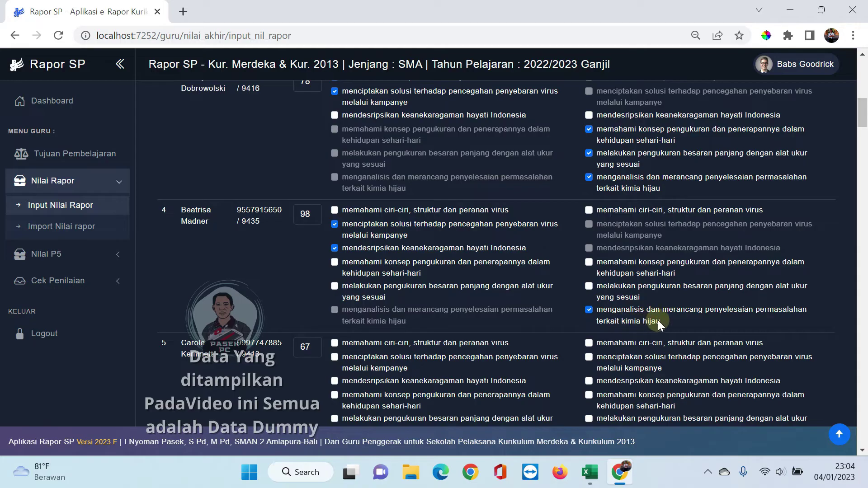
For student 6, mark the first two objectives as optimally achieved and the fifth and sixth as needing improvement.
{"action": "scroll", "coordinate": [608, 312], "scroll_direction": "down", "scroll_amount": 4}
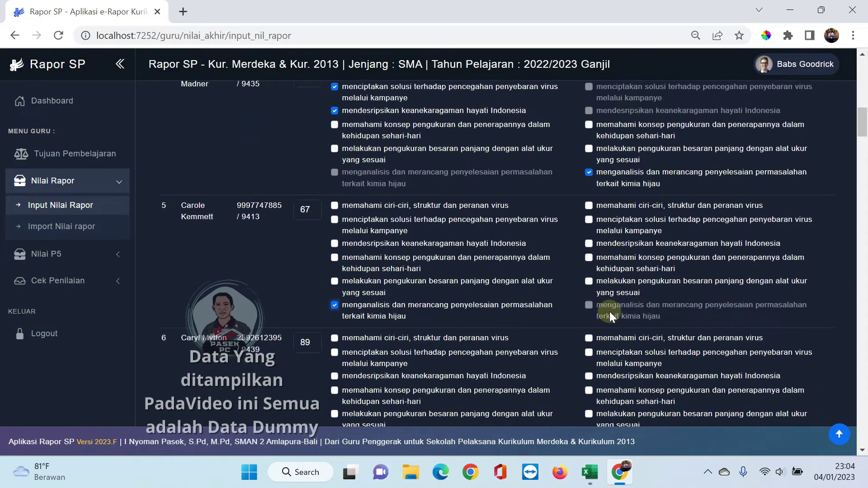
{"action": "left_click", "coordinate": [335, 273]}
{"action": "left_click", "coordinate": [335, 286]}
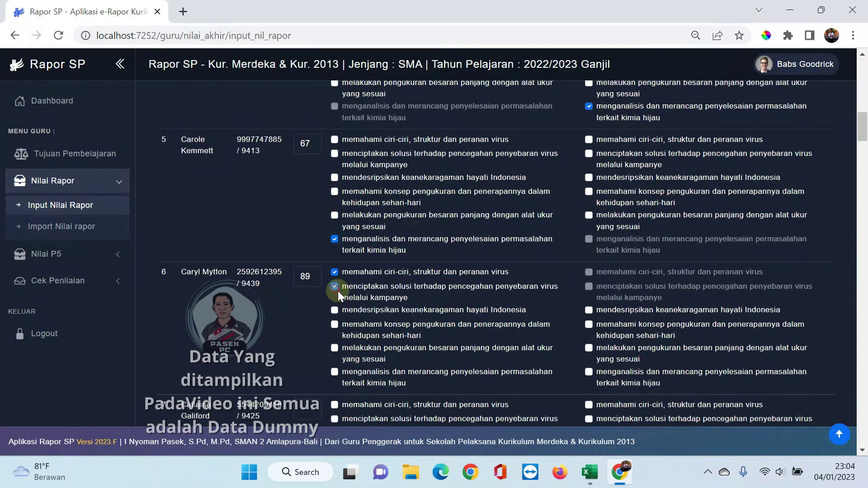
{"action": "left_click", "coordinate": [589, 372]}
{"action": "left_click", "coordinate": [589, 349]}
{"action": "scroll", "coordinate": [629, 343], "scroll_direction": "down", "scroll_amount": 2}
{"action": "scroll", "coordinate": [619, 330], "scroll_direction": "up", "scroll_amount": 2}
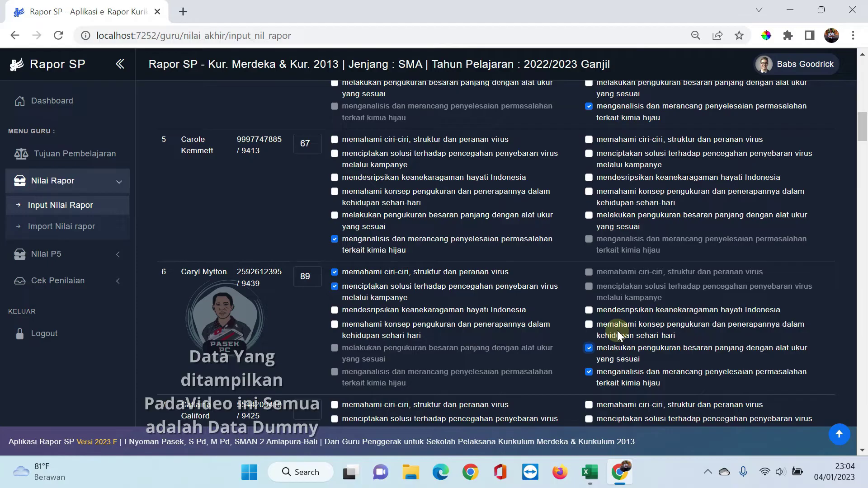
Grade student 7 with 78, marking the third and fourth objectives as optimally achieved and the fifth and sixth as needing improvement.
{"action": "scroll", "coordinate": [457, 326], "scroll_direction": "down", "scroll_amount": 3}
{"action": "left_click", "coordinate": [315, 279]}
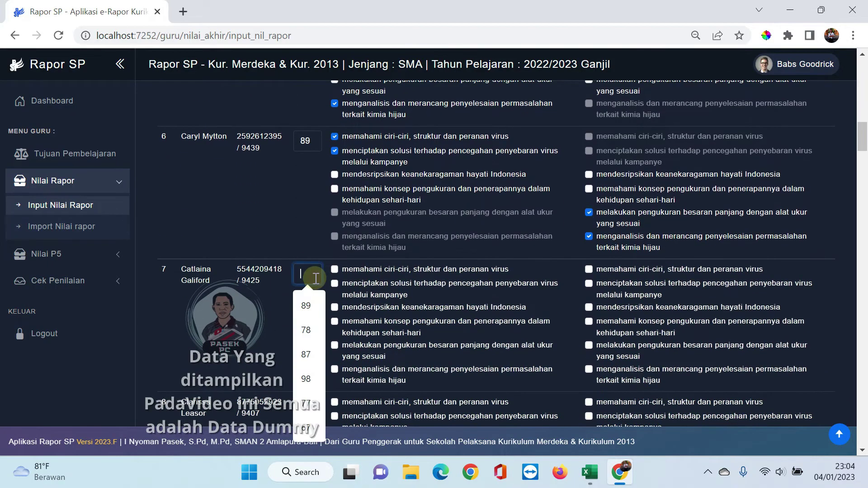
{"action": "type", "text": "78"}
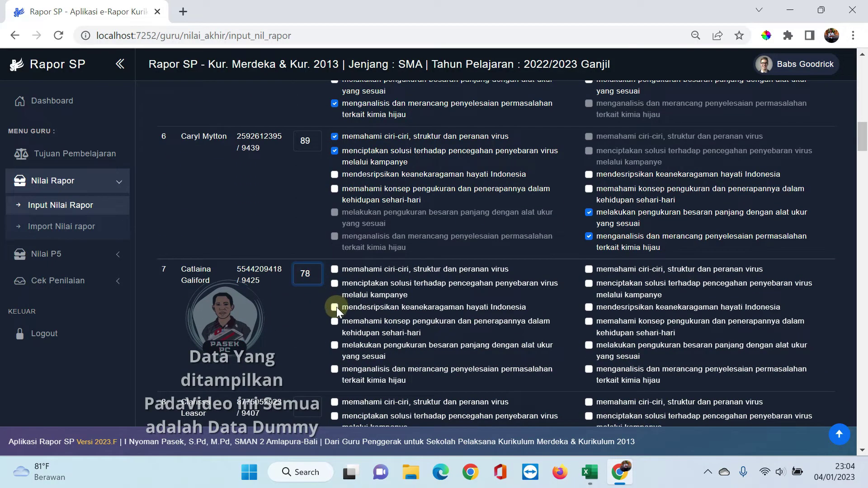
{"action": "left_click", "coordinate": [334, 307]}
{"action": "left_click", "coordinate": [335, 322]}
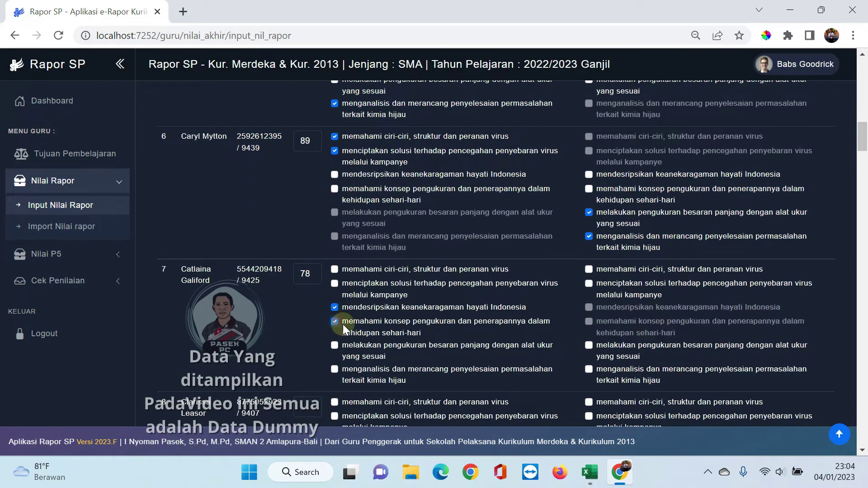
{"action": "left_click", "coordinate": [589, 371]}
{"action": "left_click", "coordinate": [588, 345]}
{"action": "scroll", "coordinate": [457, 118], "scroll_direction": "down", "scroll_amount": 3}
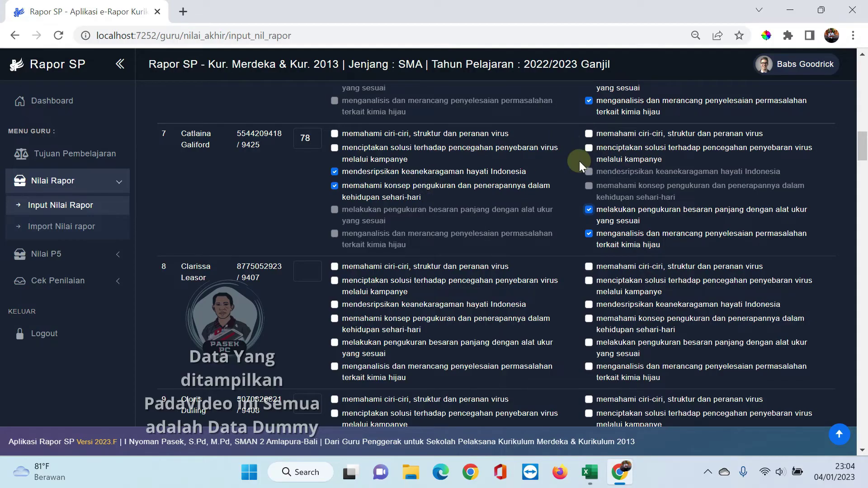
Save the Biologi report grades and objective choices entered for class X1, Semester 1.
{"action": "scroll", "coordinate": [564, 205], "scroll_direction": "down", "scroll_amount": 20}
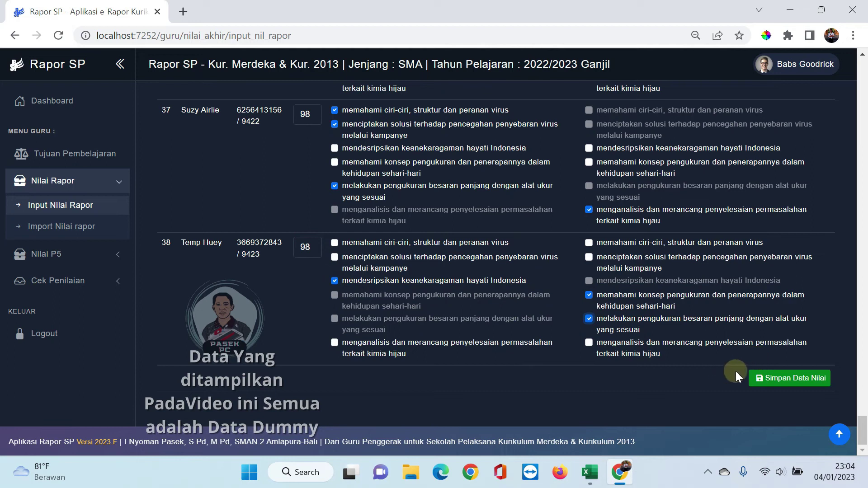
{"action": "left_click", "coordinate": [787, 382]}
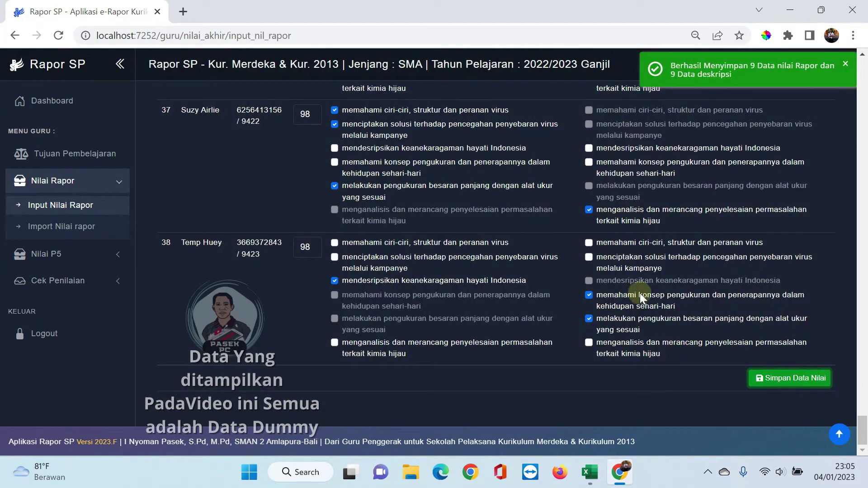
{"action": "left_click_drag", "start_coordinate": [864, 425], "coordinate": [862, 54]}
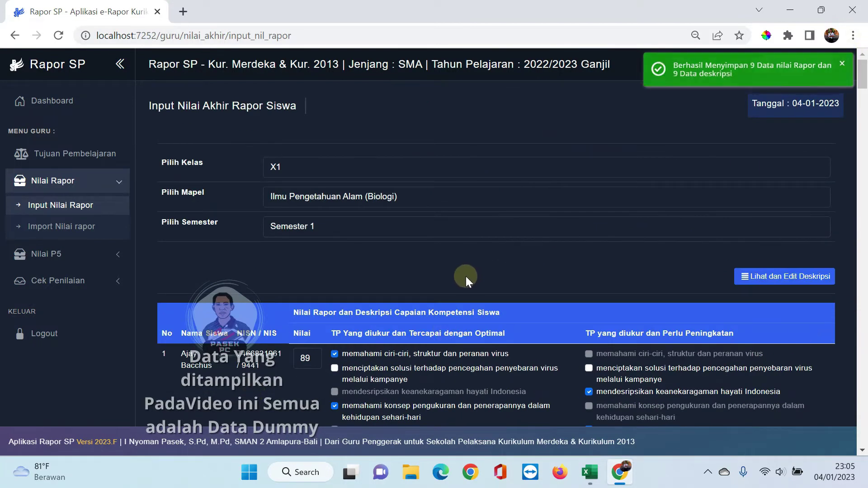
Switch the grade list to the description view and review the achievement descriptions of the first students.
{"action": "scroll", "coordinate": [448, 281], "scroll_direction": "down", "scroll_amount": 3}
{"action": "scroll", "coordinate": [461, 279], "scroll_direction": "up", "scroll_amount": 3}
{"action": "scroll", "coordinate": [462, 280], "scroll_direction": "up", "scroll_amount": 1}
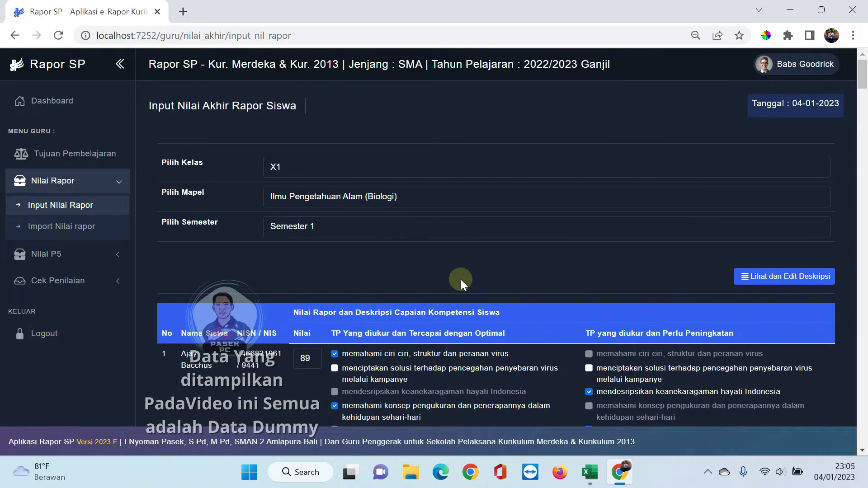
{"action": "left_click", "coordinate": [772, 279]}
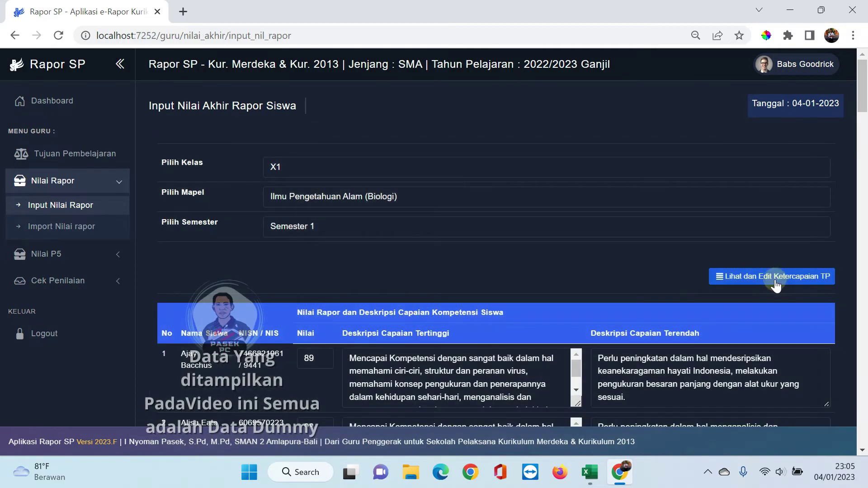
{"action": "scroll", "coordinate": [693, 242], "scroll_direction": "down", "scroll_amount": 10}
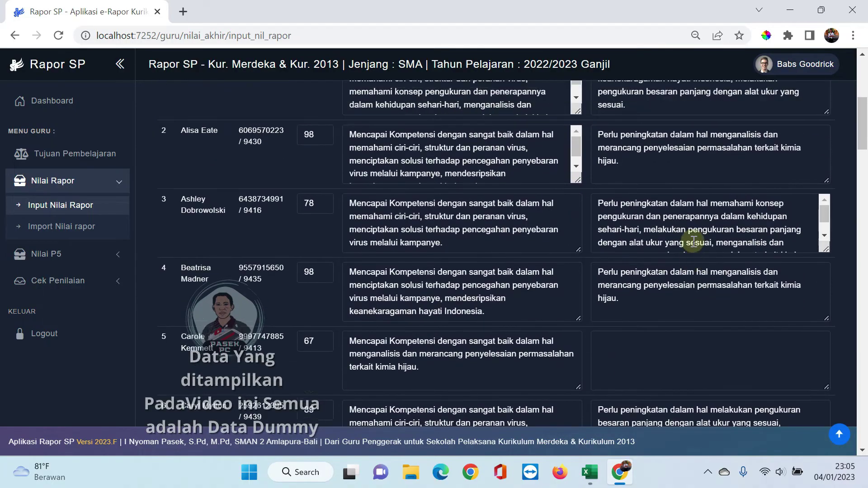
{"action": "scroll", "coordinate": [694, 241], "scroll_direction": "down", "scroll_amount": 5}
{"action": "scroll", "coordinate": [692, 240], "scroll_direction": "up", "scroll_amount": 12}
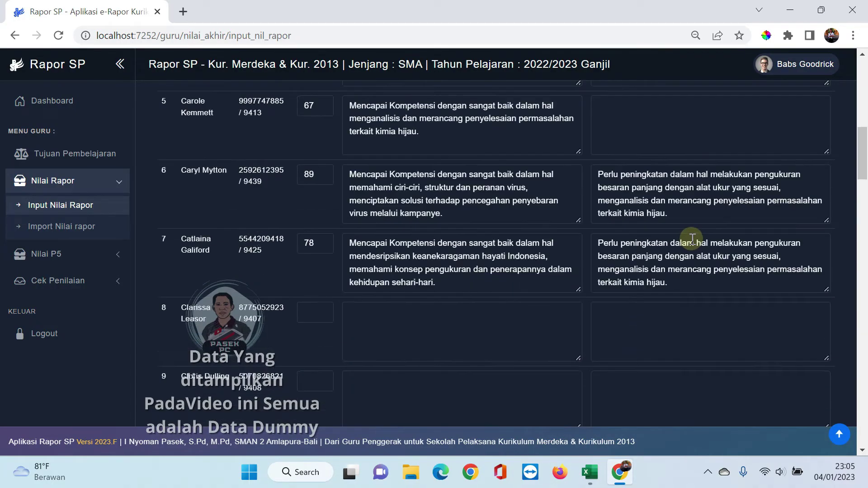
{"action": "scroll", "coordinate": [692, 238], "scroll_direction": "down", "scroll_amount": 2}
{"action": "scroll", "coordinate": [693, 238], "scroll_direction": "up", "scroll_amount": 3}
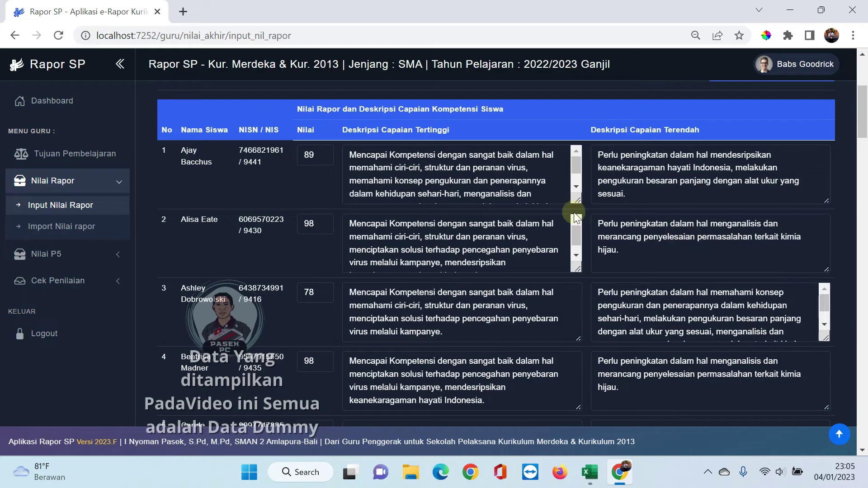
Read student 1's highest and lowest achievement descriptions through to the end.
{"action": "left_click", "coordinate": [543, 190]}
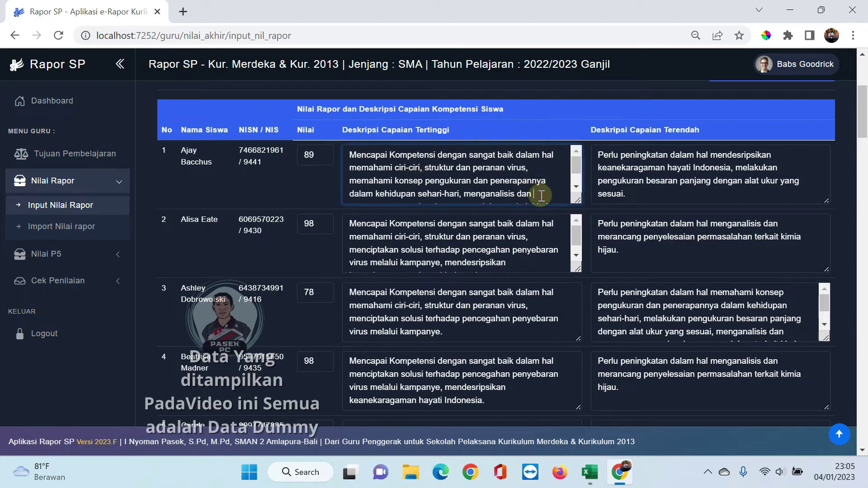
{"action": "scroll", "coordinate": [543, 194], "scroll_direction": "down", "scroll_amount": 1}
{"action": "left_click_drag", "start_coordinate": [409, 196], "coordinate": [350, 181]}
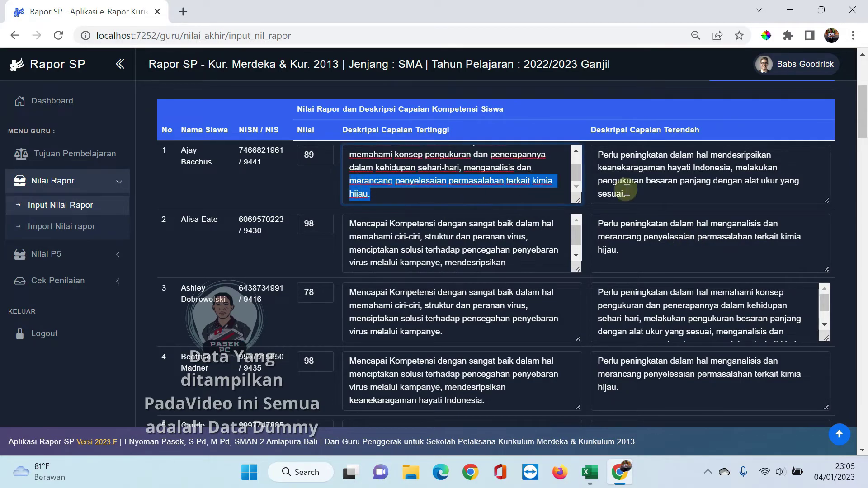
{"action": "left_click", "coordinate": [653, 194]}
{"action": "left_click_drag", "start_coordinate": [652, 194], "coordinate": [594, 167]}
{"action": "scroll", "coordinate": [656, 190], "scroll_direction": "up", "scroll_amount": 3}
{"action": "scroll", "coordinate": [656, 190], "scroll_direction": "down", "scroll_amount": 3}
{"action": "left_click", "coordinate": [598, 154]}
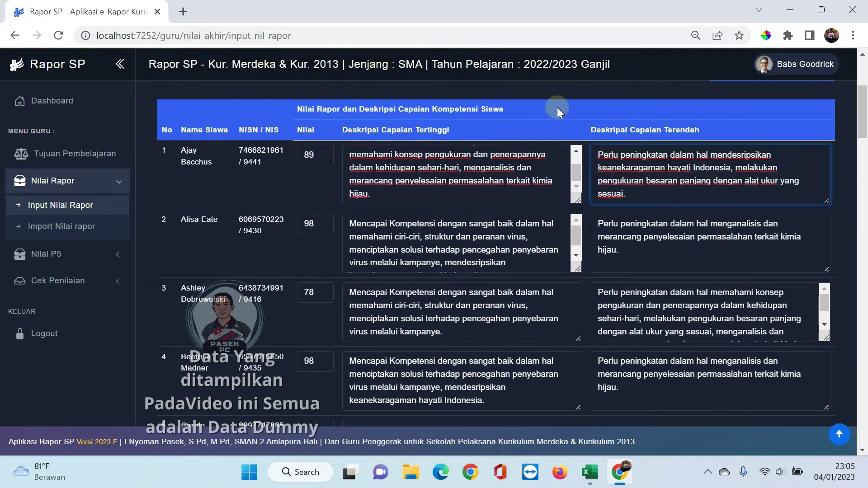
Review the remaining descriptions down to student 38 and save the grade data.
{"action": "scroll", "coordinate": [600, 280], "scroll_direction": "down", "scroll_amount": 15}
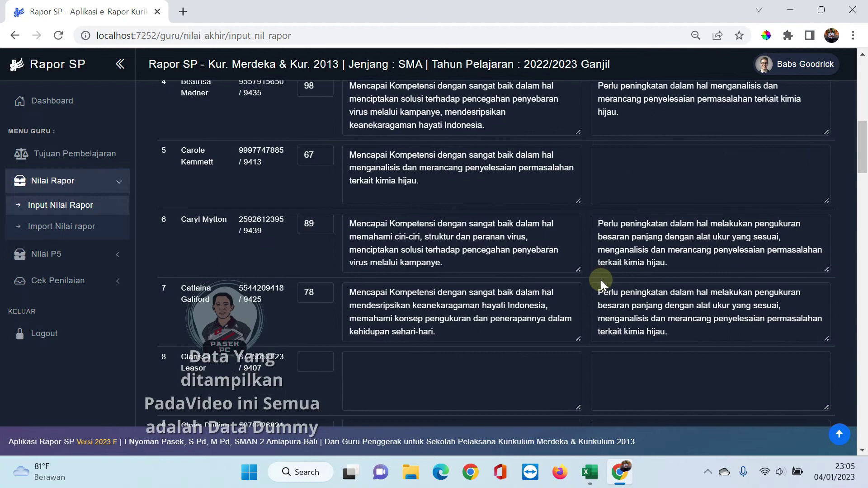
{"action": "scroll", "coordinate": [601, 281], "scroll_direction": "down", "scroll_amount": 20}
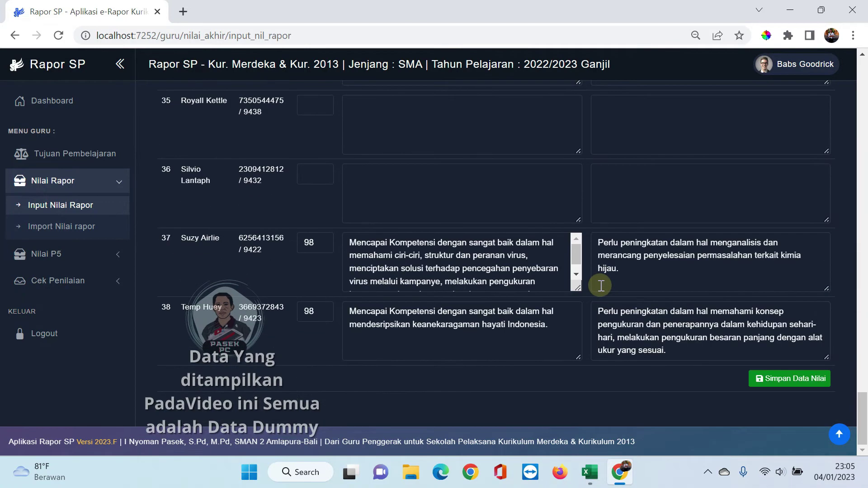
{"action": "left_click", "coordinate": [776, 381]}
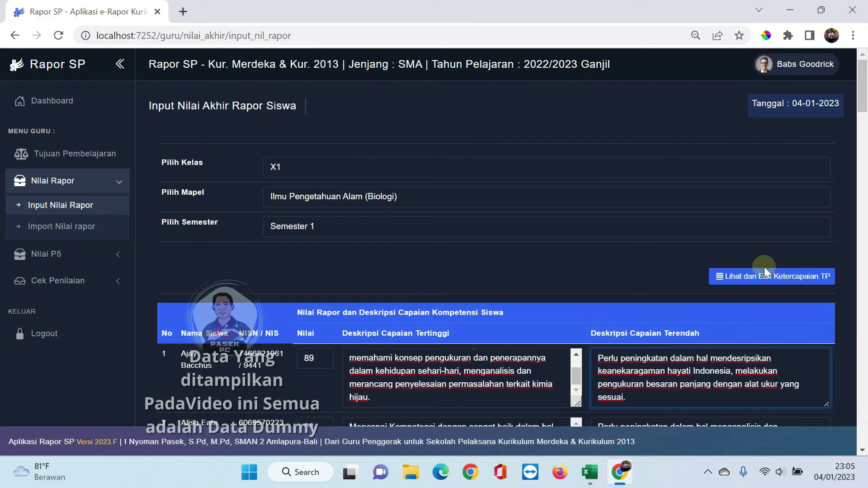
Switch to the objective achievement view and review the ticked objectives of the first students.
{"action": "left_click", "coordinate": [764, 273]}
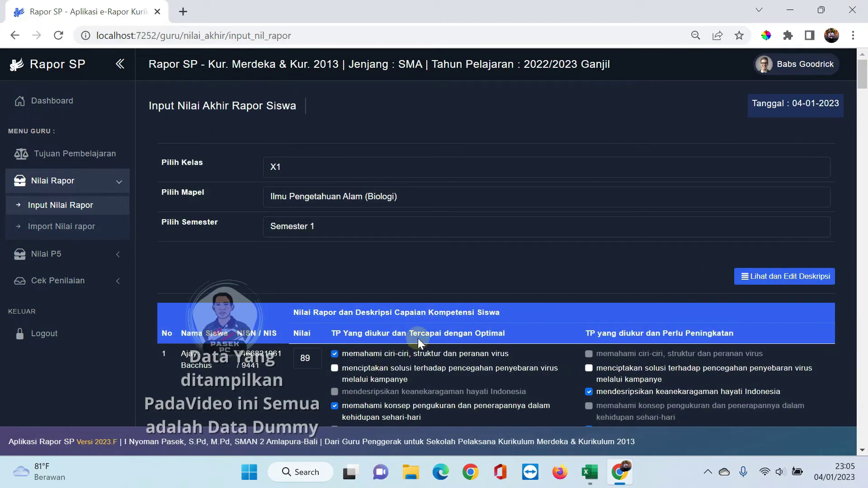
{"action": "scroll", "coordinate": [418, 338], "scroll_direction": "down", "scroll_amount": 6}
{"action": "scroll", "coordinate": [575, 246], "scroll_direction": "down", "scroll_amount": 7}
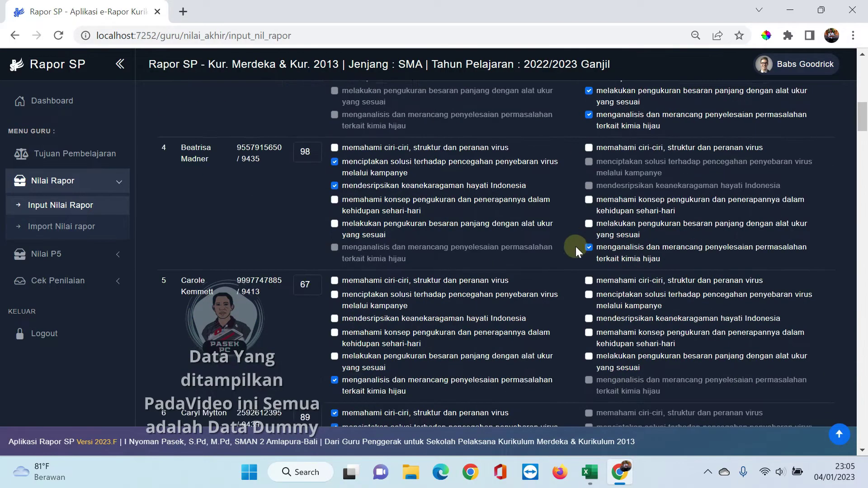
{"action": "scroll", "coordinate": [759, 257], "scroll_direction": "up", "scroll_amount": 13}
Return to the description view and reread both of student 1's achievement descriptions.
{"action": "left_click", "coordinate": [775, 277]}
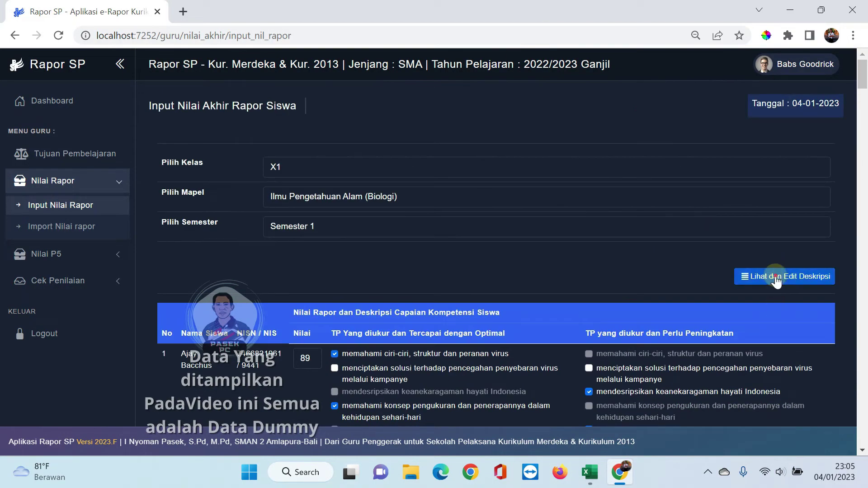
{"action": "scroll", "coordinate": [706, 362], "scroll_direction": "down", "scroll_amount": 5}
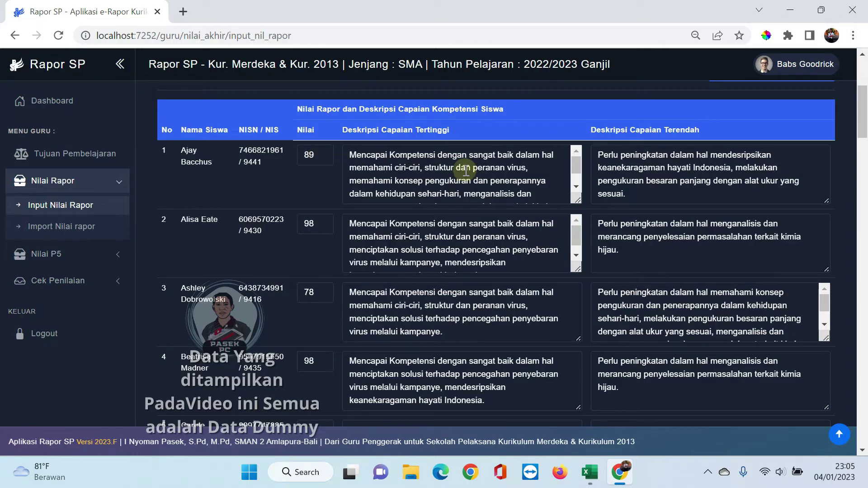
{"action": "left_click", "coordinate": [676, 168]}
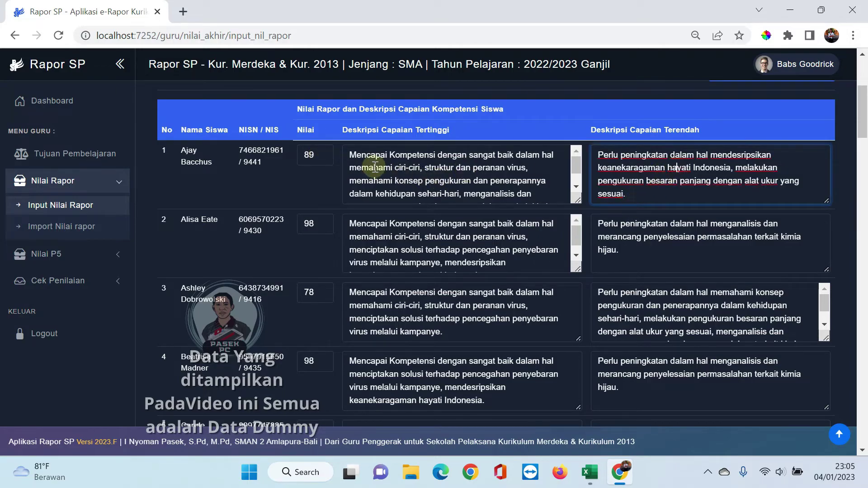
{"action": "left_click_drag", "start_coordinate": [349, 153], "coordinate": [590, 140]}
{"action": "scroll", "coordinate": [674, 189], "scroll_direction": "up", "scroll_amount": 1}
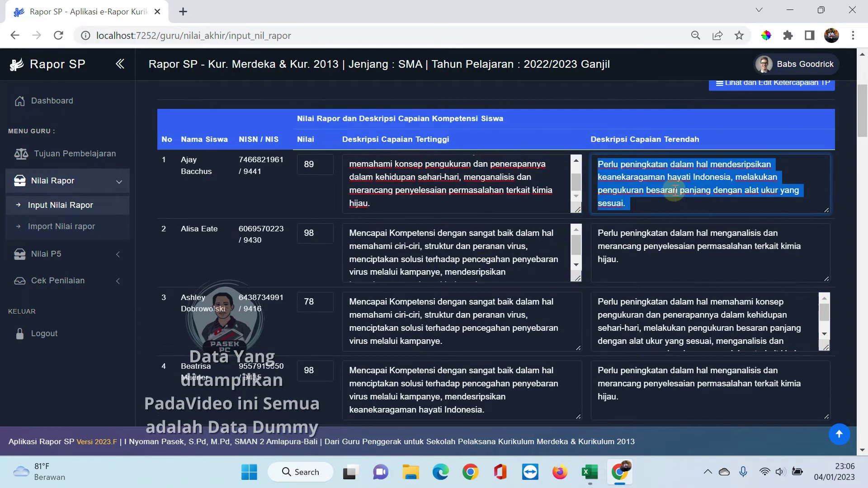
{"action": "scroll", "coordinate": [675, 190], "scroll_direction": "up", "scroll_amount": 3}
Show the objective checklist again and compare student 1's choices with the descriptions.
{"action": "left_click", "coordinate": [741, 210]}
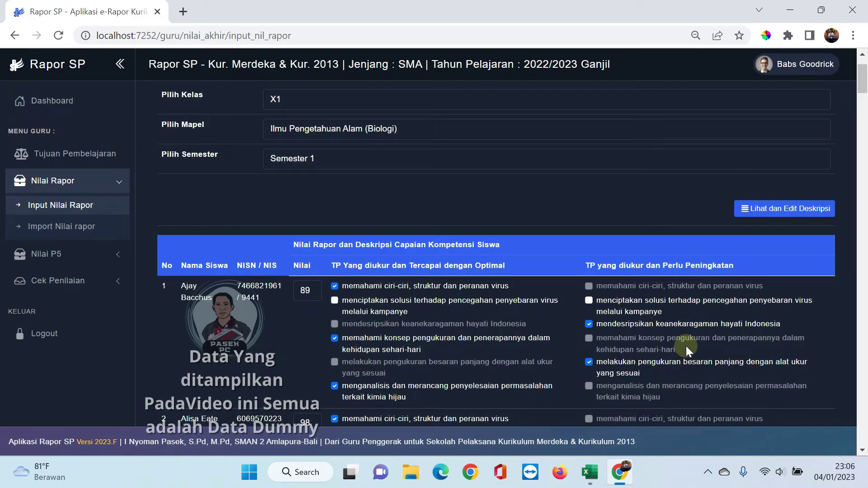
{"action": "scroll", "coordinate": [685, 346], "scroll_direction": "down", "scroll_amount": 10}
{"action": "scroll", "coordinate": [685, 345], "scroll_direction": "up", "scroll_amount": 7}
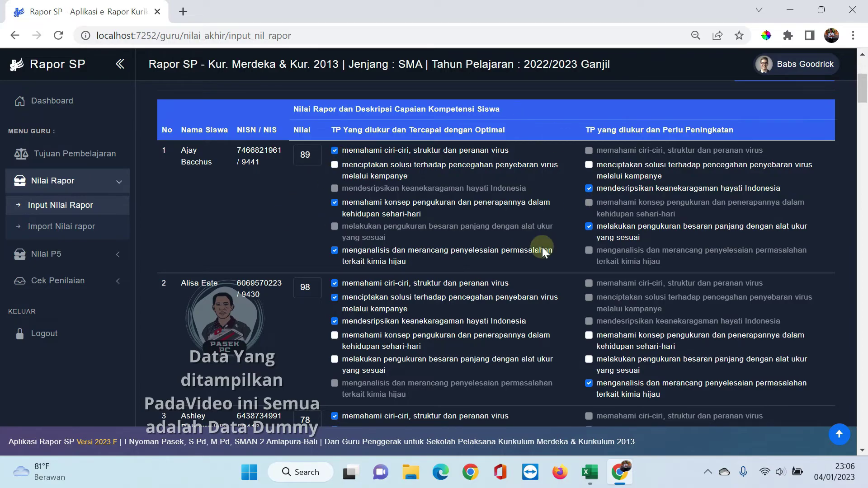
{"action": "scroll", "coordinate": [475, 221], "scroll_direction": "up", "scroll_amount": 5}
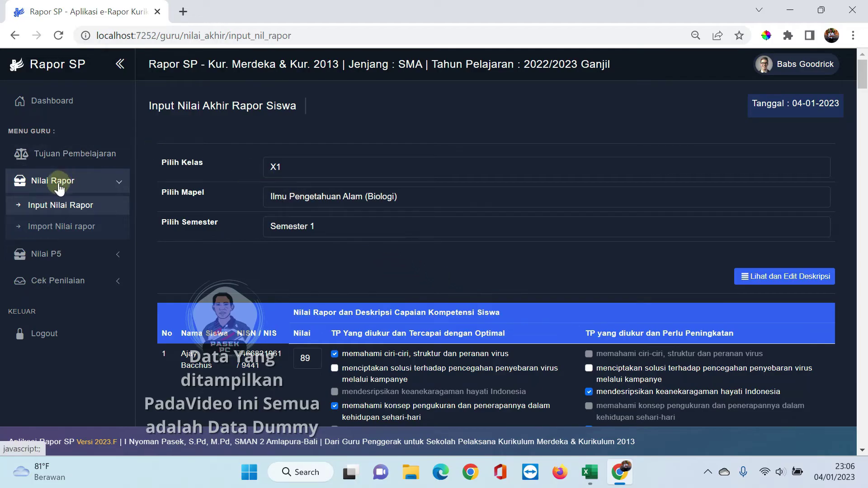
Open the report grade import page and choose class X2, Ilmu Pengetahuan Alam (Biologi) and Semester 1.
{"action": "left_click", "coordinate": [70, 232]}
{"action": "left_click", "coordinate": [296, 167]}
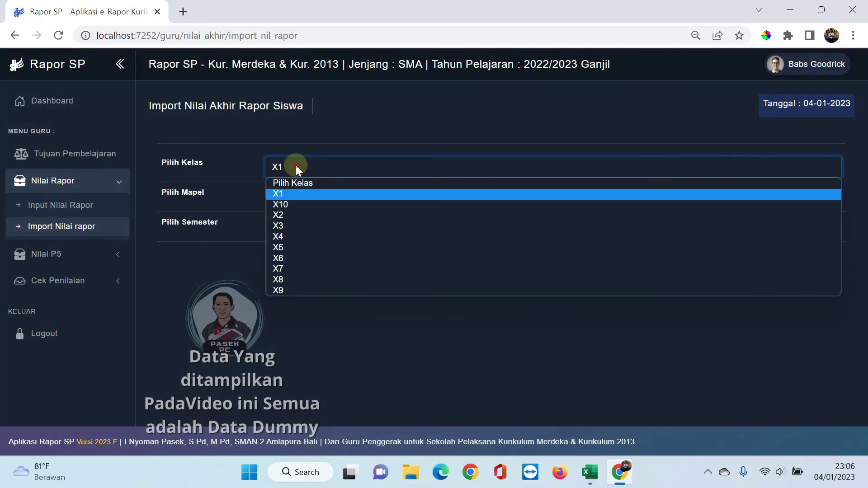
{"action": "left_click", "coordinate": [286, 215]}
{"action": "left_click", "coordinate": [310, 196]}
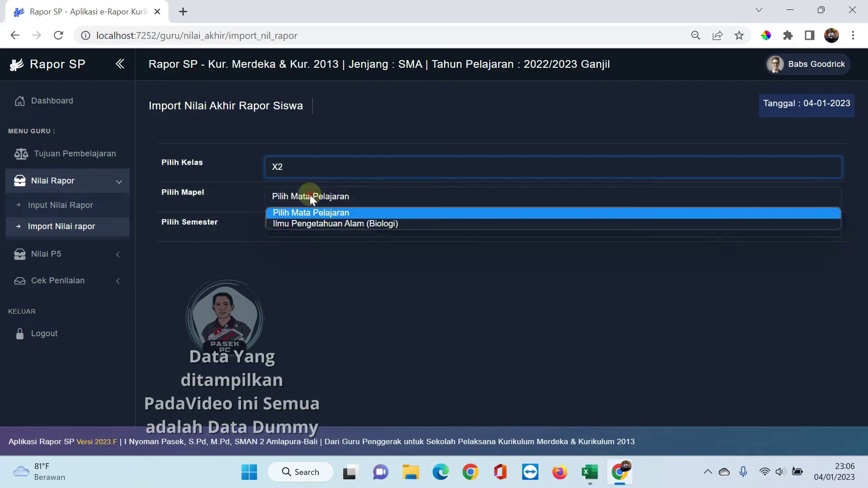
{"action": "left_click", "coordinate": [295, 224]}
{"action": "left_click", "coordinate": [287, 225]}
{"action": "left_click", "coordinate": [284, 256]}
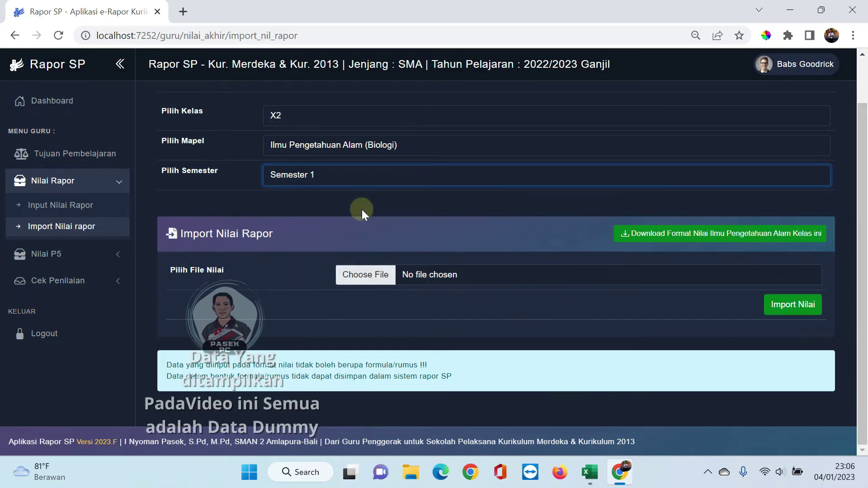
Download this class's grade format and save it to the Desktop as NIL_RAPOR_20221_999800402_ X2.
{"action": "left_click", "coordinate": [695, 240]}
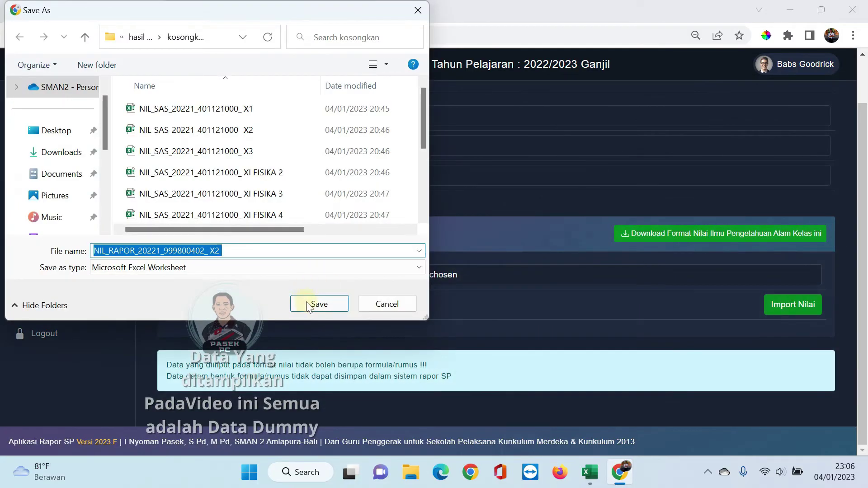
{"action": "left_click", "coordinate": [57, 131]}
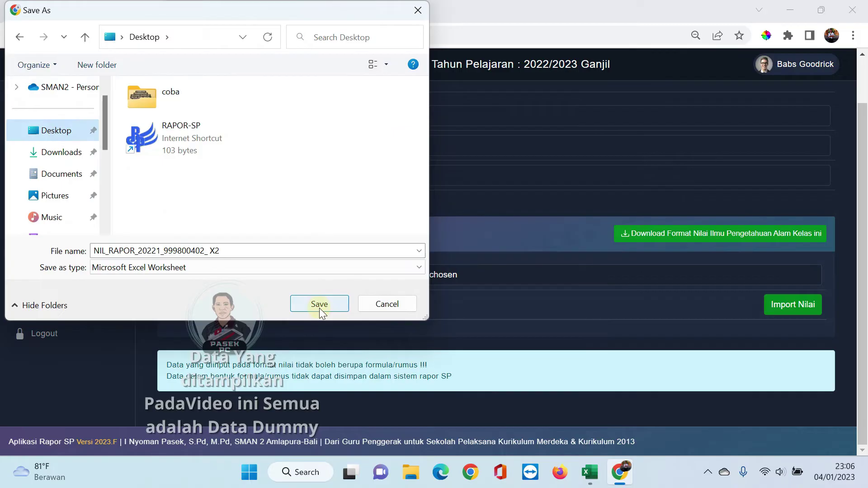
{"action": "left_click", "coordinate": [319, 304]}
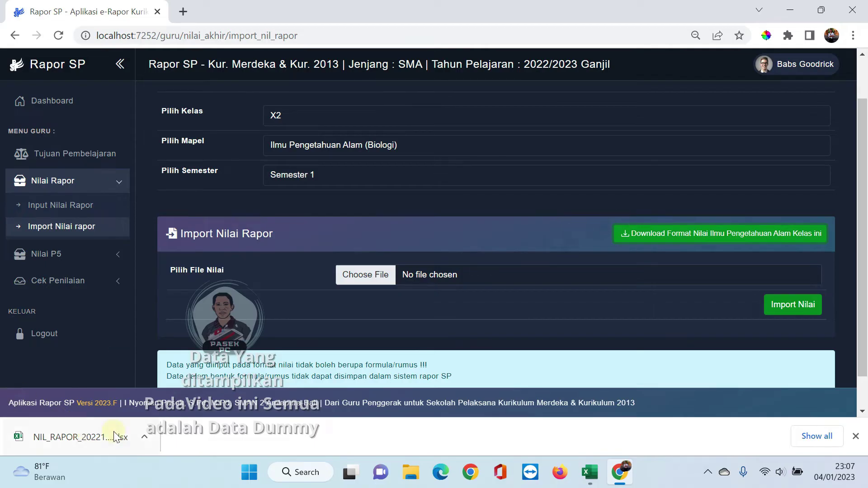
Open the downloaded class X2 grade format in Excel and look over its layout.
{"action": "left_click", "coordinate": [75, 438]}
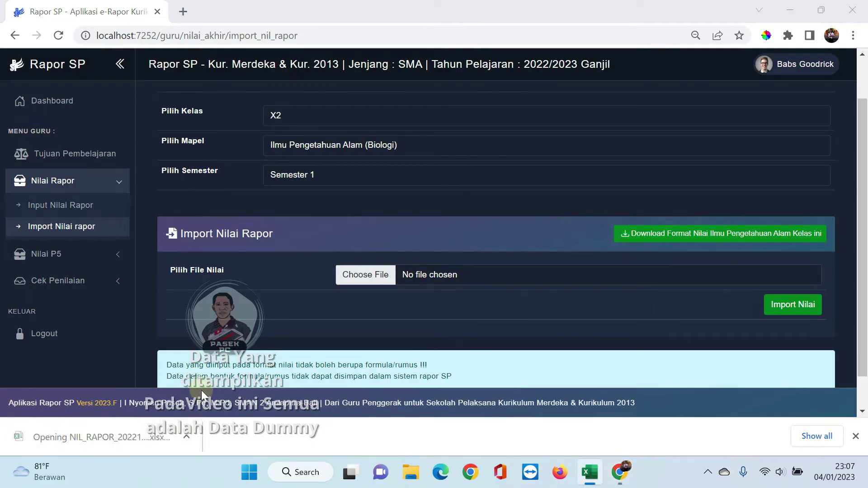
{"action": "scroll", "coordinate": [453, 289], "scroll_direction": "down", "scroll_amount": 4}
{"action": "scroll", "coordinate": [454, 288], "scroll_direction": "up", "scroll_amount": 4}
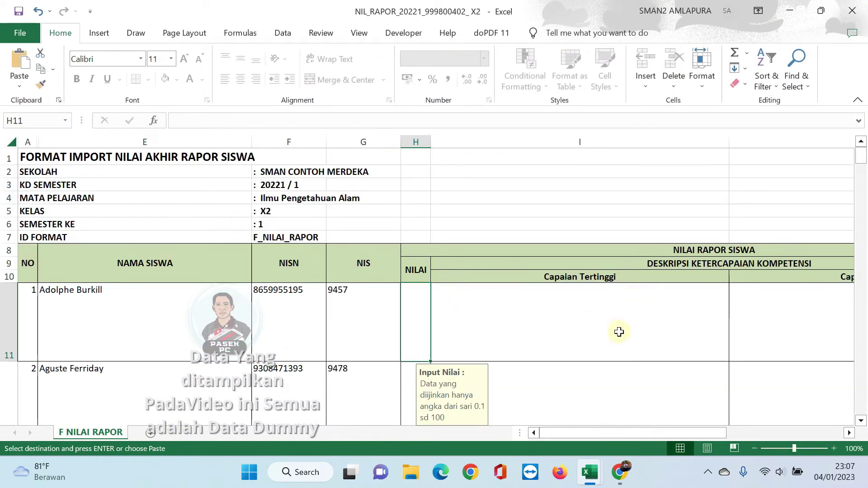
{"action": "scroll", "coordinate": [454, 302], "scroll_direction": "down", "scroll_amount": 2}
{"action": "scroll", "coordinate": [470, 294], "scroll_direction": "up", "scroll_amount": 2}
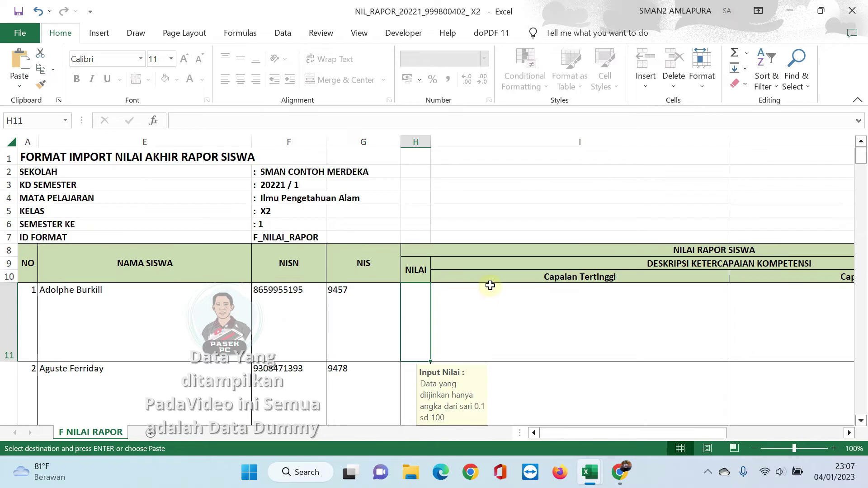
Enter 78 as the first student's grade in H11 and check the input hints for both description cells.
{"action": "type", "text": "78"}
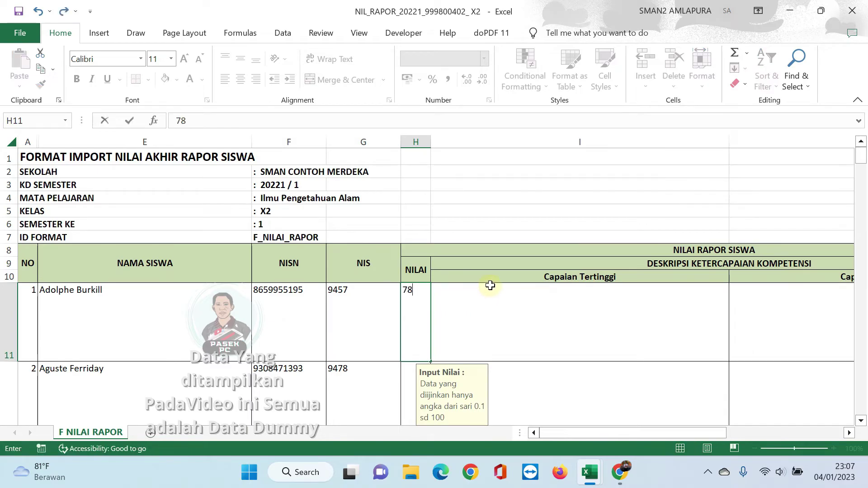
{"action": "left_click", "coordinate": [490, 286]}
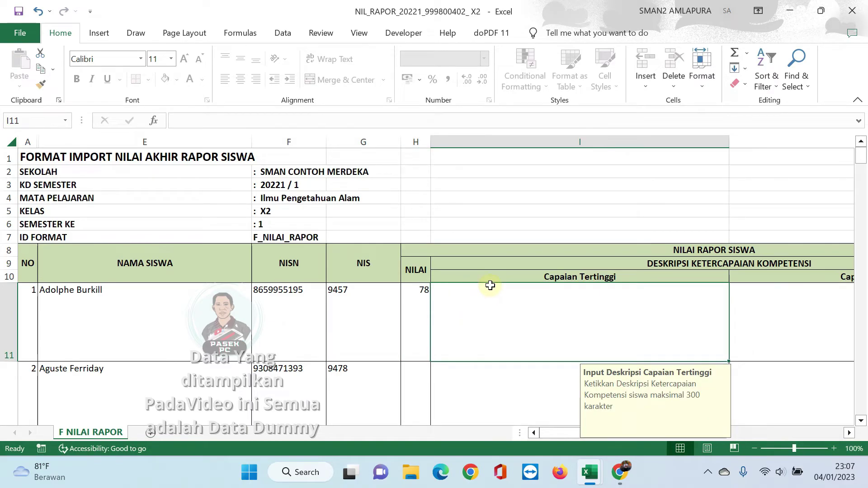
{"action": "left_click", "coordinate": [790, 318]}
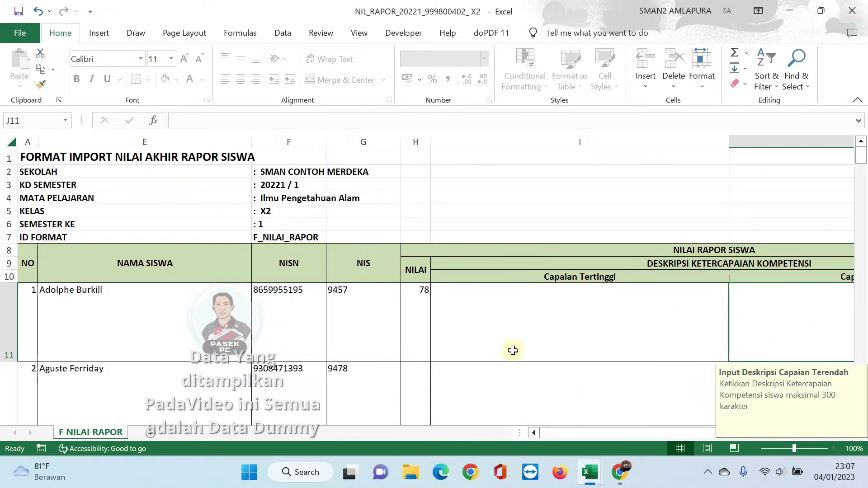
Zoom the filled-in class X2 sheet out to 80% and review the first students' grade and achievement description cells.
{"action": "left_click", "coordinate": [524, 302]}
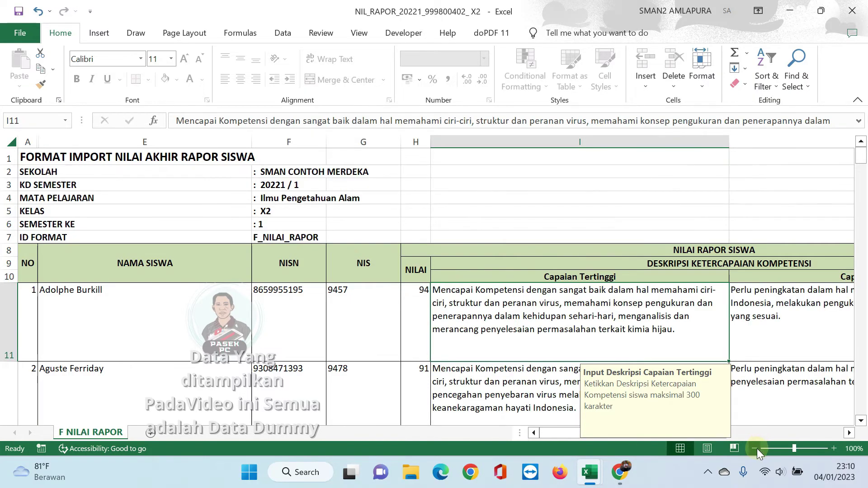
{"action": "left_click", "coordinate": [756, 449]}
{"action": "left_click", "coordinate": [756, 449]}
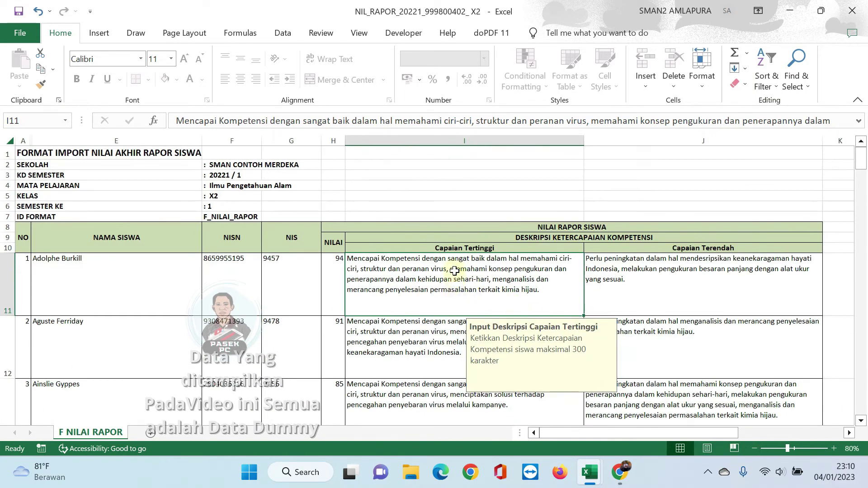
{"action": "left_click", "coordinate": [303, 286]}
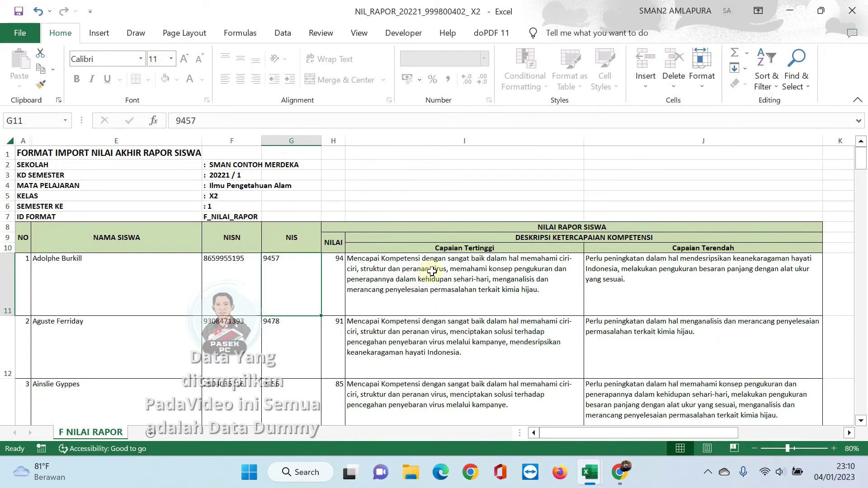
{"action": "left_click", "coordinate": [398, 278]}
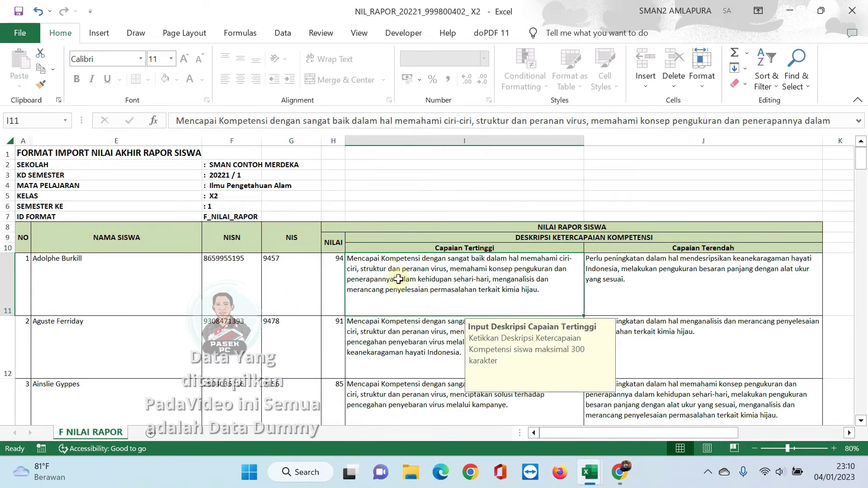
{"action": "left_click", "coordinate": [333, 274]}
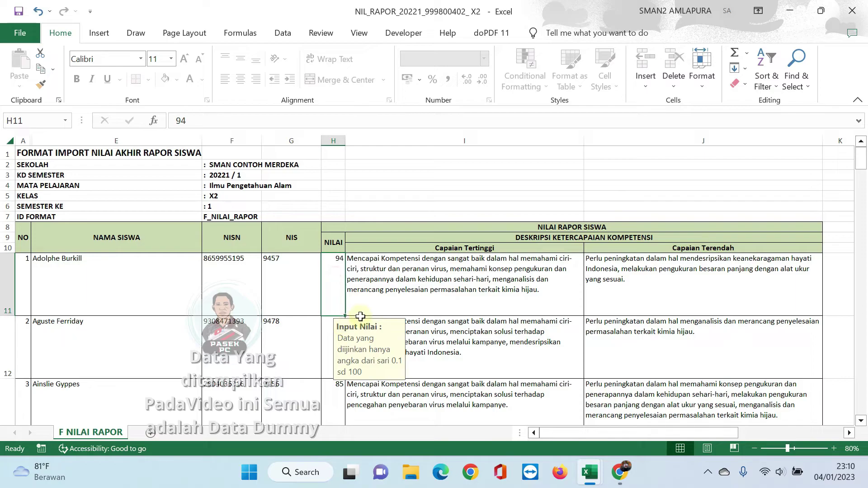
{"action": "left_click", "coordinate": [399, 284]}
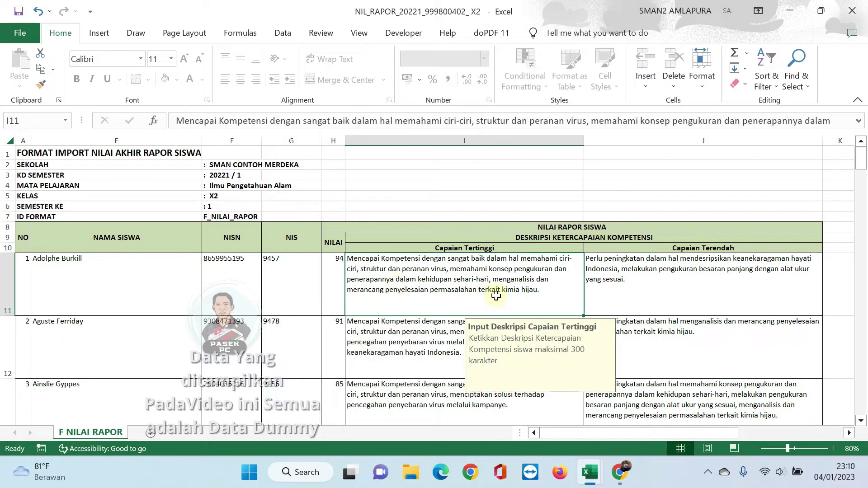
{"action": "left_click", "coordinate": [674, 292]}
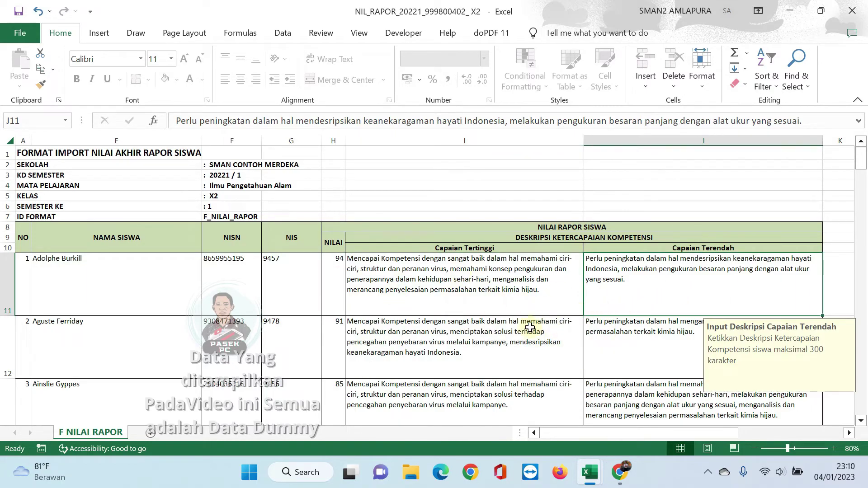
{"action": "left_click", "coordinate": [335, 276]}
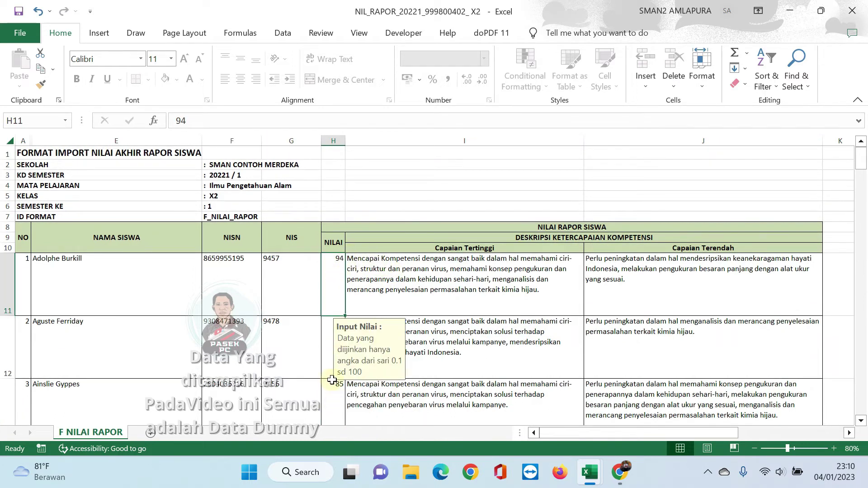
{"action": "left_click", "coordinate": [328, 338]}
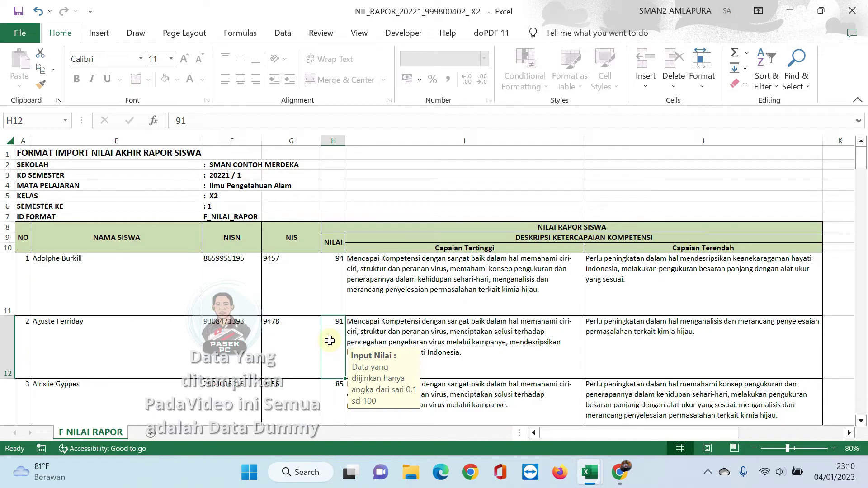
Examine the grades and both achievement descriptions down the class X2 student list and back up to the first student.
{"action": "key", "text": "Down"}
{"action": "key", "text": "Down"}
{"action": "key", "text": "Down"}
{"action": "key", "text": "Down"}
{"action": "key", "text": "Down"}
{"action": "key", "text": "Down"}
{"action": "key", "text": "Down"}
{"action": "key", "text": "Down"}
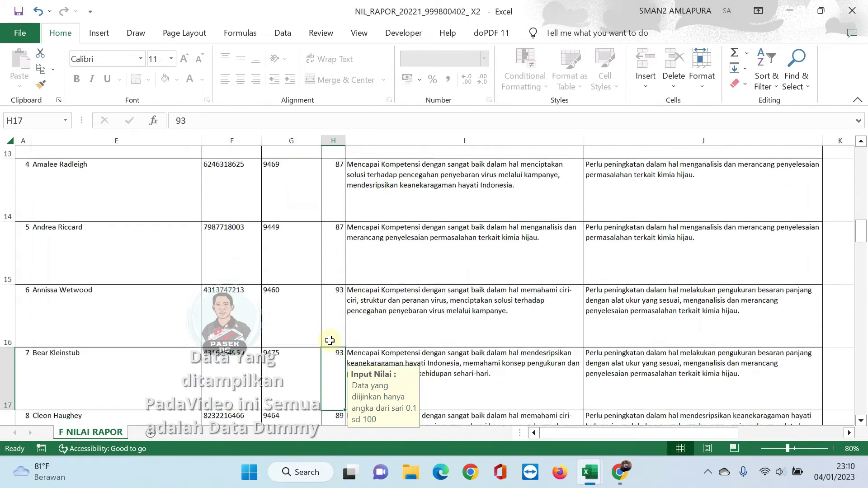
{"action": "key", "text": "Down"}
{"action": "key", "text": "Down"}
{"action": "key", "text": "Down"}
{"action": "key", "text": "Down"}
{"action": "key", "text": "Down"}
{"action": "key", "text": "Down"}
{"action": "key", "text": "Down"}
{"action": "key", "text": "Down"}
{"action": "key", "text": "Down"}
{"action": "key", "text": "Down"}
{"action": "key", "text": "Down"}
{"action": "key", "text": "Down"}
{"action": "key", "text": "Down"}
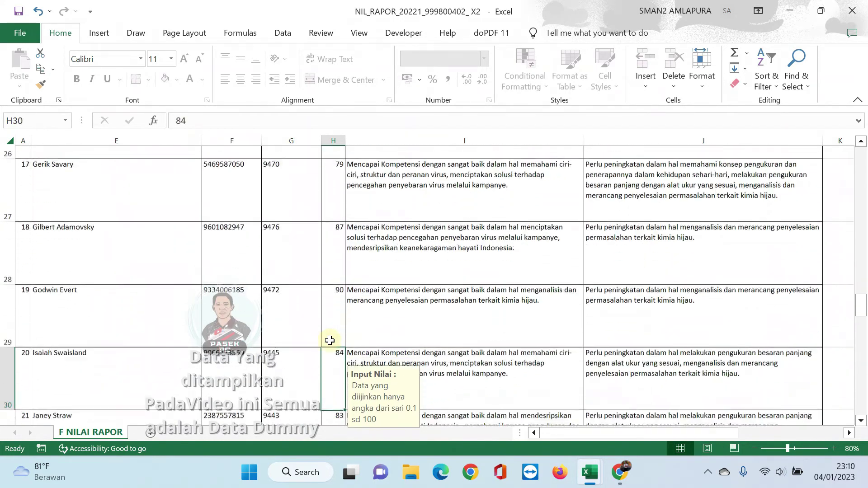
{"action": "key", "text": "Down"}
{"action": "key", "text": "Down"}
{"action": "key", "text": "Right"}
{"action": "key", "text": "Right"}
{"action": "key", "text": "Right"}
{"action": "key", "text": "Up"}
{"action": "key", "text": "Left"}
{"action": "key", "text": "Left"}
{"action": "key", "text": "Left"}
{"action": "key", "text": "Up"}
{"action": "key", "text": "Up"}
{"action": "key", "text": "Up"}
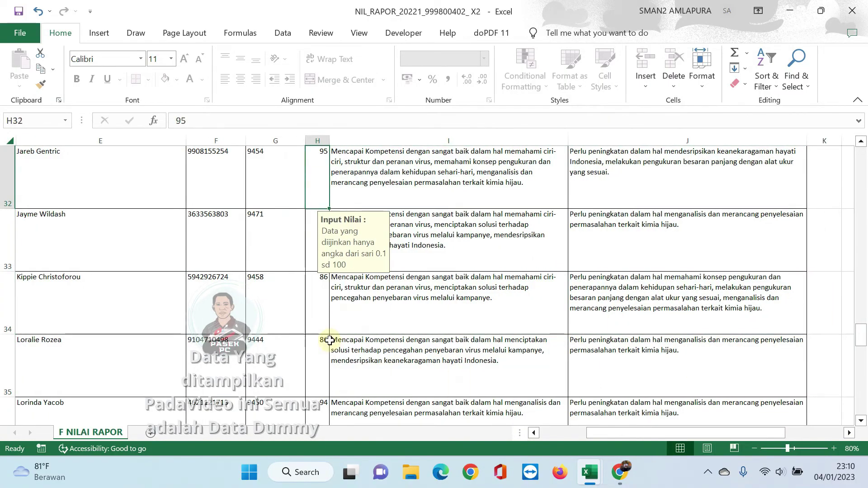
{"action": "key", "text": "Up"}
{"action": "key", "text": "Up"}
{"action": "key", "text": "Up"}
{"action": "key", "text": "Up"}
{"action": "key", "text": "Up"}
{"action": "key", "text": "Up"}
{"action": "key", "text": "Up"}
{"action": "key", "text": "Up"}
{"action": "key", "text": "Up"}
{"action": "key", "text": "Up"}
{"action": "key", "text": "Up"}
{"action": "key", "text": "Up"}
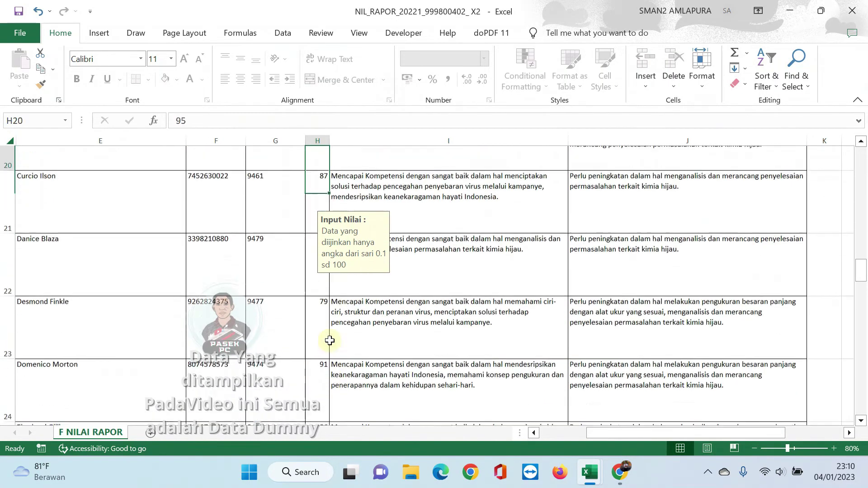
{"action": "key", "text": "Up"}
{"action": "key", "text": "Up"}
{"action": "key", "text": "Up"}
{"action": "key", "text": "Up"}
{"action": "key", "text": "Up"}
{"action": "key", "text": "Up"}
{"action": "key", "text": "Up"}
{"action": "key", "text": "Up"}
{"action": "key", "text": "Up"}
{"action": "key", "text": "Up"}
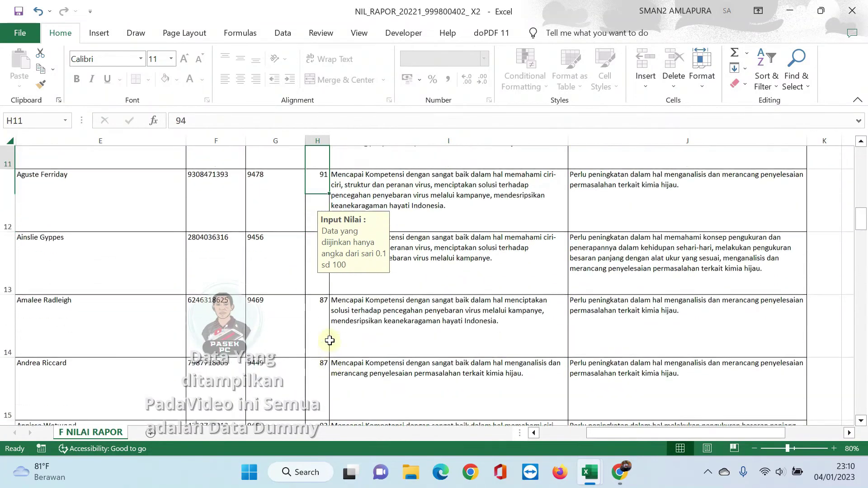
{"action": "key", "text": "Up"}
{"action": "key", "text": "Down"}
{"action": "key", "text": "Down"}
{"action": "key", "text": "Right"}
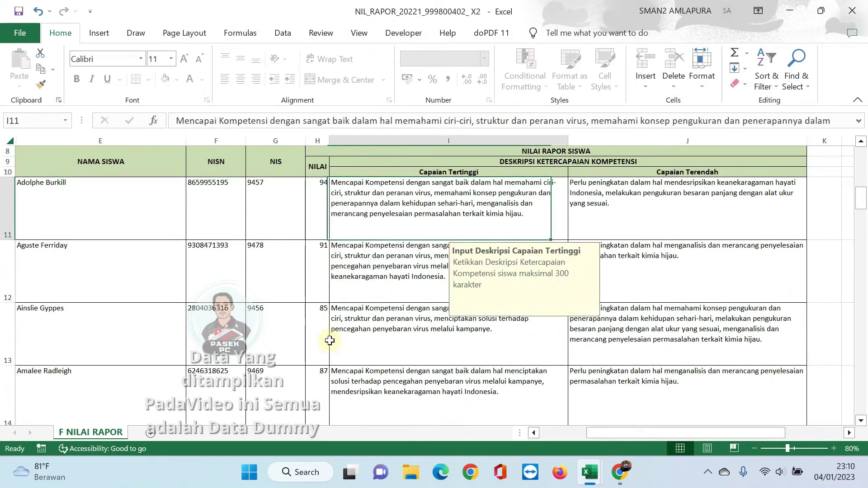
{"action": "key", "text": "Right"}
{"action": "key", "text": "Right"}
{"action": "scroll", "coordinate": [410, 271], "scroll_direction": "up", "scroll_amount": 1}
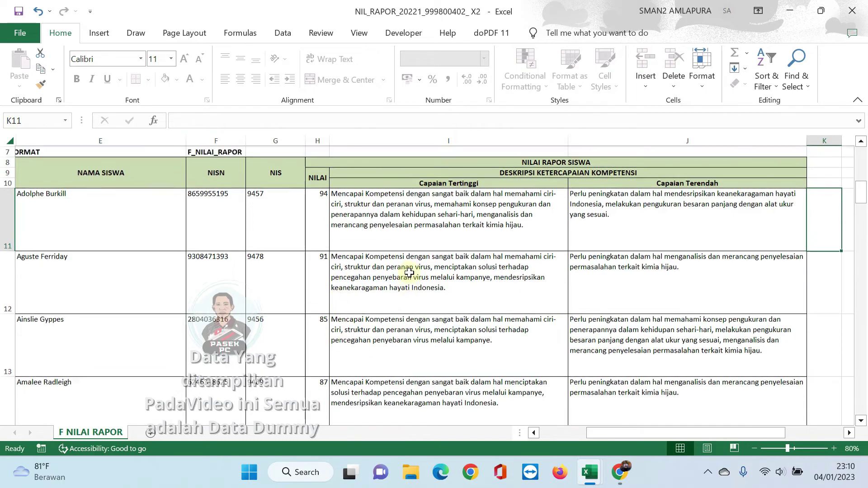
Save the completed class X2 grade workbook, close it and return to Rapor SP in the browser.
{"action": "left_click", "coordinate": [18, 12]}
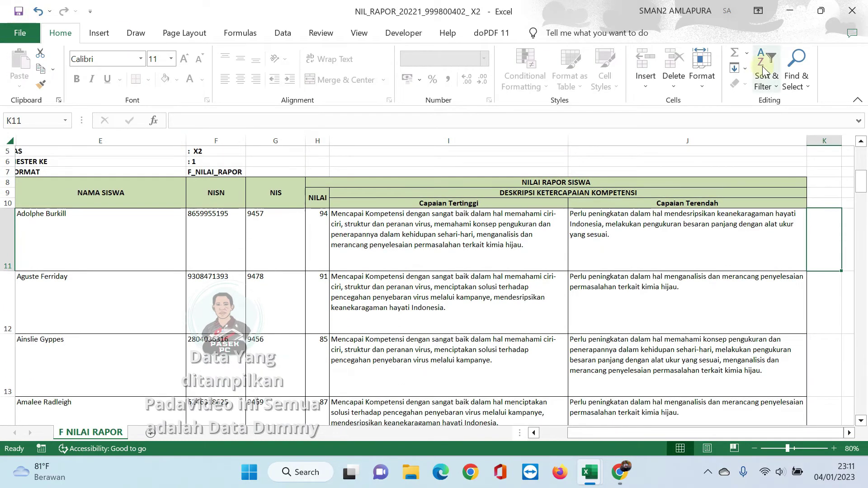
{"action": "left_click", "coordinate": [852, 10]}
{"action": "left_click", "coordinate": [623, 351]}
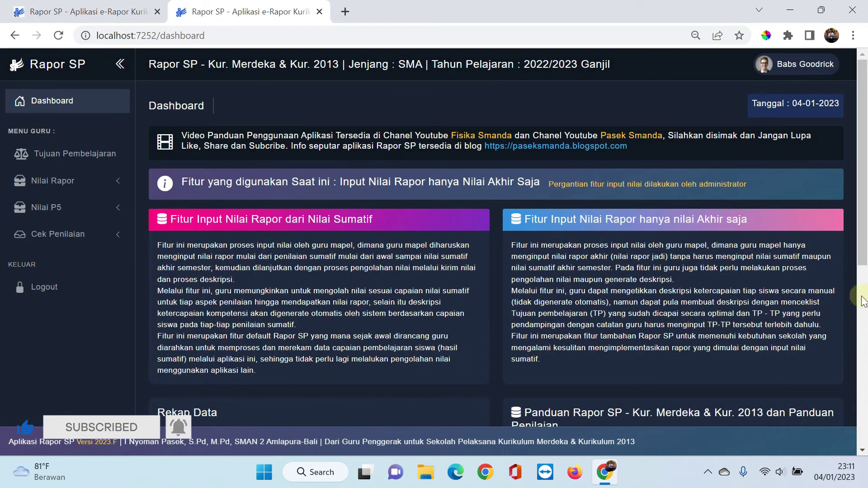
Open the report grade import page again and select class X2, Ilmu Pengetahuan Alam (Biologi) and Semester 1.
{"action": "left_click", "coordinate": [91, 181]}
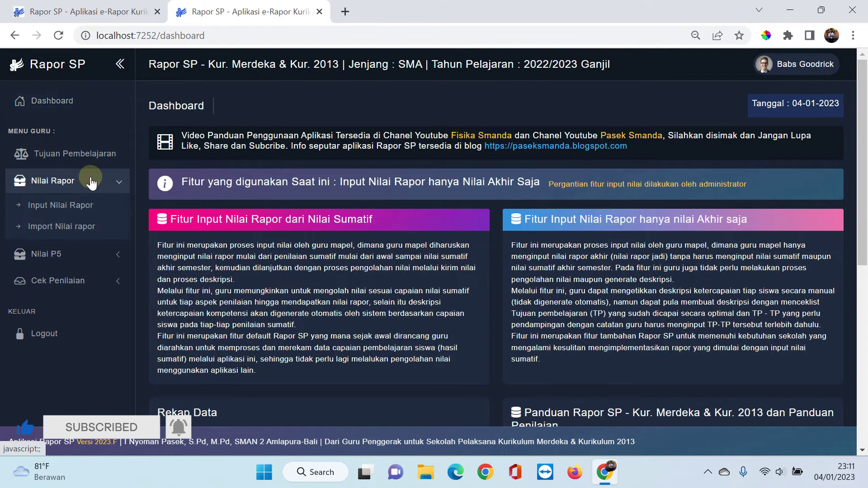
{"action": "left_click", "coordinate": [82, 231]}
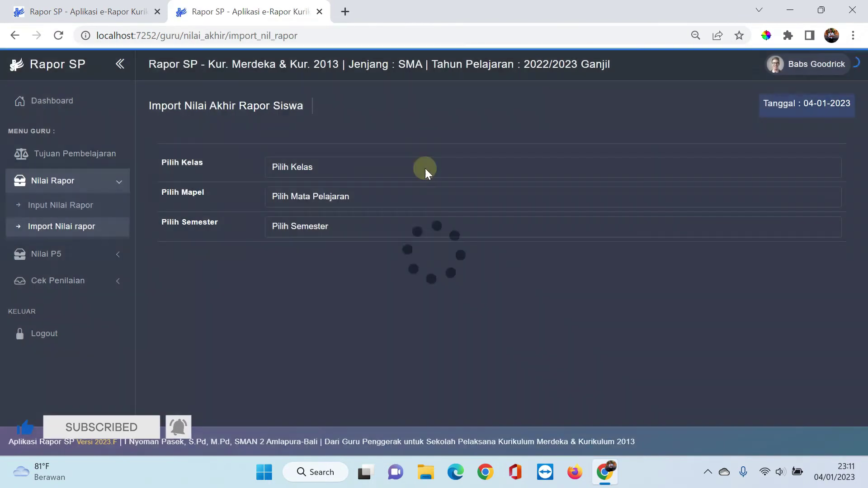
{"action": "left_click", "coordinate": [359, 167]}
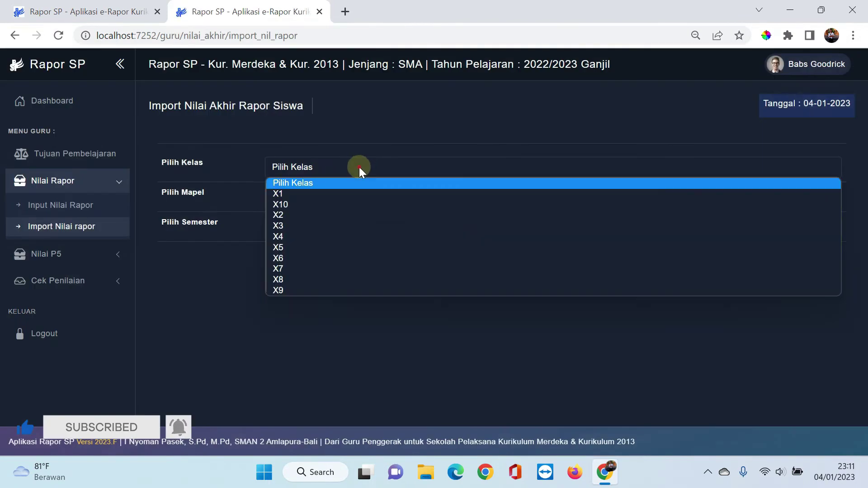
{"action": "left_click", "coordinate": [321, 214]}
{"action": "left_click", "coordinate": [320, 196]}
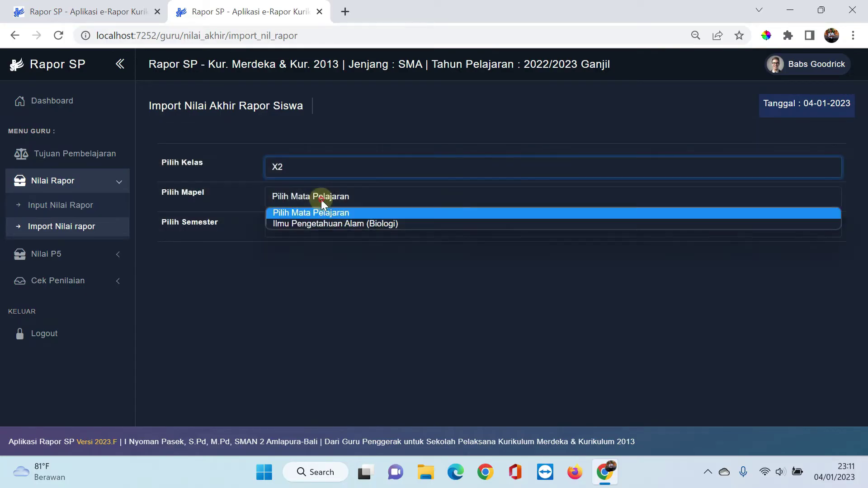
{"action": "left_click", "coordinate": [321, 224]}
{"action": "left_click", "coordinate": [318, 229]}
{"action": "left_click", "coordinate": [316, 245]}
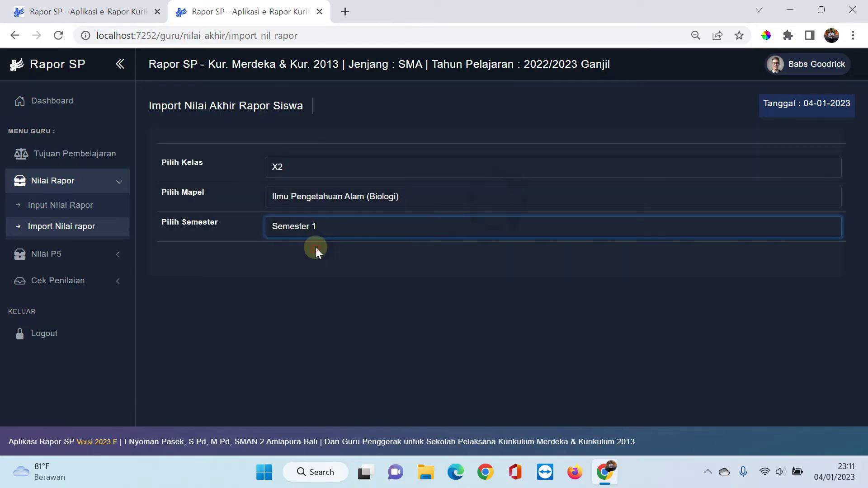
{"action": "scroll", "coordinate": [440, 225], "scroll_direction": "down", "scroll_amount": 1}
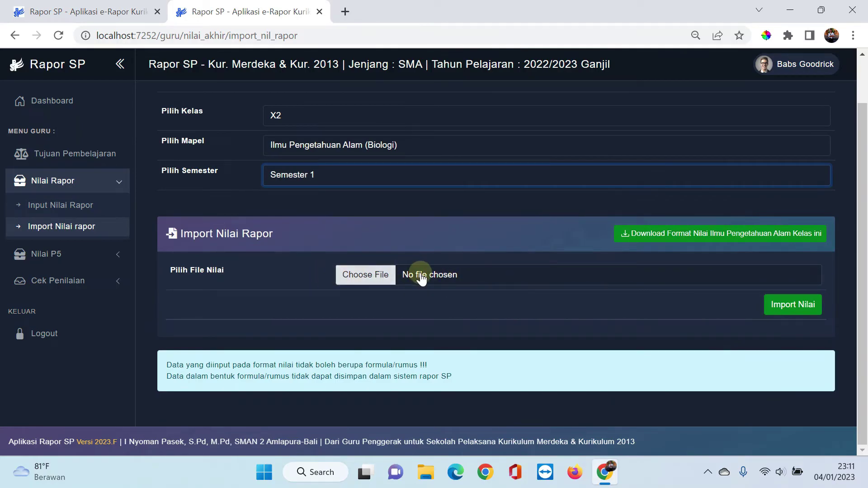
Choose NIL_RAPOR_20221_999800402_ X2 from the Desktop as the grade file, import it and check the upload message.
{"action": "left_click", "coordinate": [439, 276]}
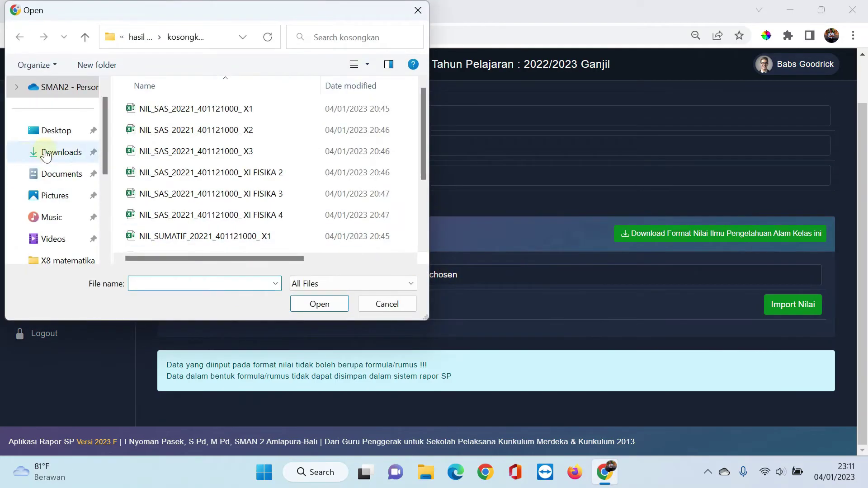
{"action": "left_click", "coordinate": [59, 132]}
{"action": "left_click", "coordinate": [218, 146]}
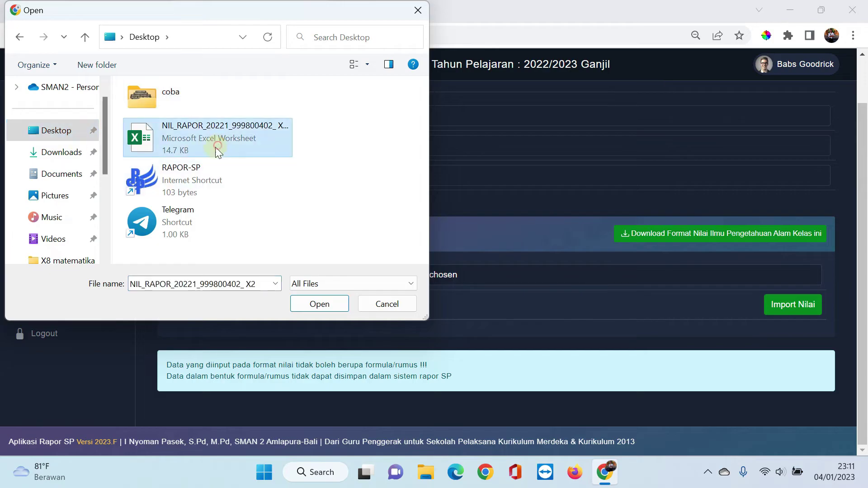
{"action": "double_click", "coordinate": [233, 142]}
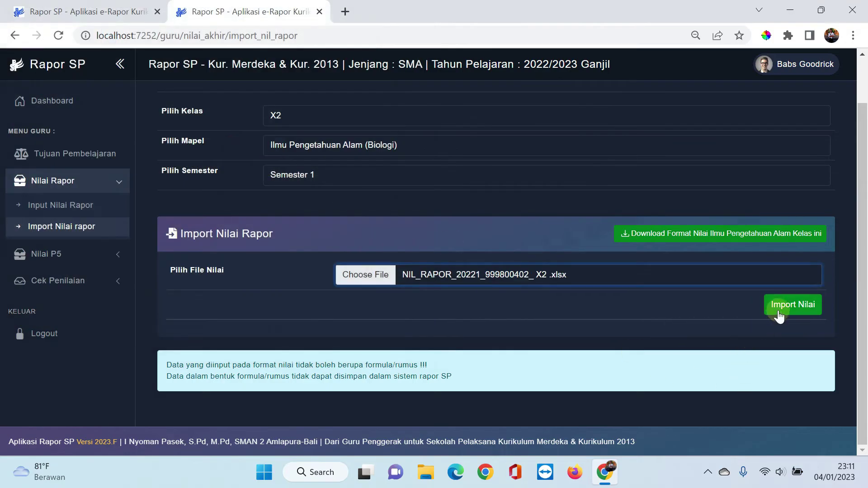
{"action": "left_click", "coordinate": [778, 312]}
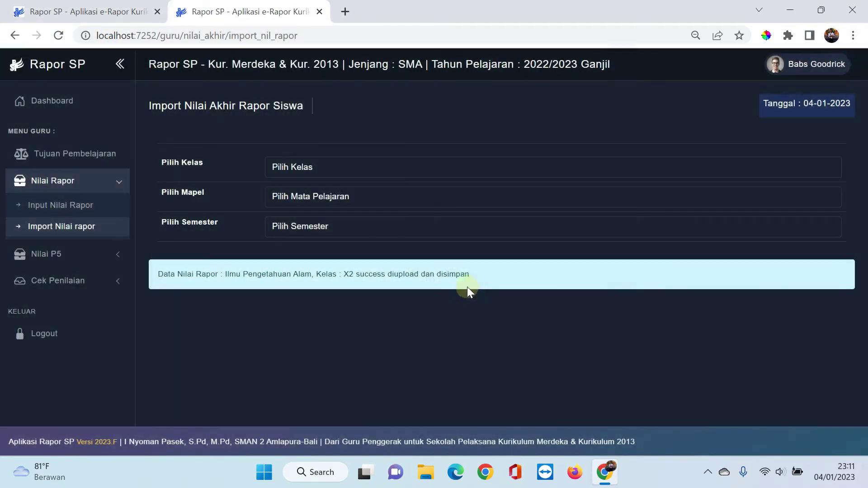
{"action": "left_click_drag", "start_coordinate": [491, 271], "coordinate": [147, 284]}
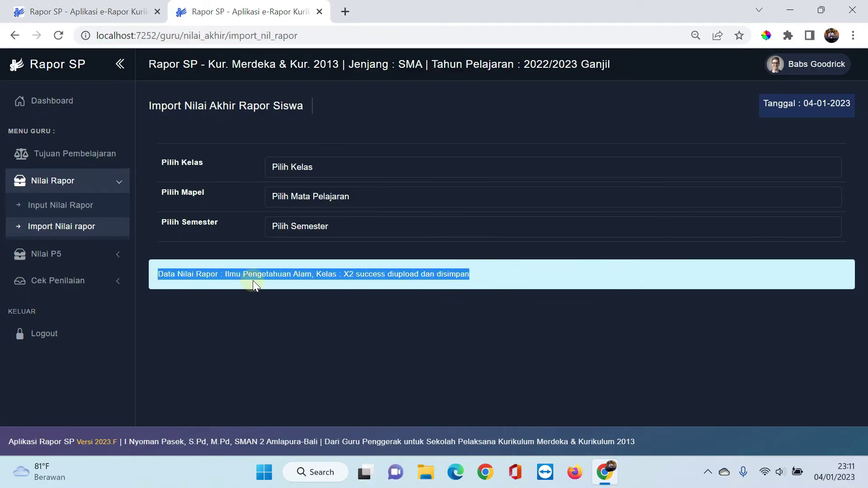
{"action": "left_click", "coordinate": [285, 271]}
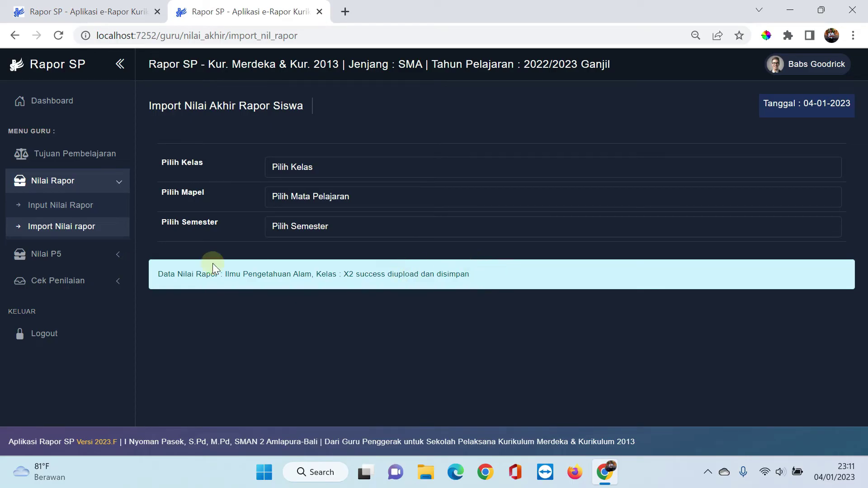
Open the report grade input page and load class X2, Ilmu Pengetahuan Alam (Biologi), Semester 1.
{"action": "left_click", "coordinate": [92, 206]}
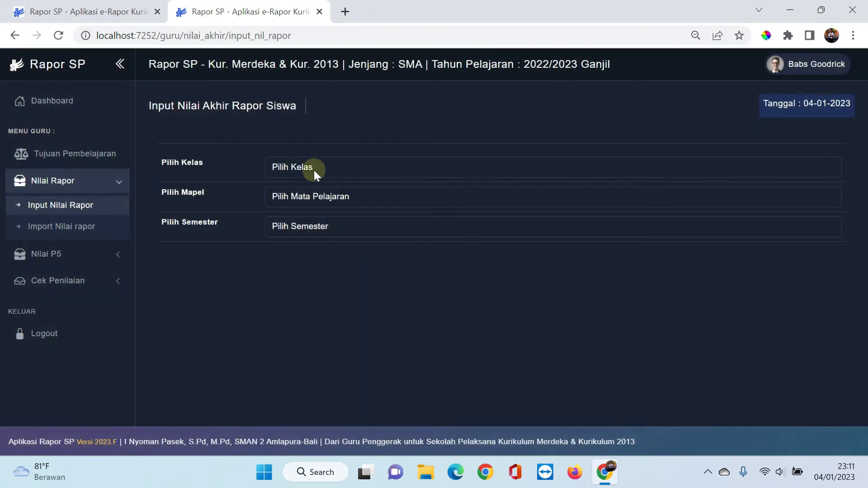
{"action": "left_click", "coordinate": [314, 169]}
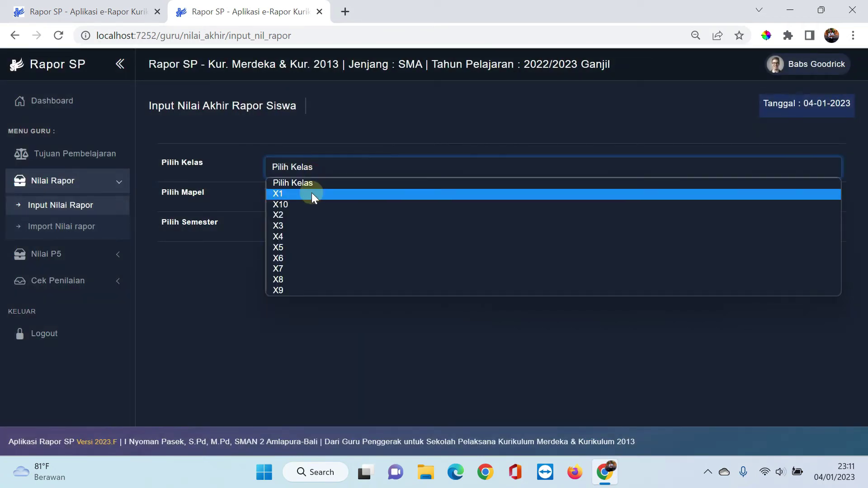
{"action": "left_click", "coordinate": [303, 215]}
{"action": "left_click", "coordinate": [302, 197]}
{"action": "left_click", "coordinate": [307, 223]}
{"action": "left_click", "coordinate": [315, 230]}
{"action": "left_click", "coordinate": [308, 256]}
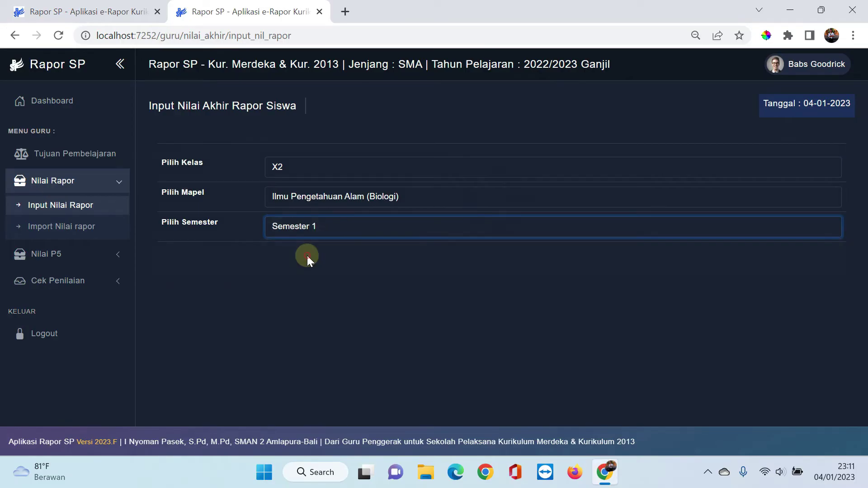
Look over the imported class X2 grades and switch the table to the editable achievement descriptions.
{"action": "scroll", "coordinate": [383, 284], "scroll_direction": "down", "scroll_amount": 3}
{"action": "scroll", "coordinate": [383, 284], "scroll_direction": "up", "scroll_amount": 2}
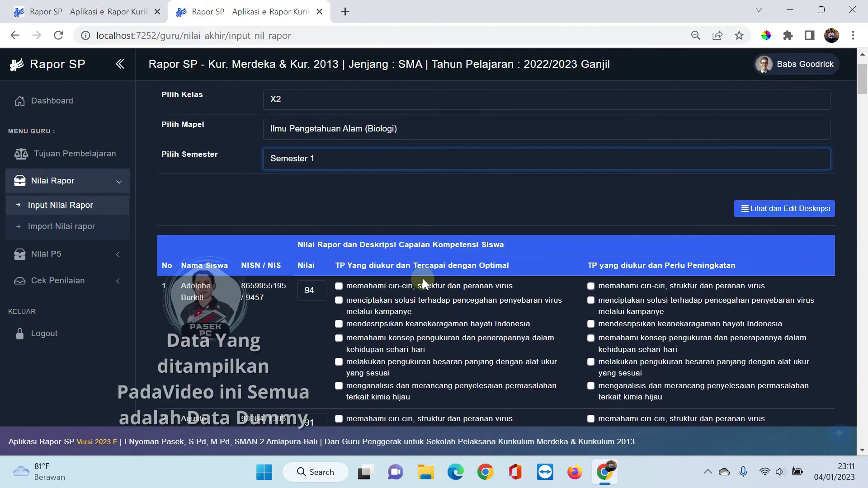
{"action": "left_click", "coordinate": [778, 213]}
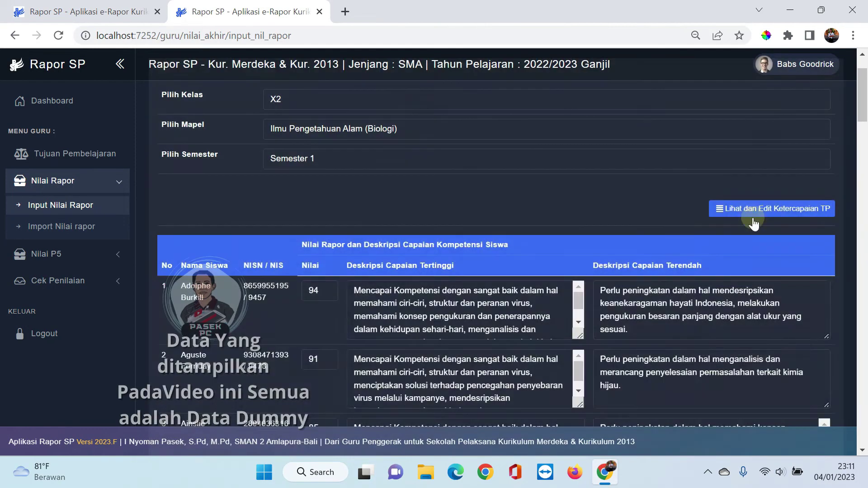
Look over the editable grades and achievement descriptions of the class X2 students.
{"action": "scroll", "coordinate": [461, 256], "scroll_direction": "down", "scroll_amount": 2}
{"action": "scroll", "coordinate": [702, 215], "scroll_direction": "down", "scroll_amount": 18}
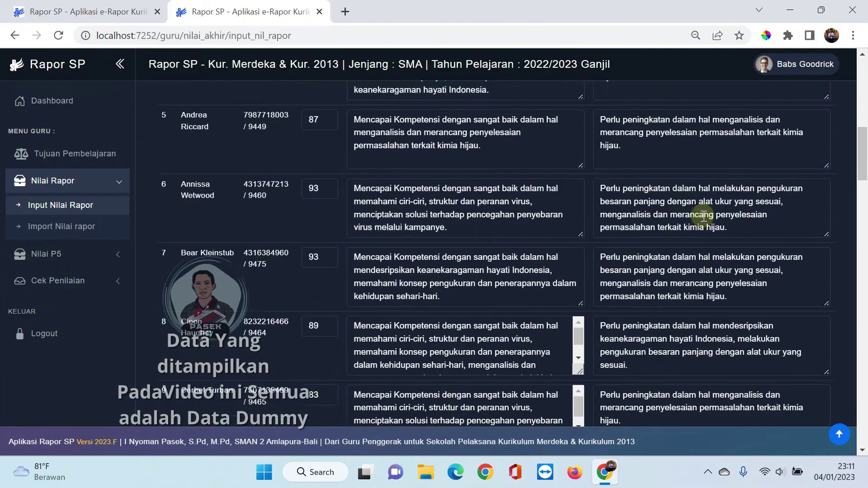
{"action": "scroll", "coordinate": [703, 215], "scroll_direction": "down", "scroll_amount": 20}
{"action": "scroll", "coordinate": [703, 215], "scroll_direction": "up", "scroll_amount": 5}
{"action": "scroll", "coordinate": [703, 215], "scroll_direction": "up", "scroll_amount": 20}
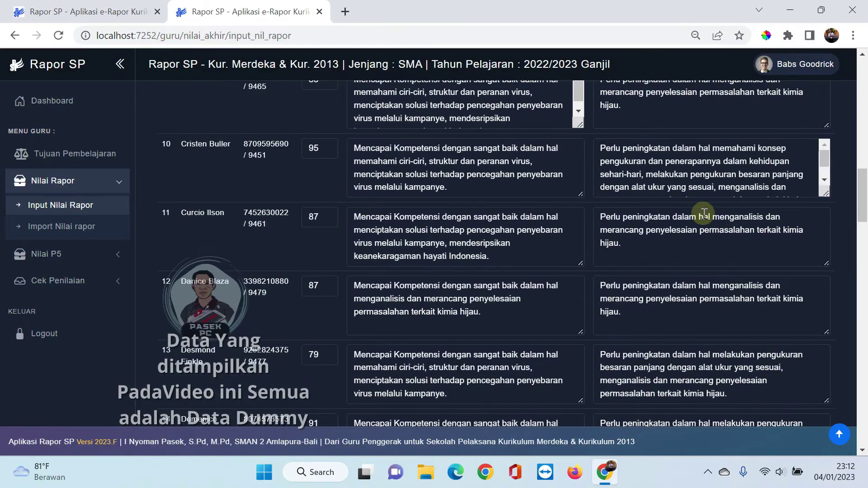
{"action": "scroll", "coordinate": [703, 213], "scroll_direction": "up", "scroll_amount": 4}
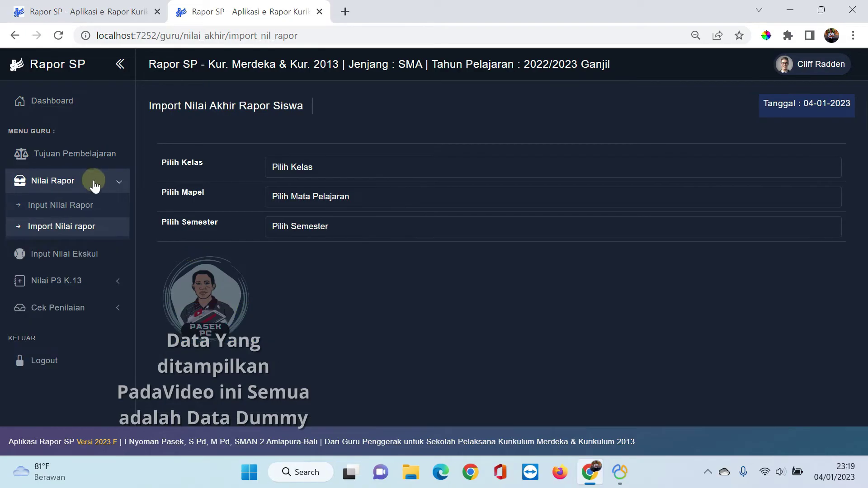
Open the P3 K.13 grade input page and load XI FISIKA 2, Semester 1, dimension Beriman, Bertakwa Kepada Tuhan Yang Maha Esa, dan Berakhlak Mulia.
{"action": "left_click", "coordinate": [92, 182]}
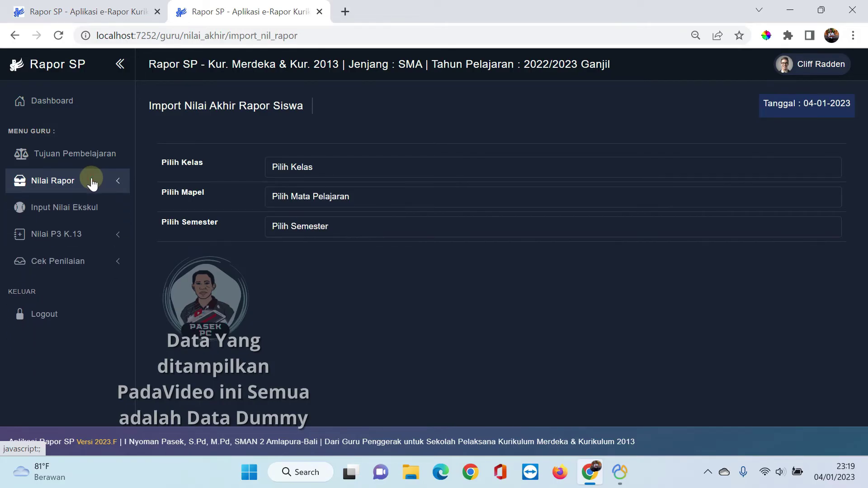
{"action": "left_click", "coordinate": [78, 242]}
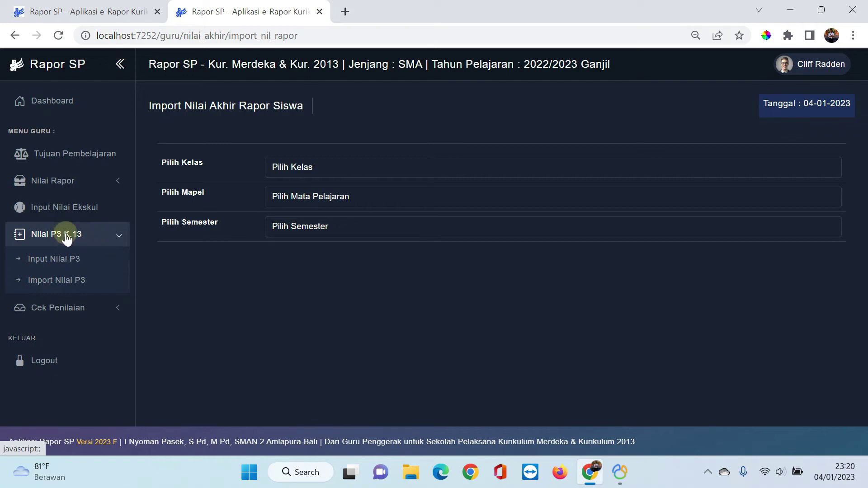
{"action": "left_click", "coordinate": [64, 261]}
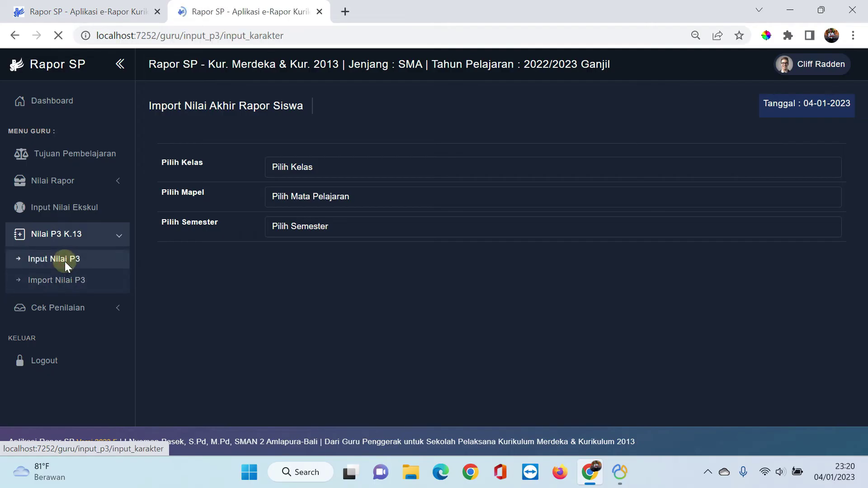
{"action": "left_click", "coordinate": [337, 170]}
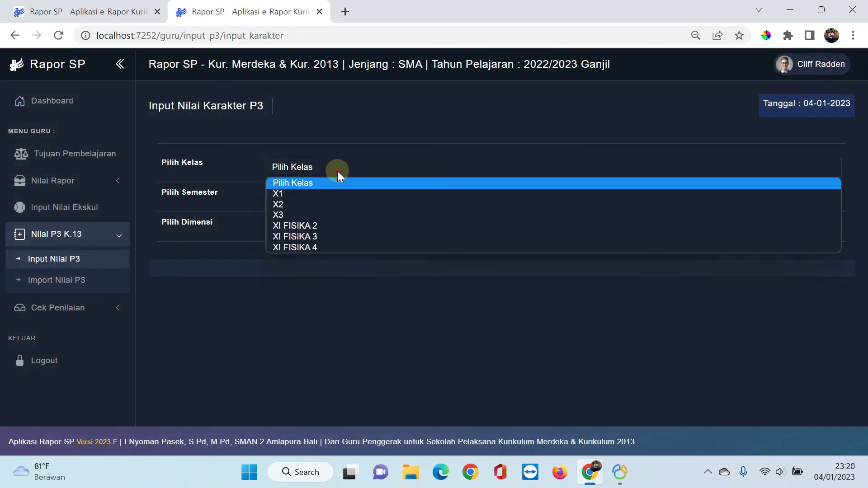
{"action": "left_click", "coordinate": [316, 229]}
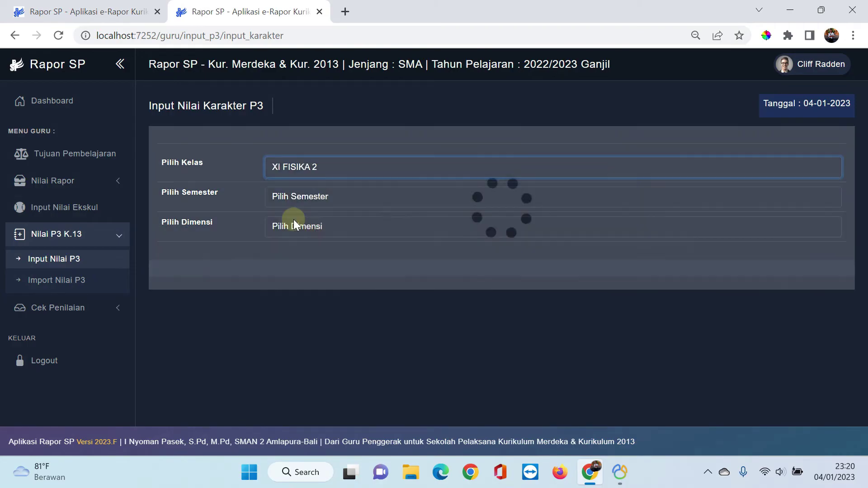
{"action": "left_click", "coordinate": [303, 198]}
{"action": "left_click", "coordinate": [297, 225]}
{"action": "left_click", "coordinate": [303, 225]}
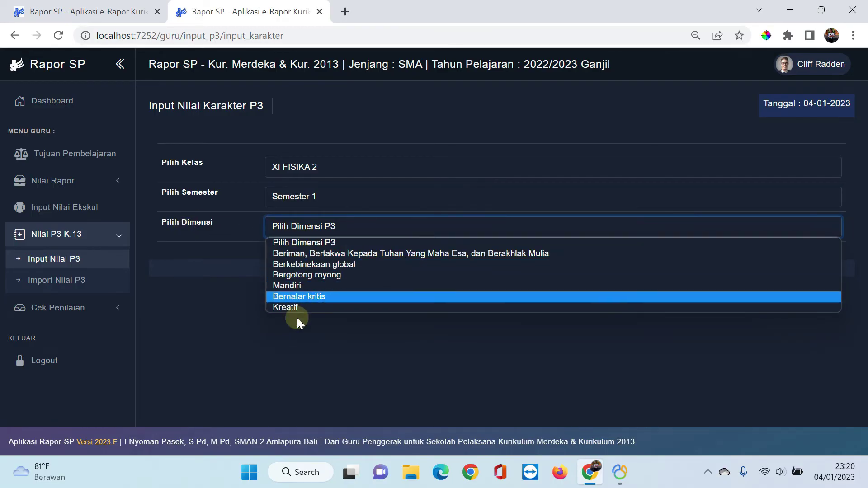
{"action": "left_click", "coordinate": [279, 257]}
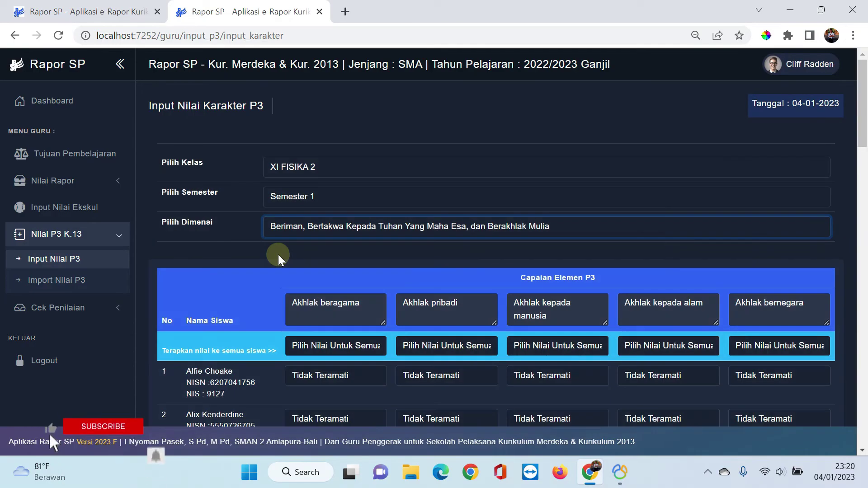
Examine the P3 grade table for XI FISIKA 2, from the element headings and apply-to-all row down through the student list.
{"action": "scroll", "coordinate": [439, 264], "scroll_direction": "down", "scroll_amount": 9}
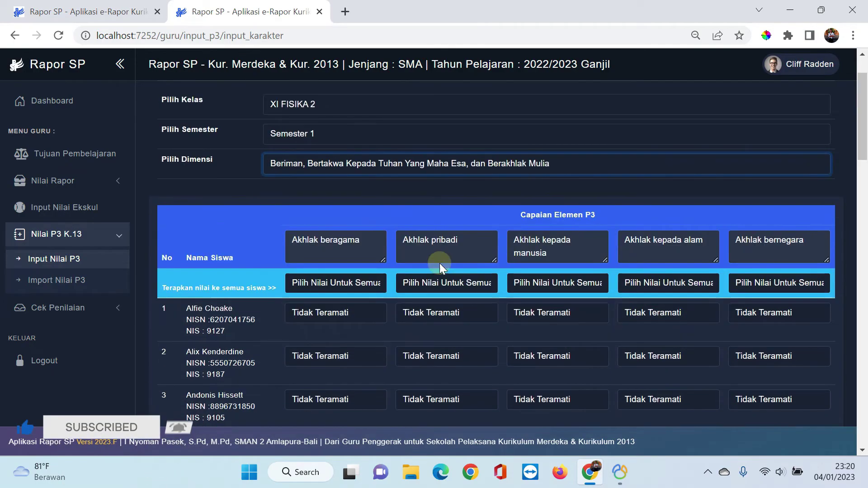
{"action": "scroll", "coordinate": [440, 263], "scroll_direction": "up", "scroll_amount": 7}
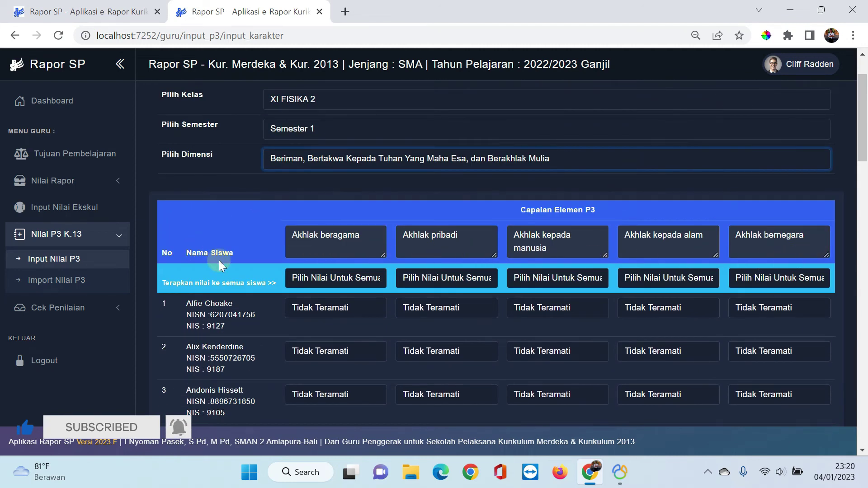
{"action": "scroll", "coordinate": [312, 271], "scroll_direction": "down", "scroll_amount": 2}
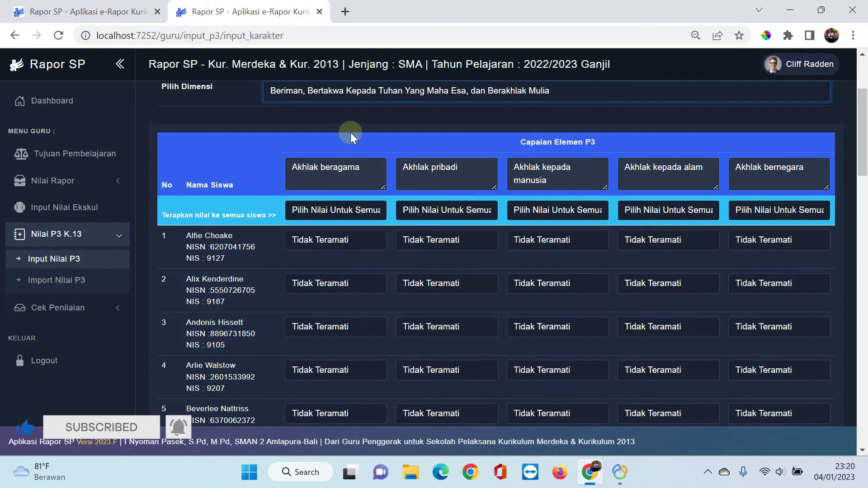
{"action": "scroll", "coordinate": [354, 375], "scroll_direction": "down", "scroll_amount": 5}
{"action": "scroll", "coordinate": [353, 375], "scroll_direction": "down", "scroll_amount": 10}
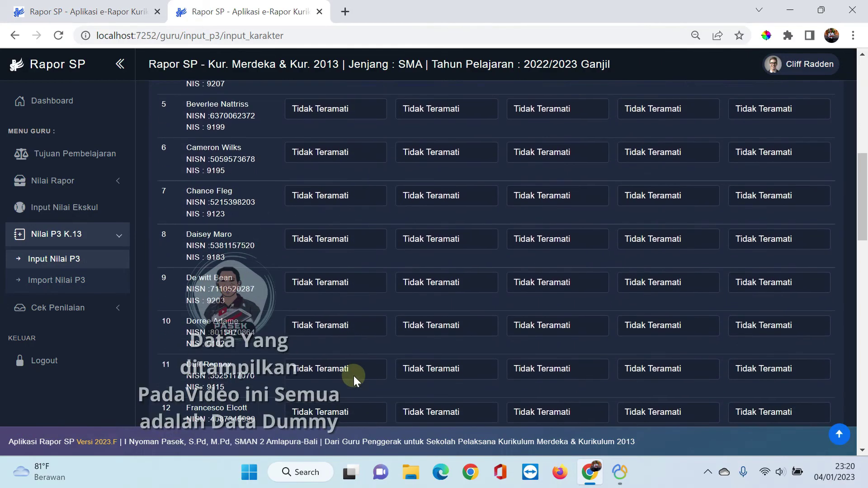
{"action": "scroll", "coordinate": [353, 376], "scroll_direction": "up", "scroll_amount": 18}
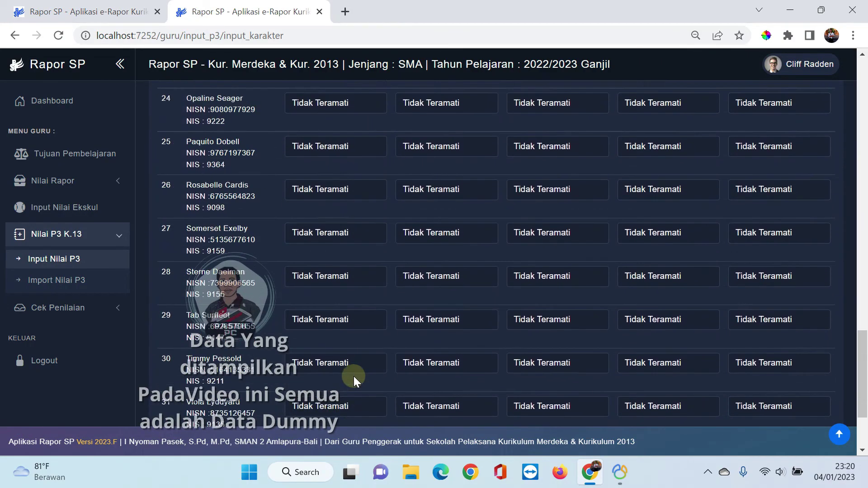
{"action": "scroll", "coordinate": [353, 373], "scroll_direction": "up", "scroll_amount": 1}
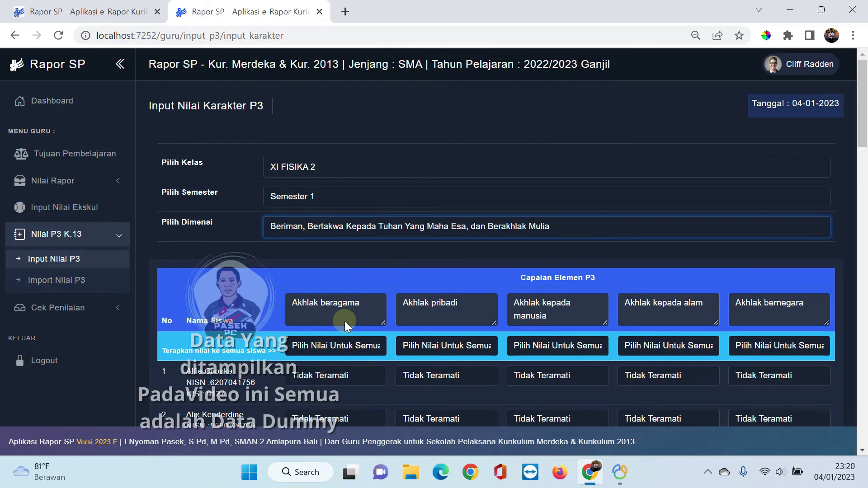
{"action": "scroll", "coordinate": [343, 312], "scroll_direction": "down", "scroll_amount": 3}
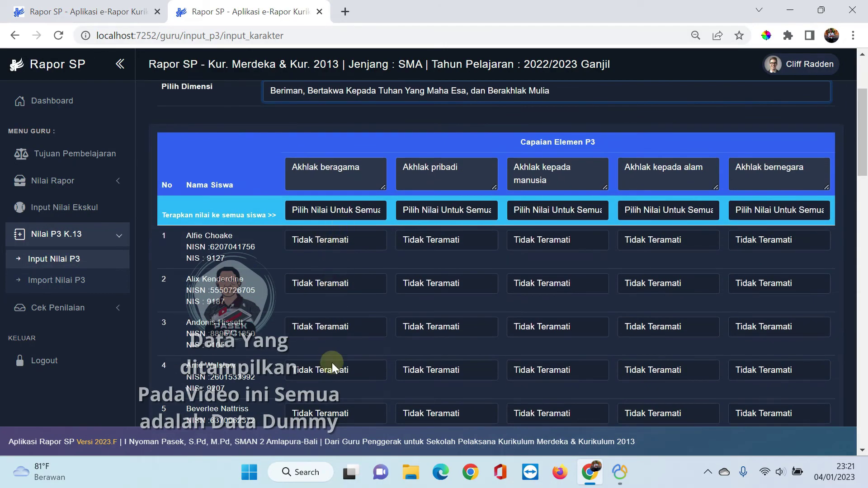
Apply Berkembang Sesuai Harapan to all students under Akhlak beragama, replace it with Sedang Berkembang and check the list.
{"action": "left_click", "coordinate": [339, 211]}
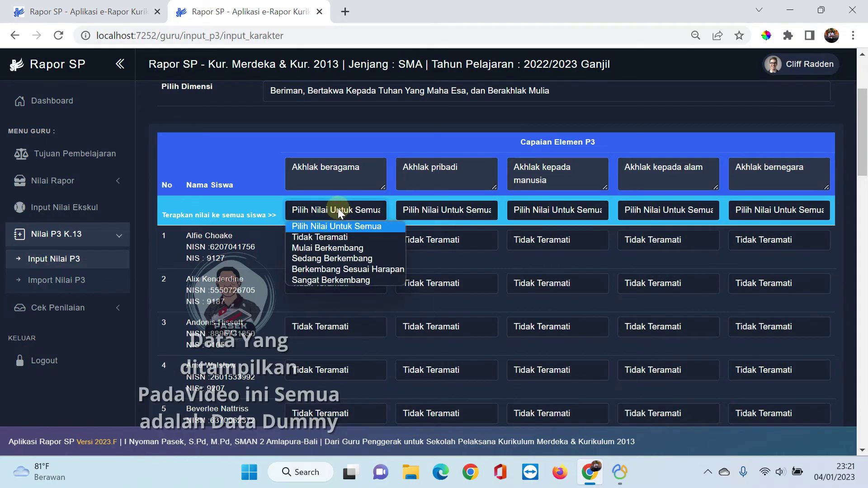
{"action": "left_click", "coordinate": [339, 269]}
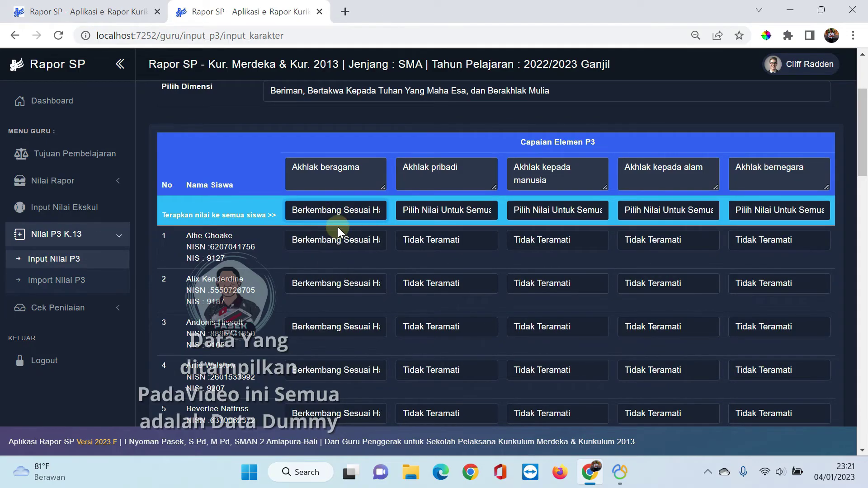
{"action": "left_click", "coordinate": [336, 210]}
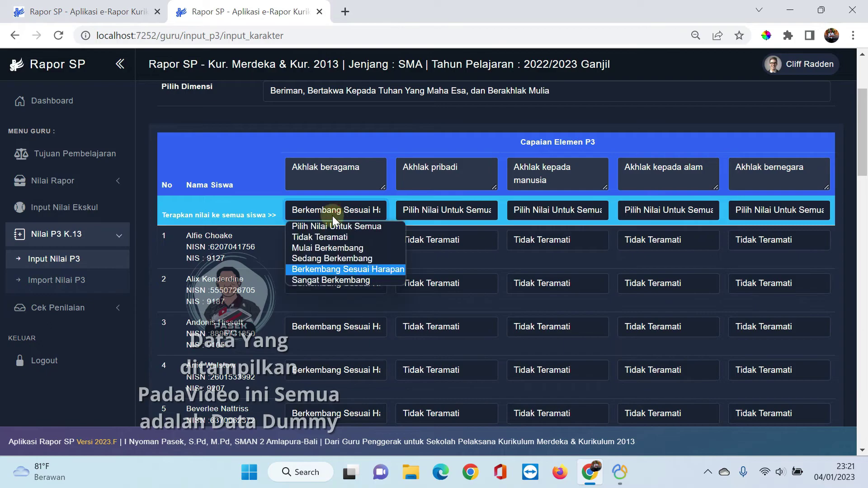
{"action": "left_click", "coordinate": [334, 257]}
{"action": "scroll", "coordinate": [333, 337], "scroll_direction": "down", "scroll_amount": 20}
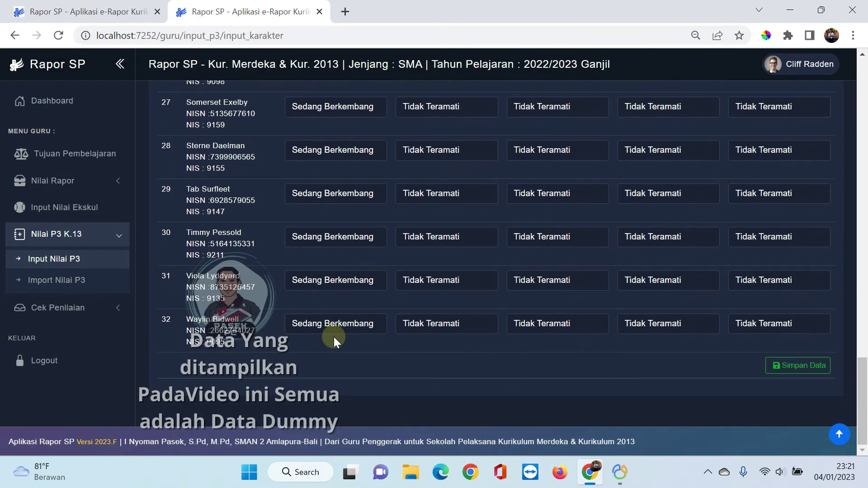
{"action": "scroll", "coordinate": [334, 336], "scroll_direction": "up", "scroll_amount": 20}
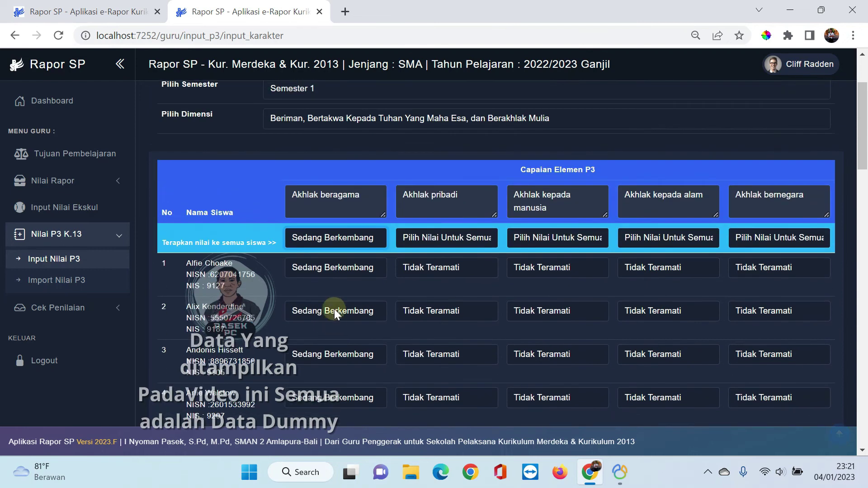
Set Akhlak beragama to Mulai Berkembang for student 1, Berkembang Sesuai Harapan for student 2 and Sangat Berkembang for student 4.
{"action": "left_click", "coordinate": [336, 267]}
{"action": "left_click", "coordinate": [335, 294]}
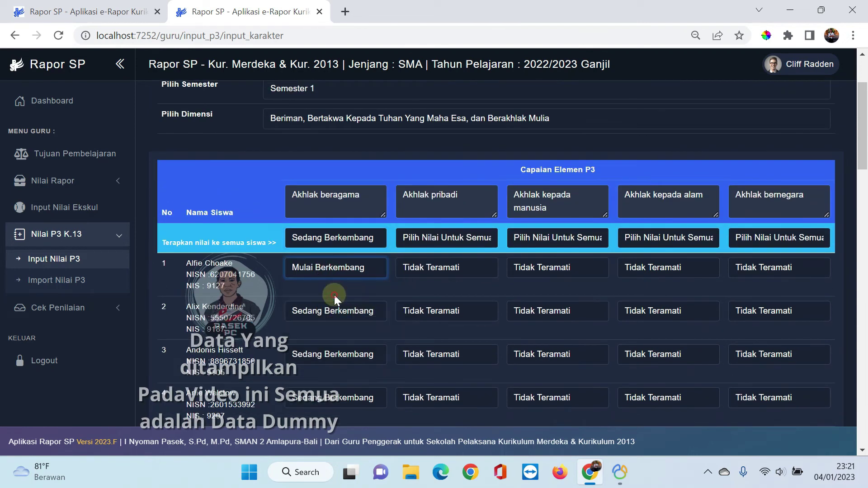
{"action": "left_click", "coordinate": [329, 320]}
{"action": "left_click", "coordinate": [334, 359]}
{"action": "scroll", "coordinate": [335, 310], "scroll_direction": "down", "scroll_amount": 3}
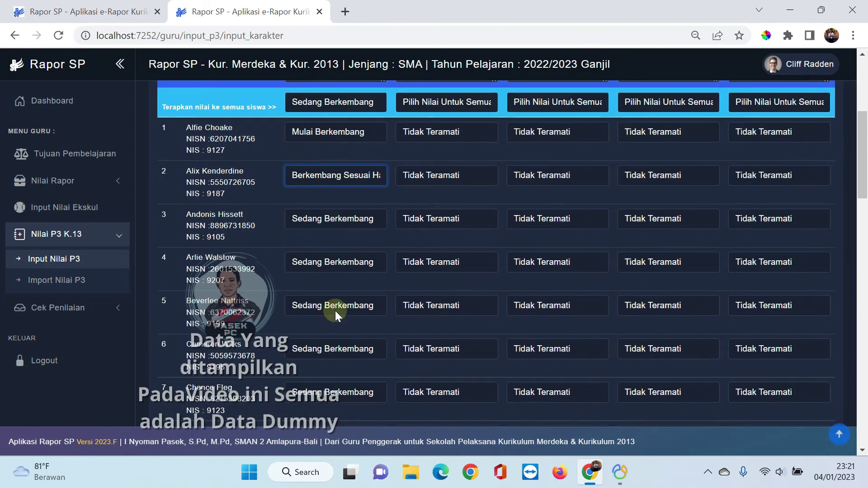
{"action": "left_click", "coordinate": [330, 264]}
{"action": "left_click", "coordinate": [330, 321]}
Open student 6's Akhlak beragama grade choices, and set student 10's grade to Berkembang Sesuai Harapan.
{"action": "left_click", "coordinate": [340, 349]}
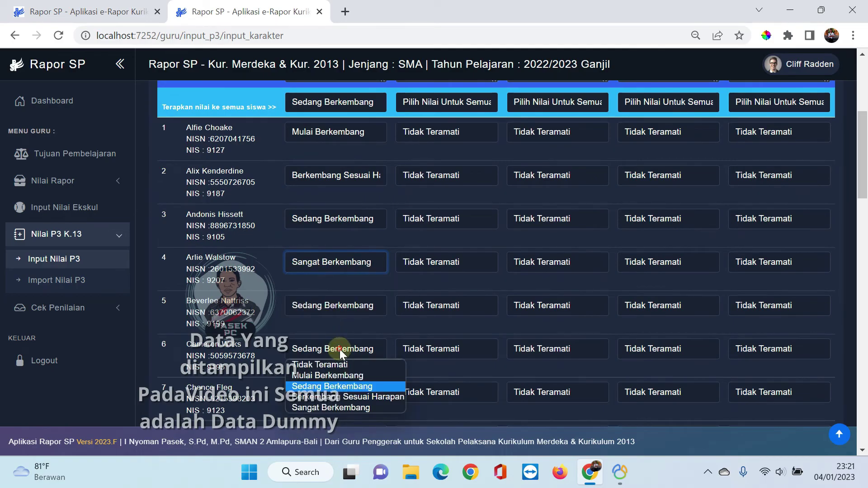
{"action": "scroll", "coordinate": [326, 346], "scroll_direction": "down", "scroll_amount": 6}
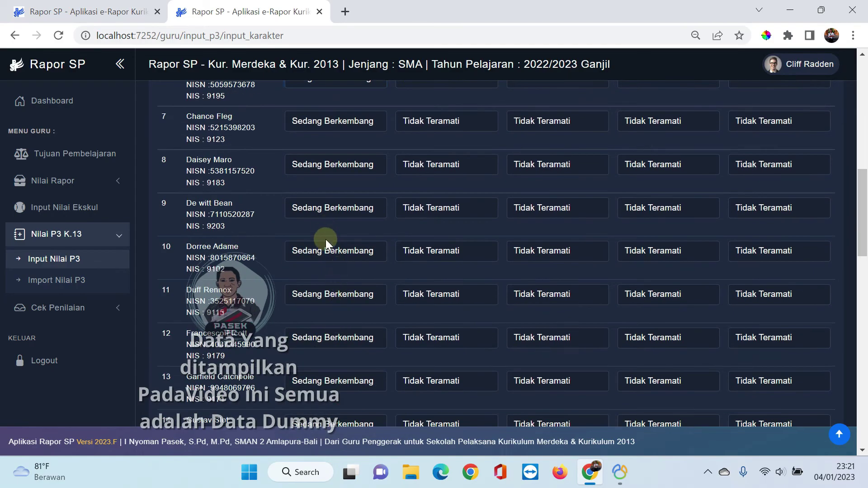
{"action": "left_click", "coordinate": [326, 244]}
{"action": "left_click", "coordinate": [349, 290]}
{"action": "left_click", "coordinate": [330, 253]}
{"action": "left_click", "coordinate": [339, 299]}
Review the Akhlak beragama grades and the other element columns across the whole student list.
{"action": "scroll", "coordinate": [474, 341], "scroll_direction": "down", "scroll_amount": 20}
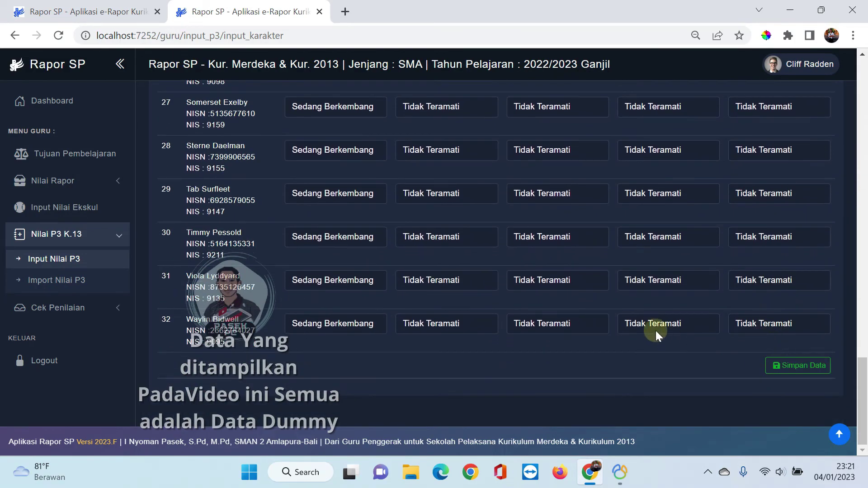
{"action": "scroll", "coordinate": [649, 329], "scroll_direction": "up", "scroll_amount": 8}
{"action": "scroll", "coordinate": [650, 329], "scroll_direction": "down", "scroll_amount": 8}
{"action": "scroll", "coordinate": [639, 322], "scroll_direction": "up", "scroll_amount": 7}
{"action": "scroll", "coordinate": [639, 322], "scroll_direction": "up", "scroll_amount": 20}
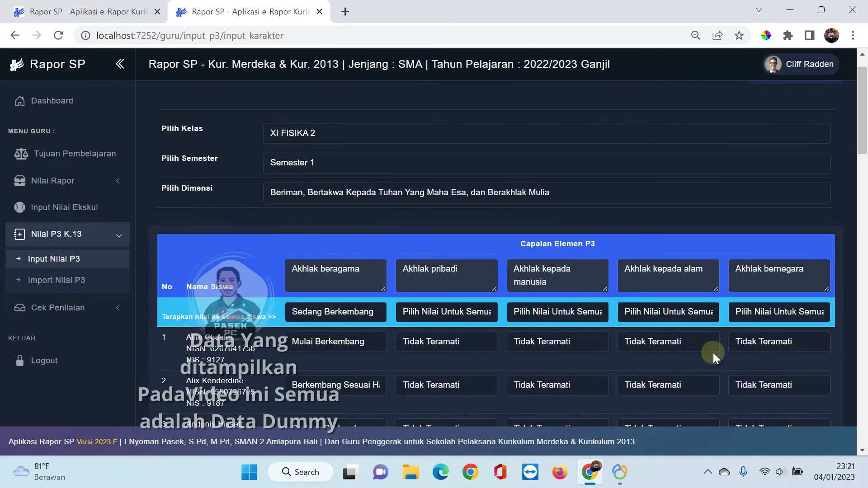
{"action": "scroll", "coordinate": [743, 353], "scroll_direction": "down", "scroll_amount": 20}
{"action": "scroll", "coordinate": [743, 367], "scroll_direction": "up", "scroll_amount": 16}
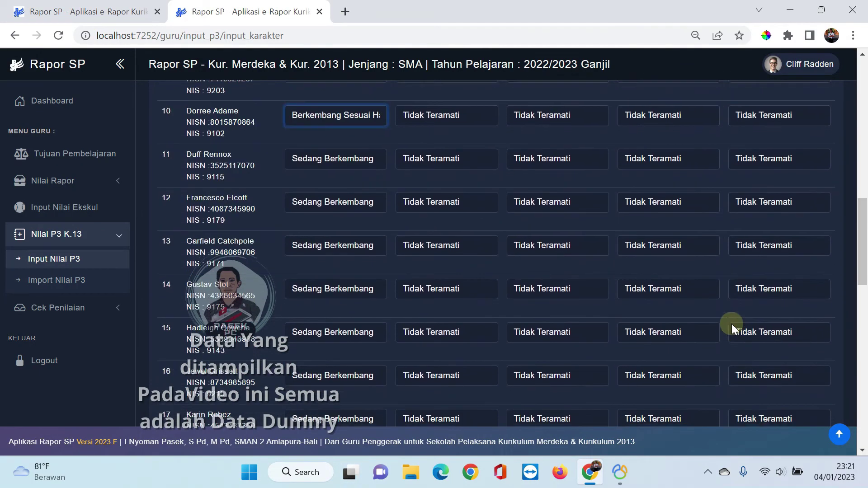
{"action": "scroll", "coordinate": [732, 324], "scroll_direction": "up", "scroll_amount": 14}
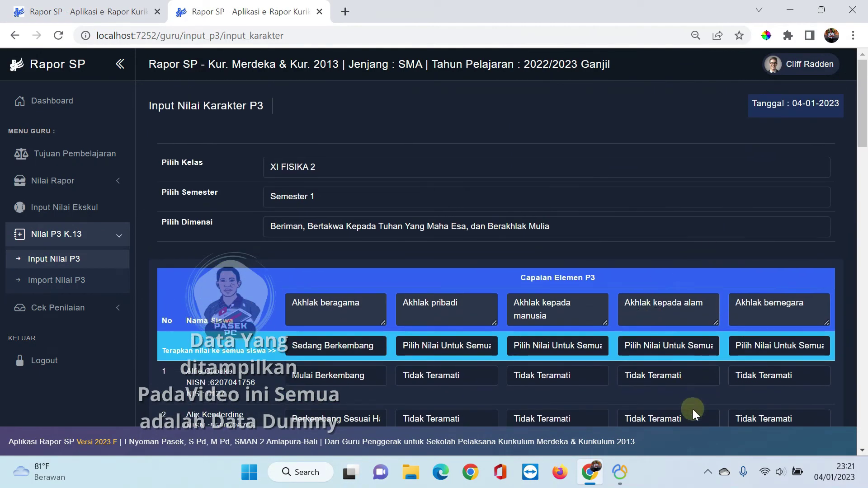
Set Akhlak kepada alam to Berkembang Sesuai Harapan for student 1 and Sangat Berkembang for student 3, and save the P3 grades.
{"action": "left_click", "coordinate": [685, 374]}
{"action": "left_click", "coordinate": [670, 428]}
{"action": "scroll", "coordinate": [710, 395], "scroll_direction": "down", "scroll_amount": 3}
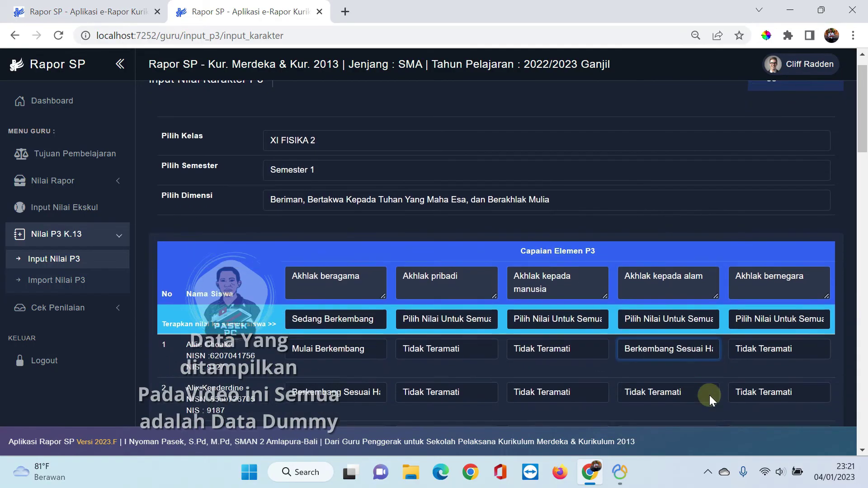
{"action": "left_click", "coordinate": [667, 327]}
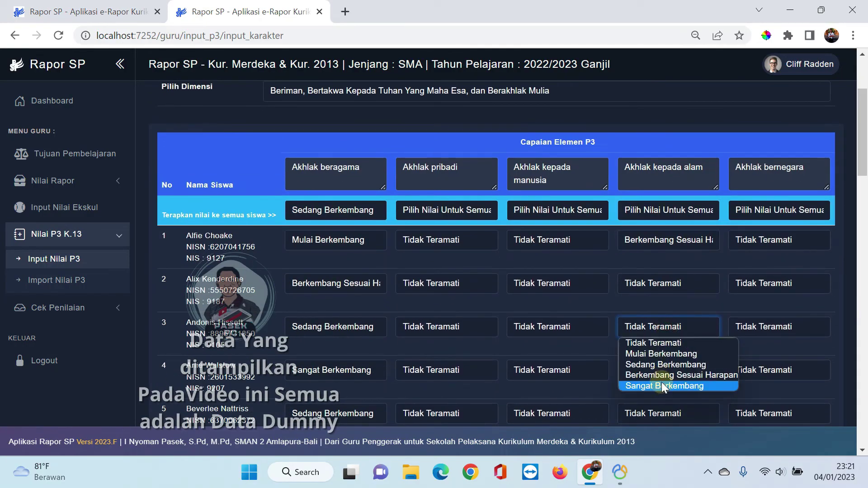
{"action": "left_click", "coordinate": [661, 385]}
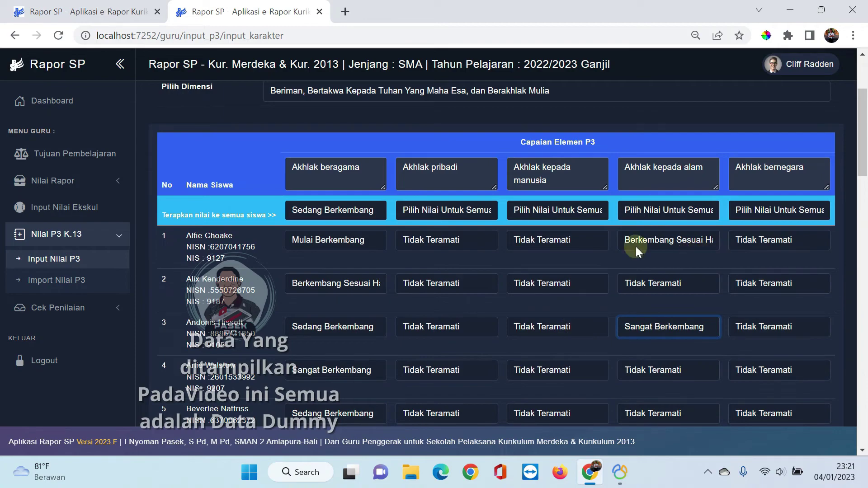
{"action": "scroll", "coordinate": [748, 332], "scroll_direction": "down", "scroll_amount": 20}
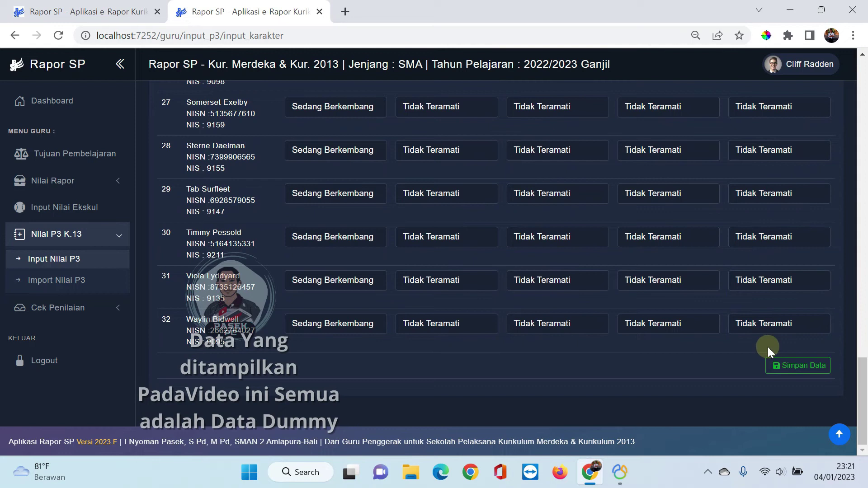
{"action": "left_click", "coordinate": [798, 367]}
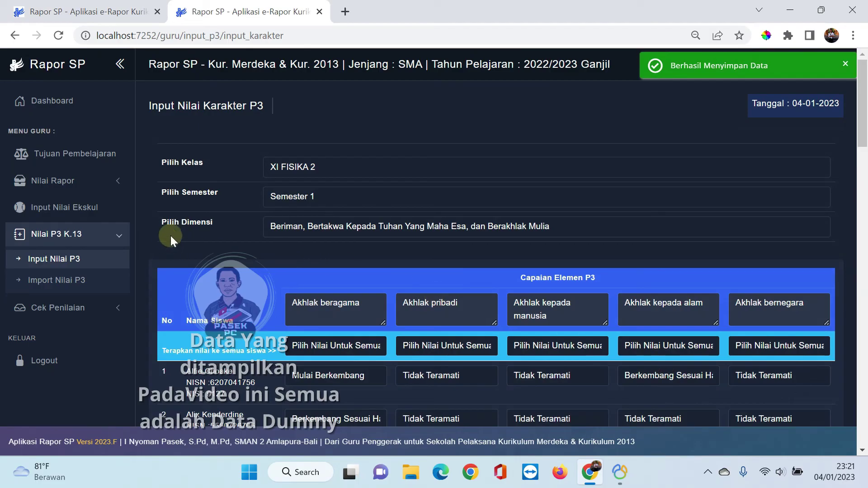
Switch to the Berkebinekaan global dimension and apply Berkembang Sesuai Harapan to all students for Berkeadilan sosial.
{"action": "left_click", "coordinate": [318, 231]}
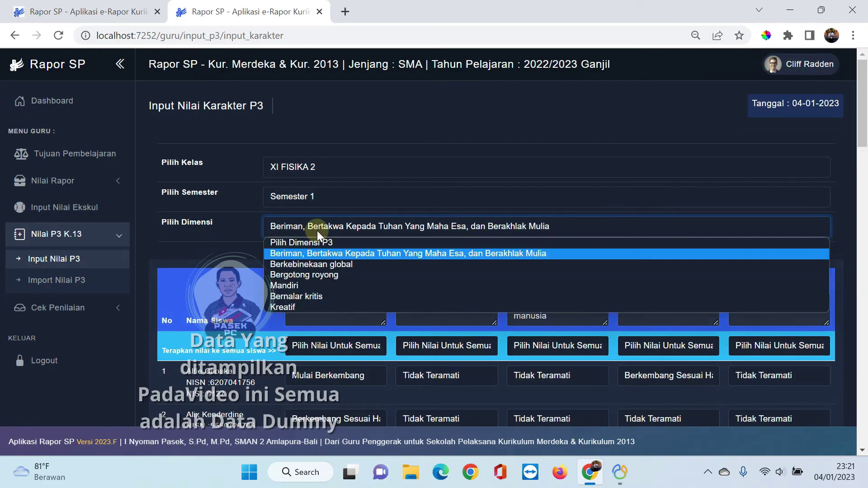
{"action": "left_click", "coordinate": [307, 265]}
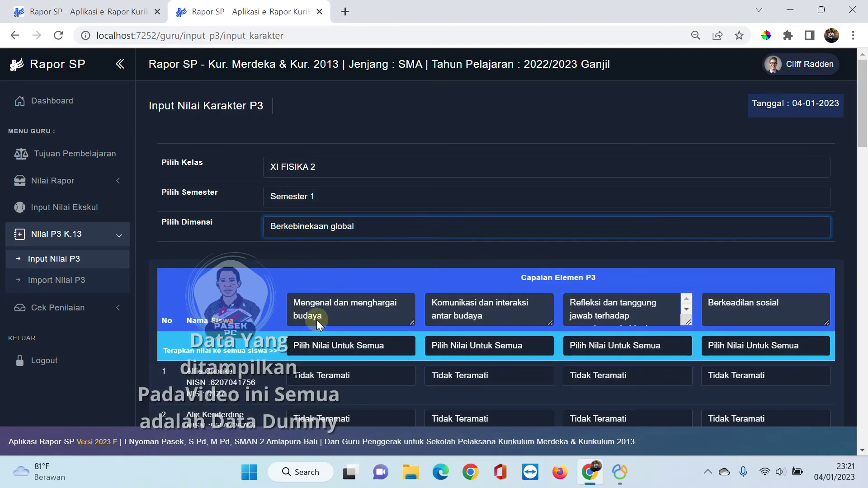
{"action": "scroll", "coordinate": [493, 329], "scroll_direction": "down", "scroll_amount": 4}
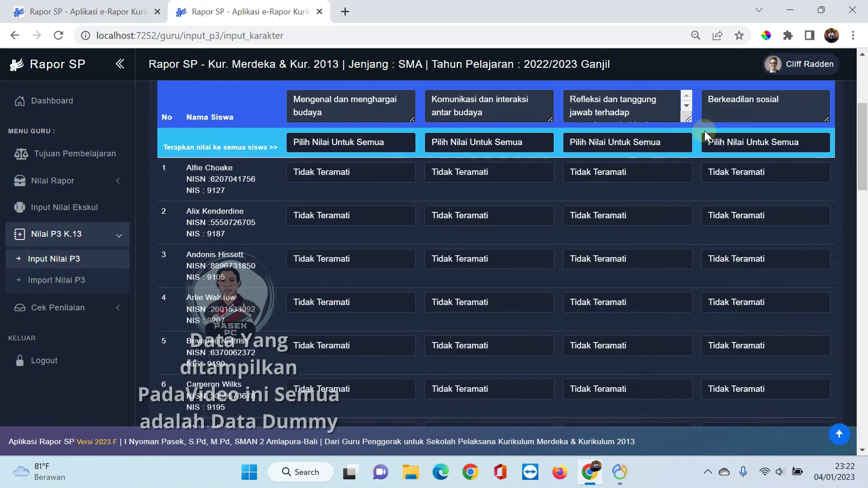
{"action": "left_click", "coordinate": [748, 138]}
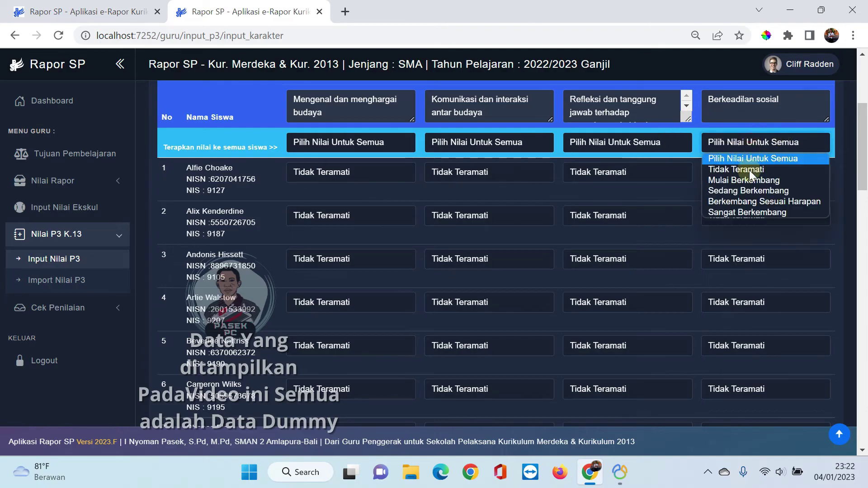
{"action": "left_click", "coordinate": [746, 138]}
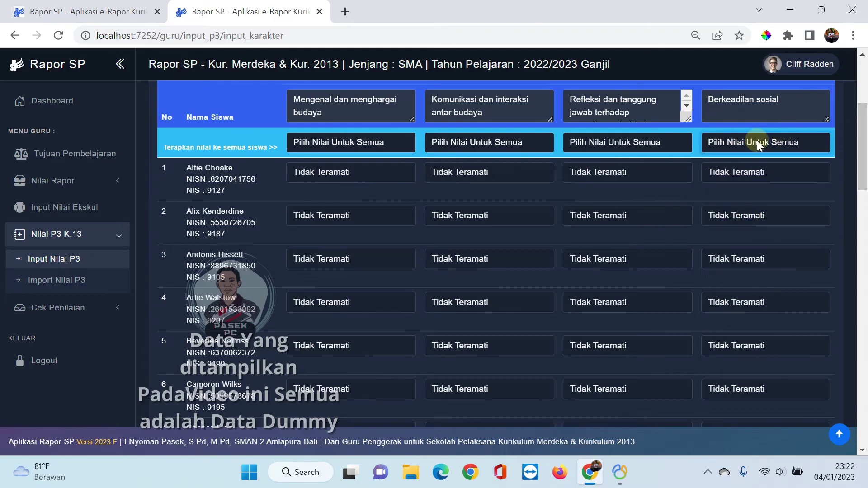
{"action": "scroll", "coordinate": [764, 148], "scroll_direction": "down", "scroll_amount": 1}
{"action": "scroll", "coordinate": [766, 190], "scroll_direction": "up", "scroll_amount": 4}
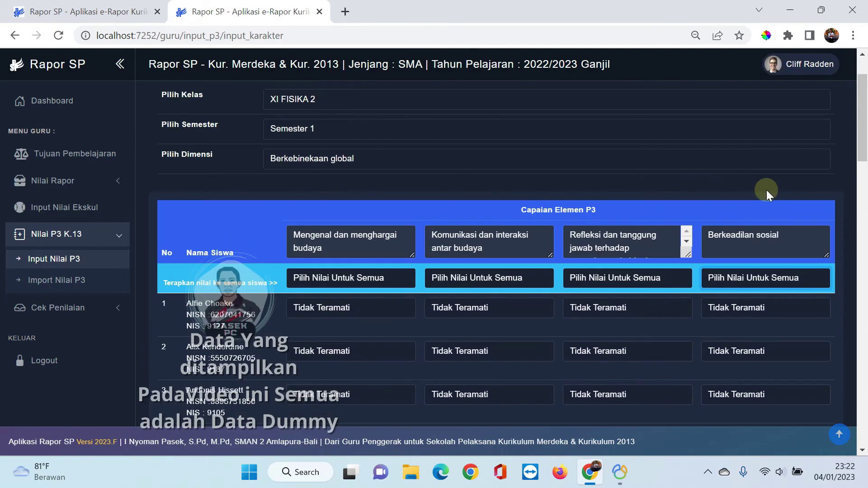
{"action": "left_click", "coordinate": [768, 278]}
{"action": "left_click", "coordinate": [782, 337]}
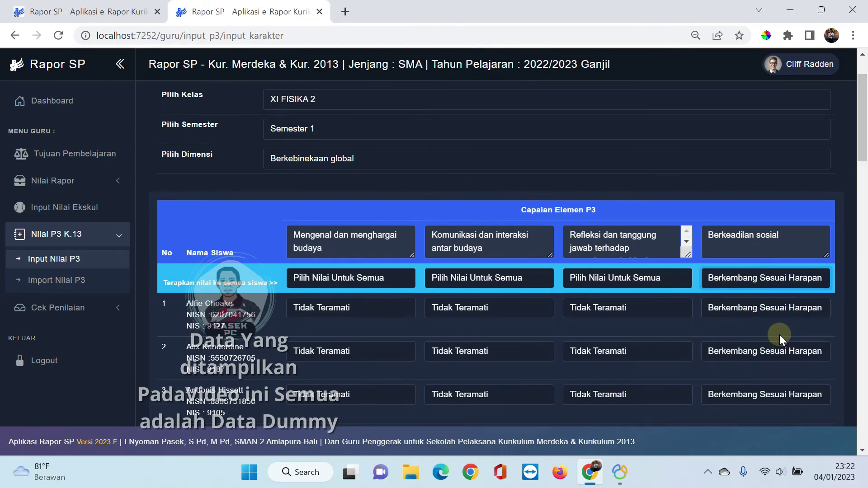
Set Berkeadilan sosial to Sedang Berkembang for student 2 and Sangat Berkembang for student 3, and choose a different grade for student 5.
{"action": "scroll", "coordinate": [781, 317], "scroll_direction": "down", "scroll_amount": 3}
{"action": "left_click", "coordinate": [766, 254]}
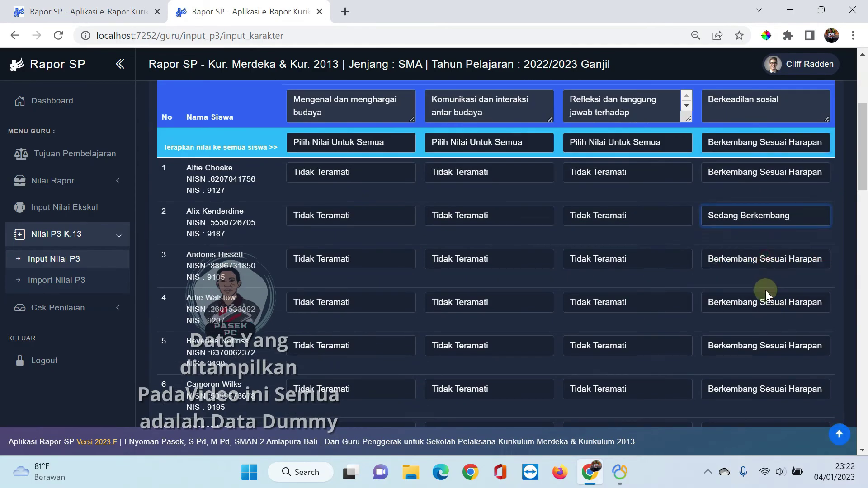
{"action": "left_click", "coordinate": [769, 263]}
{"action": "left_click", "coordinate": [763, 319]}
{"action": "left_click", "coordinate": [764, 347]}
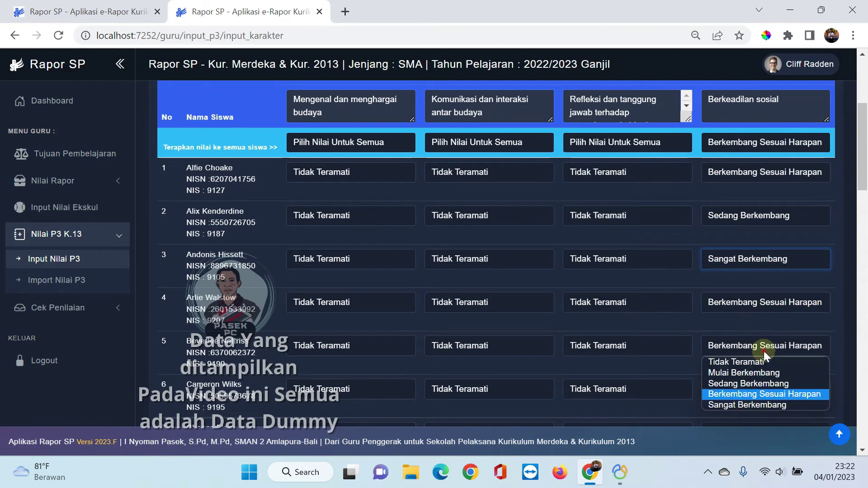
{"action": "left_click", "coordinate": [749, 378]}
Choose student 9's Berkeadilan sosial grade and save the Berkebinekaan global grades.
{"action": "scroll", "coordinate": [780, 312], "scroll_direction": "down", "scroll_amount": 7}
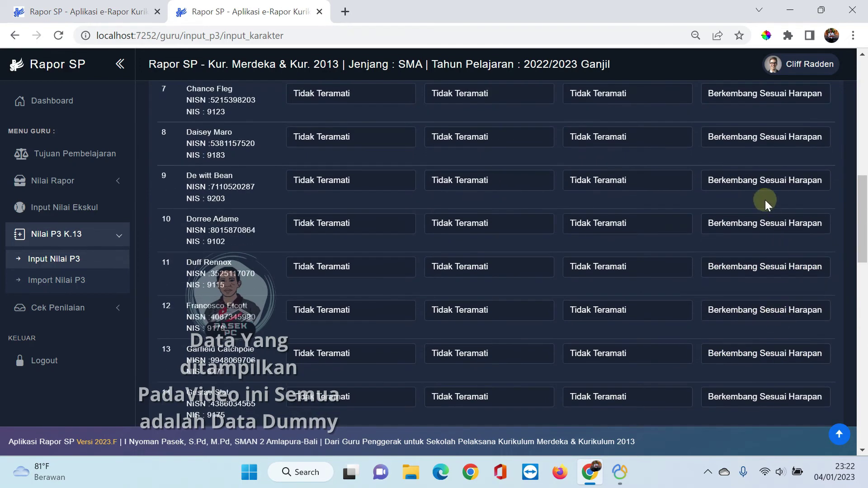
{"action": "left_click", "coordinate": [765, 183]}
{"action": "left_click", "coordinate": [757, 233]}
{"action": "scroll", "coordinate": [791, 312], "scroll_direction": "down", "scroll_amount": 18}
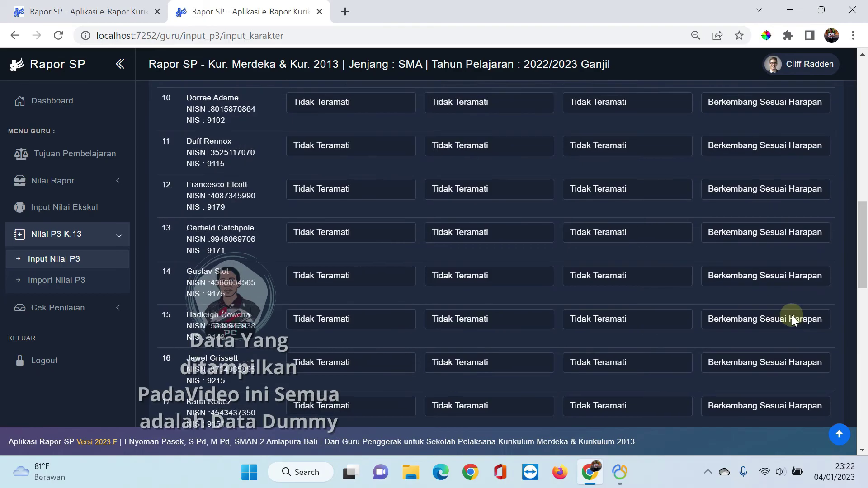
{"action": "left_click", "coordinate": [807, 364]}
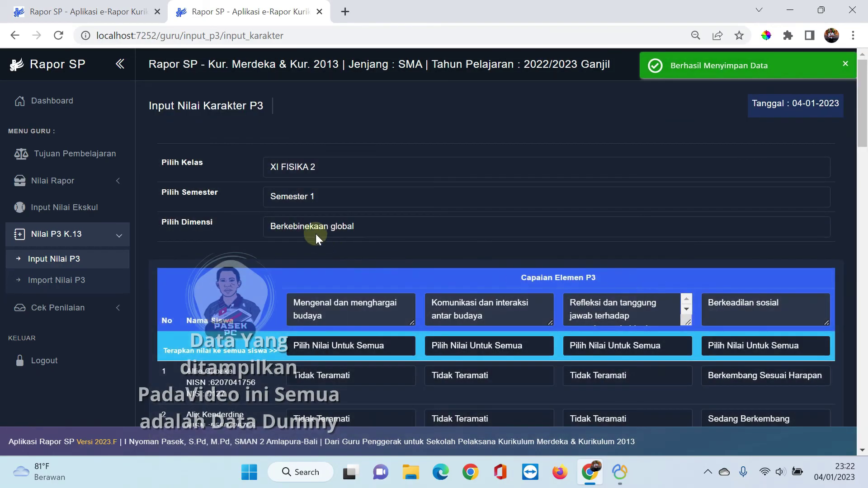
Load the Bergotong royong dimension and examine its Kolaborasi, Kepedulian and Berbagi columns across the student list.
{"action": "left_click", "coordinate": [316, 231]}
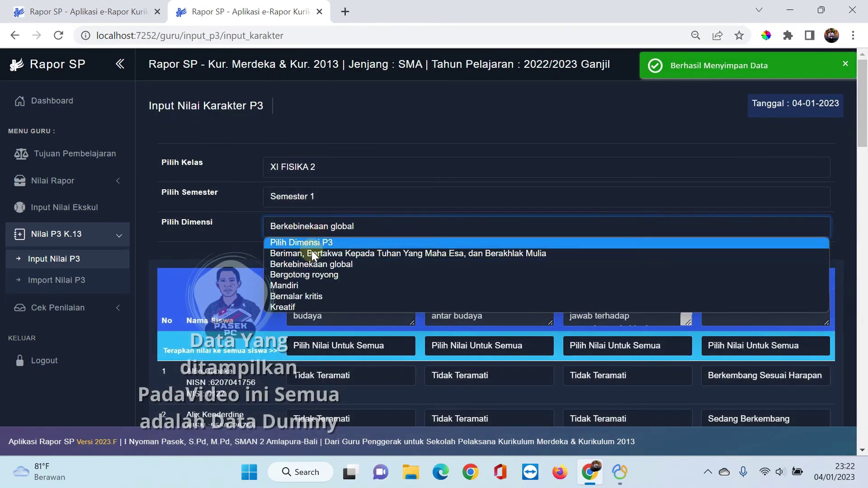
{"action": "left_click", "coordinate": [306, 274]}
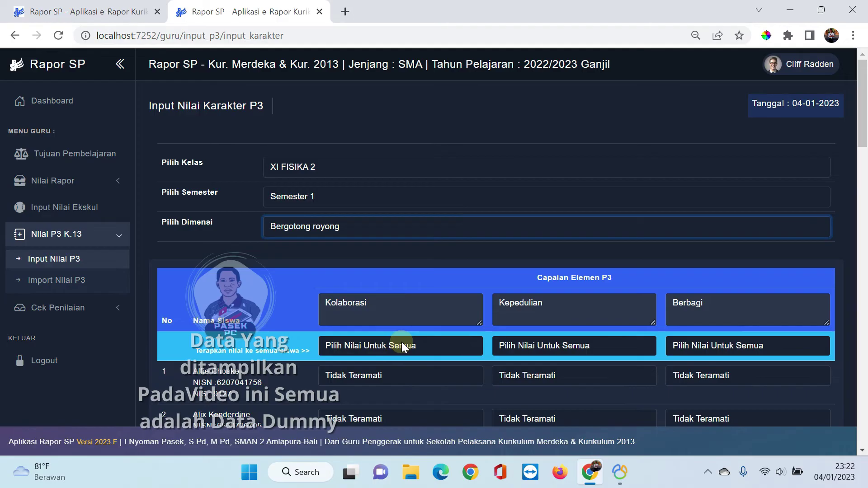
{"action": "scroll", "coordinate": [457, 334], "scroll_direction": "down", "scroll_amount": 1}
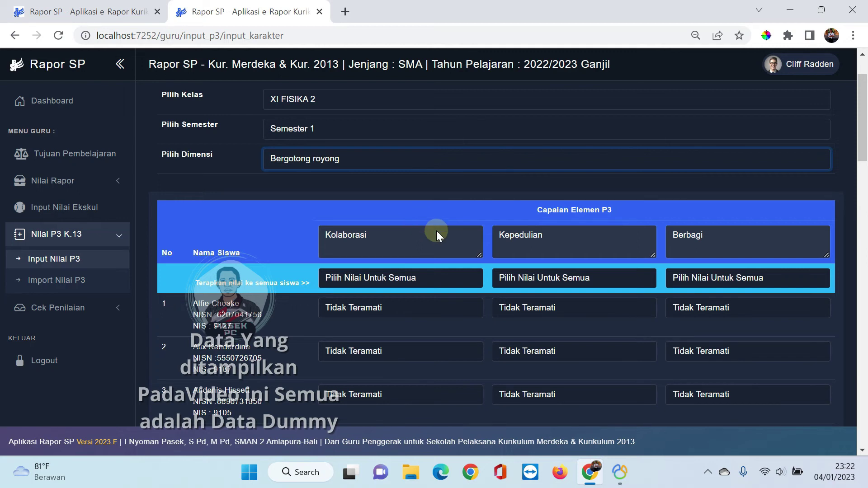
{"action": "scroll", "coordinate": [436, 231], "scroll_direction": "down", "scroll_amount": 6}
{"action": "scroll", "coordinate": [408, 264], "scroll_direction": "up", "scroll_amount": 3}
{"action": "scroll", "coordinate": [375, 227], "scroll_direction": "up", "scroll_amount": 5}
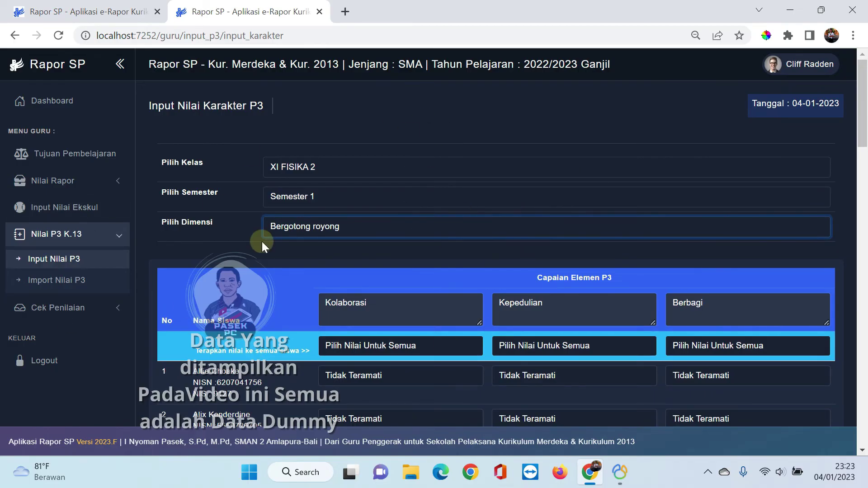
{"action": "scroll", "coordinate": [573, 351], "scroll_direction": "down", "scroll_amount": 2}
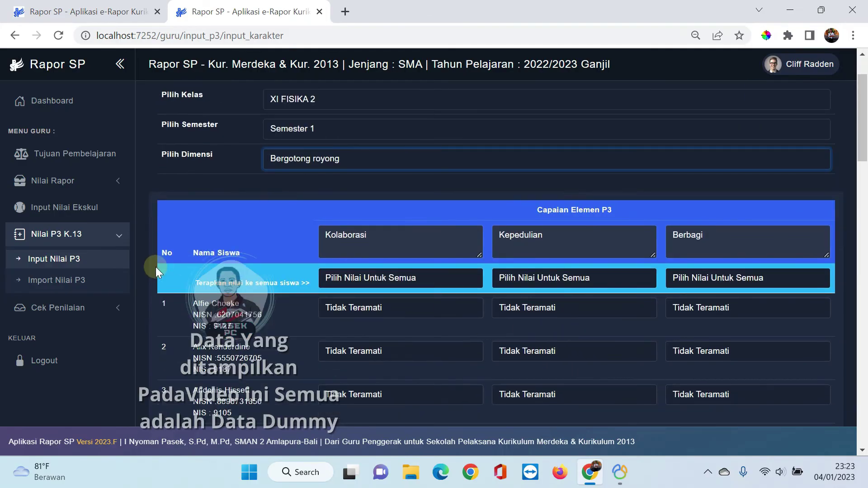
Open the P3 grade import page and choose class XI FISIKA 3 and Semester 1.
{"action": "left_click", "coordinate": [72, 285]}
{"action": "left_click", "coordinate": [318, 168]}
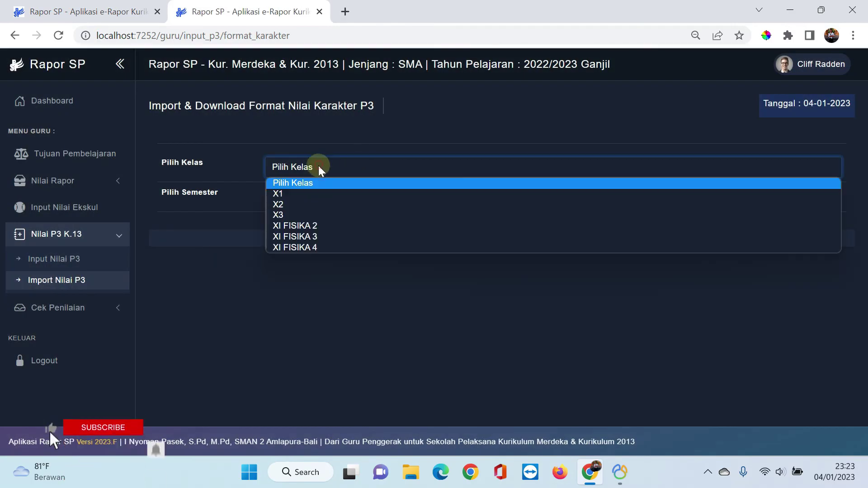
{"action": "left_click", "coordinate": [303, 236]}
{"action": "left_click", "coordinate": [310, 195]}
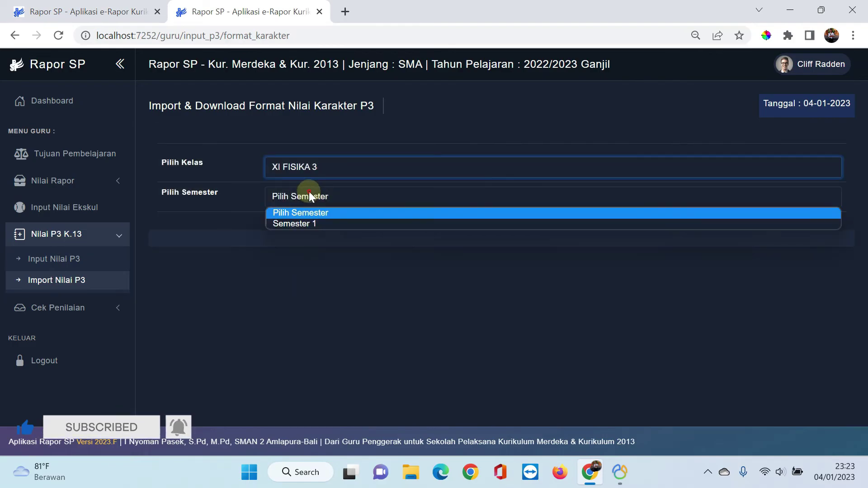
{"action": "left_click", "coordinate": [294, 224]}
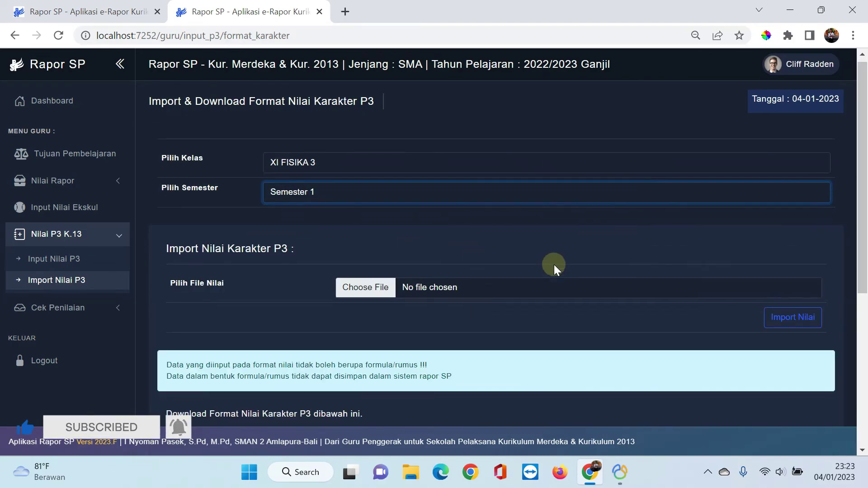
Download the format for the Beriman, Bertakwa Kepada Tuhan Yang Maha Esa, dan Berakhlak Mulia dimension into a new folder on the Desktop.
{"action": "scroll", "coordinate": [554, 264], "scroll_direction": "down", "scroll_amount": 6}
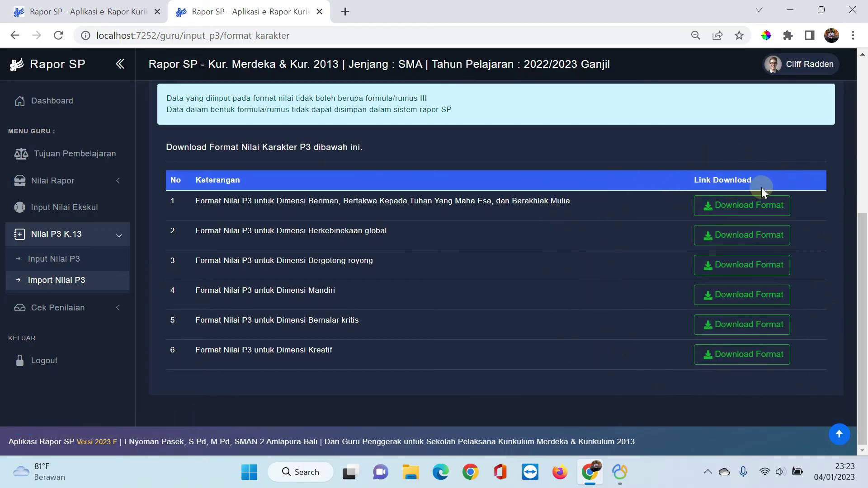
{"action": "left_click", "coordinate": [723, 204]}
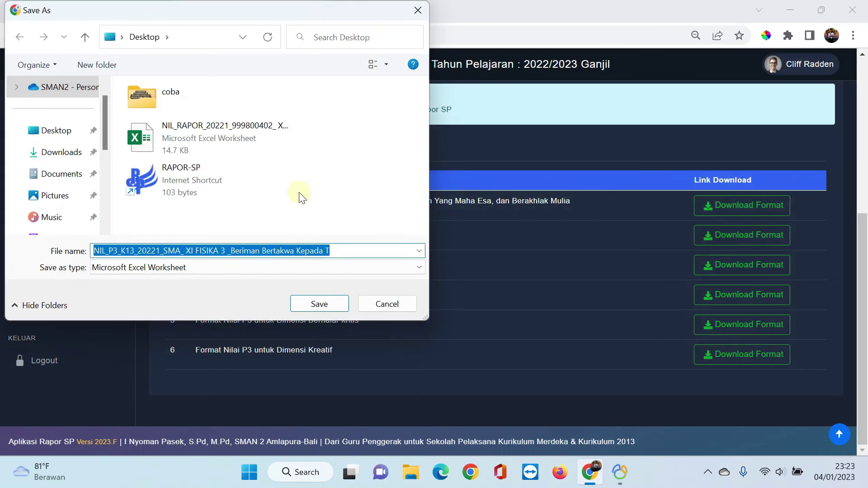
{"action": "left_click", "coordinate": [97, 66]}
{"action": "left_click", "coordinate": [333, 209]}
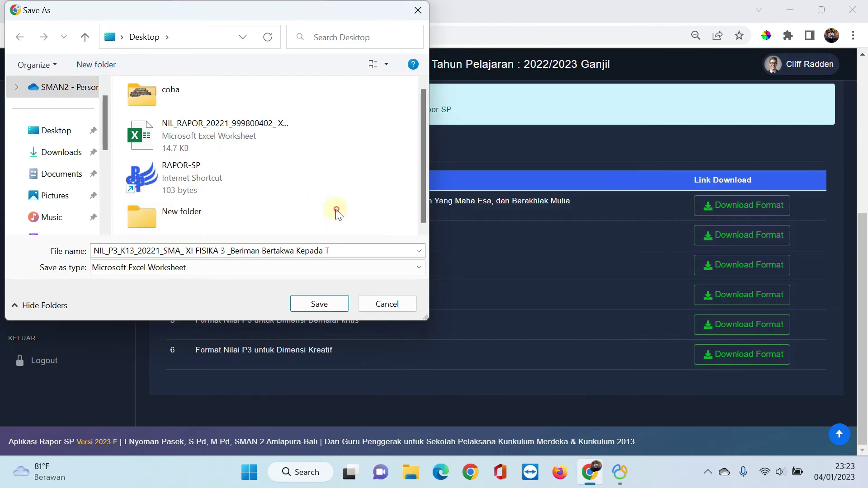
{"action": "double_click", "coordinate": [216, 217]}
{"action": "left_click", "coordinate": [308, 302]}
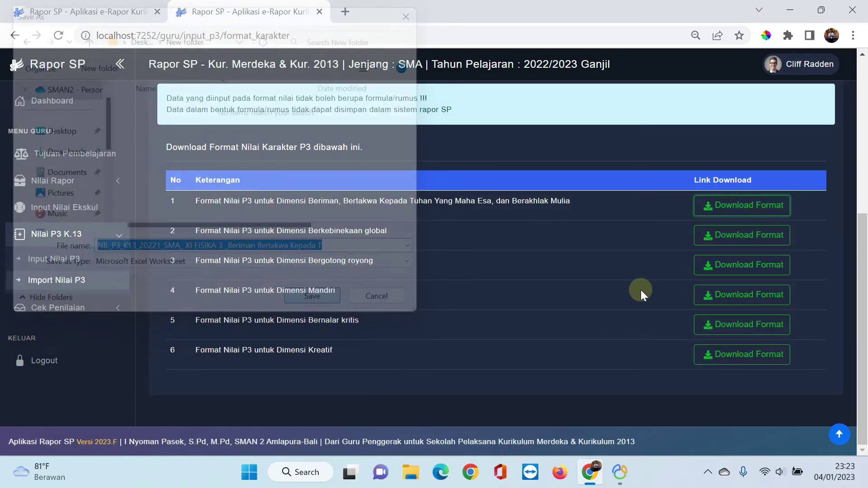
Download the Berkebinekaan global, Bergotong royong, Mandiri, Bernalar kritis and Kreatif formats into the same folder.
{"action": "left_click", "coordinate": [723, 271]}
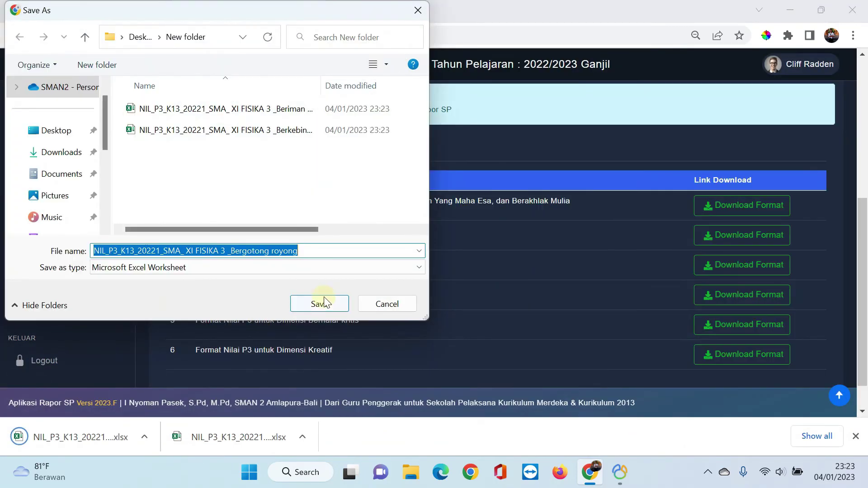
{"action": "left_click", "coordinate": [351, 305]}
{"action": "left_click", "coordinate": [720, 299]}
{"action": "left_click", "coordinate": [300, 302]}
{"action": "left_click", "coordinate": [737, 334]}
{"action": "left_click", "coordinate": [316, 303]}
{"action": "left_click", "coordinate": [753, 361]}
{"action": "left_click", "coordinate": [316, 304]}
{"action": "scroll", "coordinate": [518, 275], "scroll_direction": "down", "scroll_amount": 1}
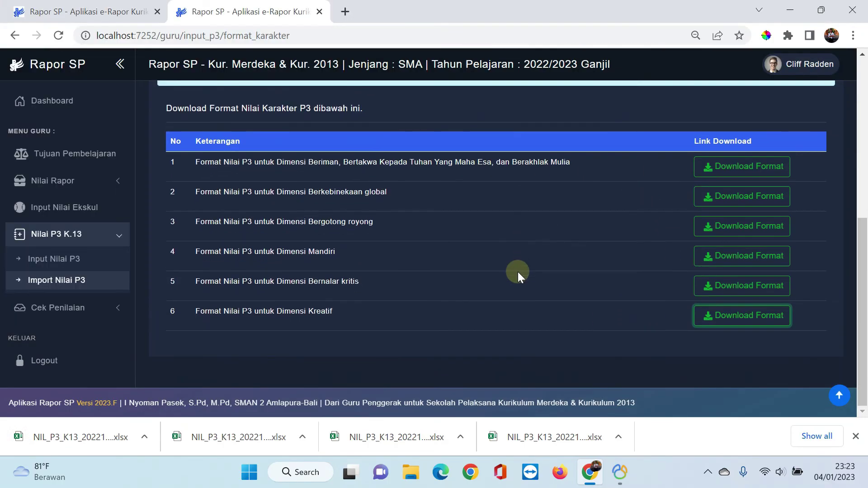
Open the downloaded Bergotong royong format in Excel, maximize it and check its Kolaborasi, Kepedulian and Berbagi columns.
{"action": "left_click", "coordinate": [523, 441]}
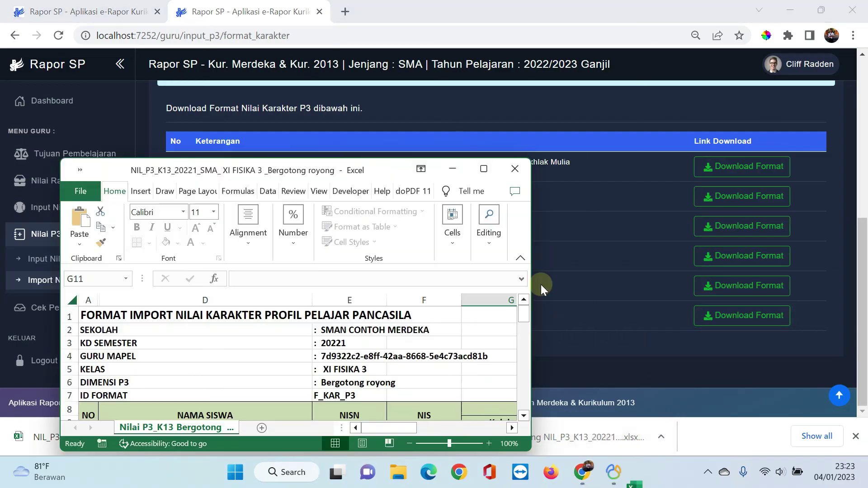
{"action": "left_click", "coordinate": [485, 171]}
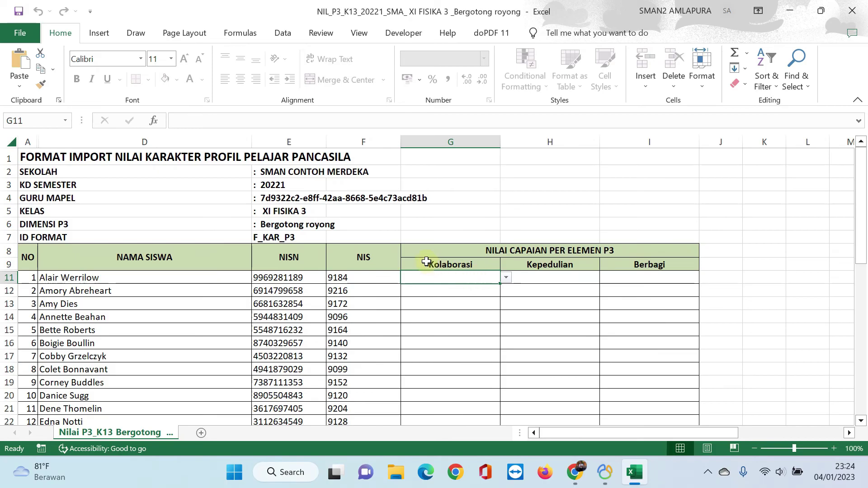
{"action": "left_click", "coordinate": [447, 263]}
{"action": "left_click", "coordinate": [541, 265]}
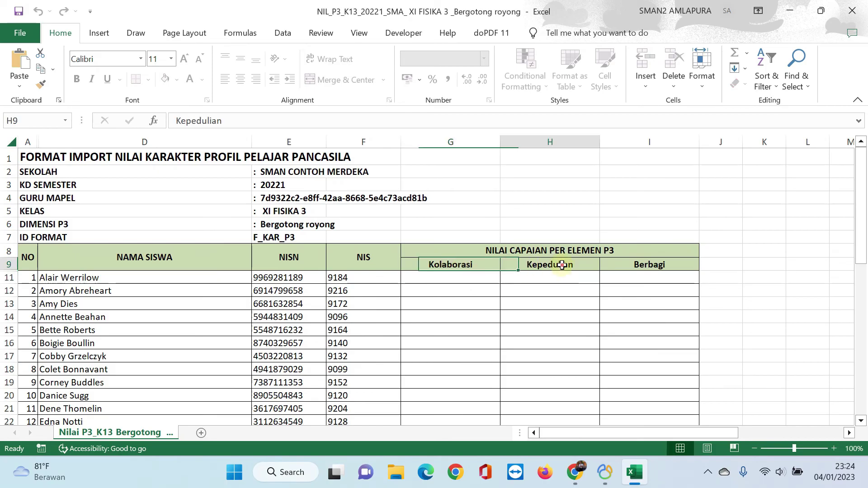
{"action": "left_click", "coordinate": [653, 264]}
{"action": "scroll", "coordinate": [556, 251], "scroll_direction": "down", "scroll_amount": 4}
{"action": "scroll", "coordinate": [556, 250], "scroll_direction": "up", "scroll_amount": 4}
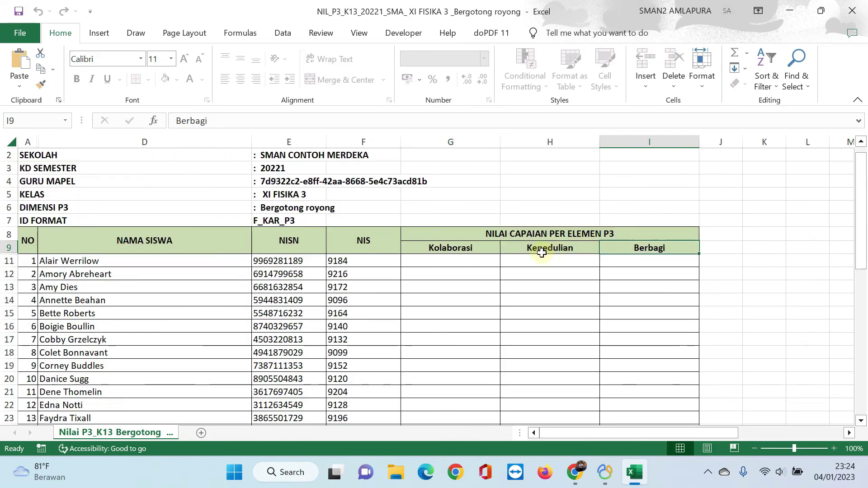
Enter the Kolaborasi grades 1, 2, 3 and 4 for students 1 to 4 in the Bergotong royong format.
{"action": "left_click", "coordinate": [473, 260]}
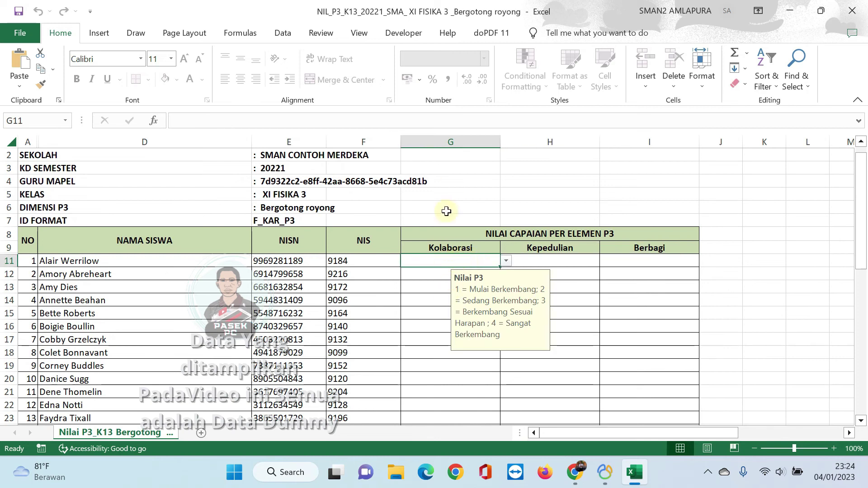
{"action": "scroll", "coordinate": [474, 262], "scroll_direction": "down", "scroll_amount": 1}
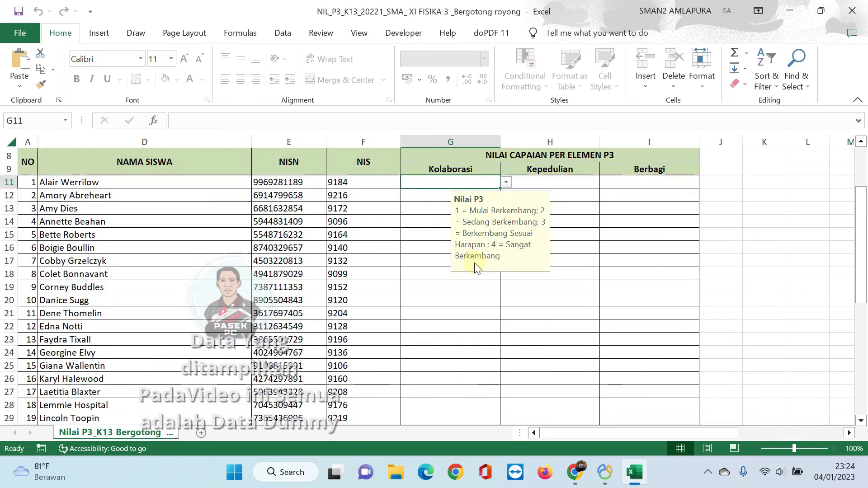
{"action": "scroll", "coordinate": [475, 213], "scroll_direction": "up", "scroll_amount": 2}
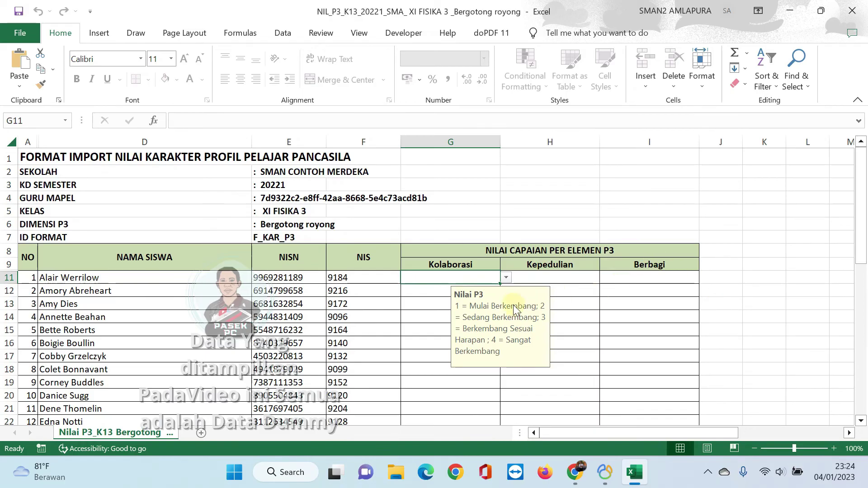
{"action": "type", "text": "1"}
{"action": "key", "text": "Return"}
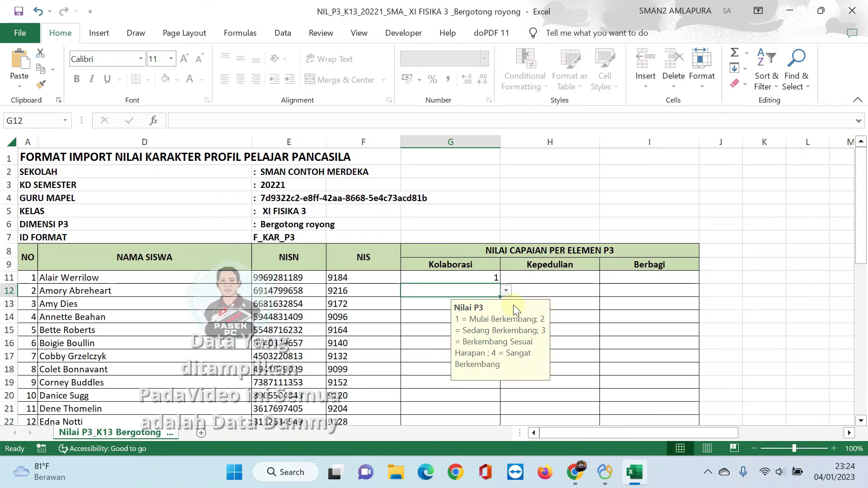
{"action": "type", "text": "2"}
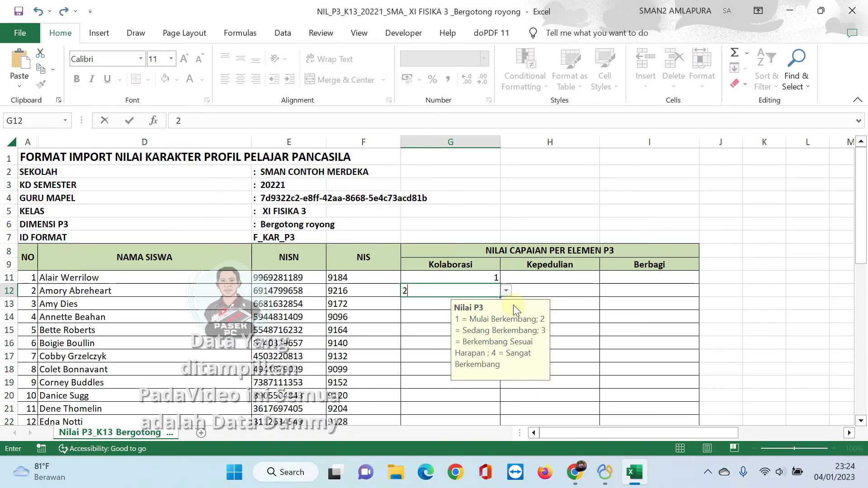
{"action": "key", "text": "Return"}
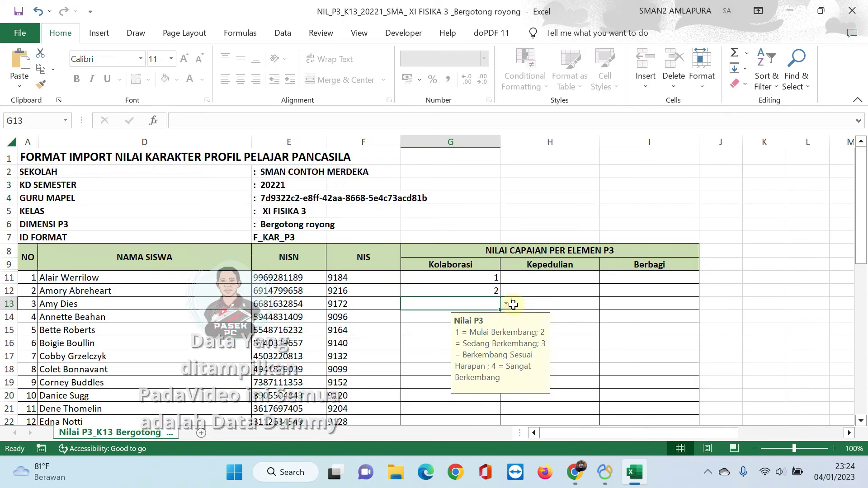
{"action": "type", "text": "3"}
{"action": "key", "text": "Return"}
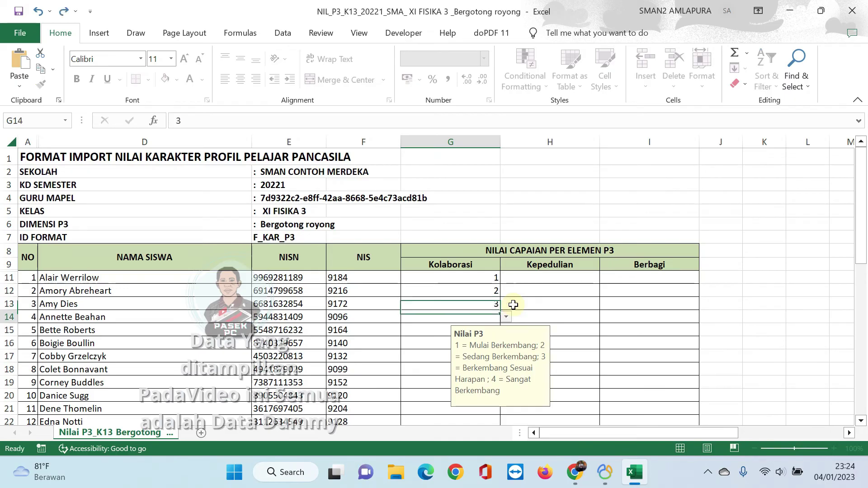
{"action": "type", "text": "4"}
{"action": "key", "text": "Return"}
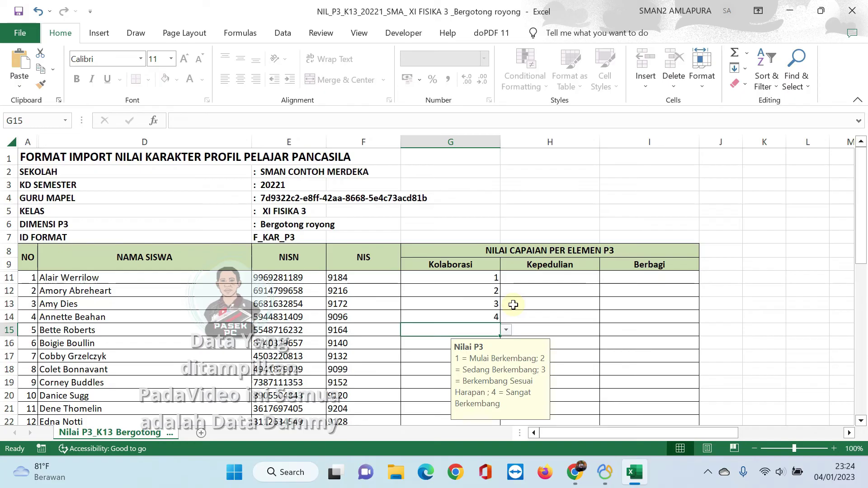
Enter the Kolaborasi grades 3, 3, 4, 3, 3, 3, 2 and 2 for students 5 to 12.
{"action": "type", "text": "3"}
{"action": "key", "text": "Return"}
{"action": "type", "text": "3"}
{"action": "key", "text": "Return"}
{"action": "type", "text": "4"}
{"action": "key", "text": "Return"}
{"action": "type", "text": "3"}
{"action": "key", "text": "Return"}
{"action": "type", "text": "3"}
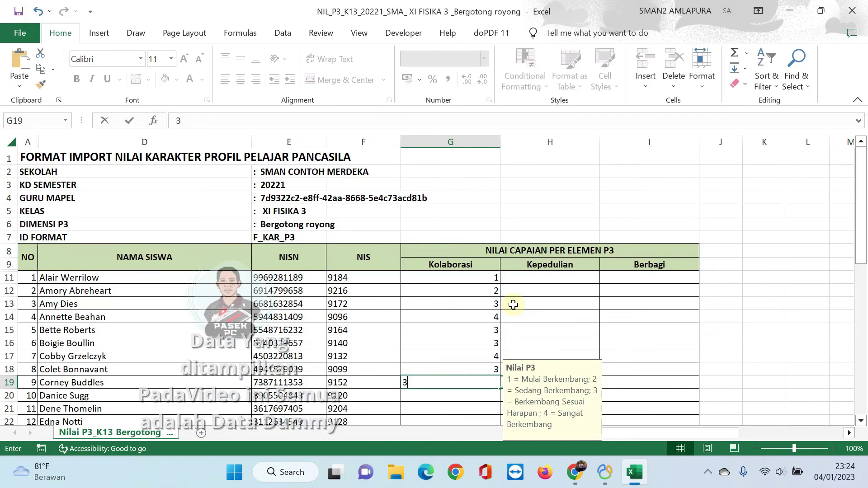
{"action": "key", "text": "Return"}
{"action": "type", "text": "32"}
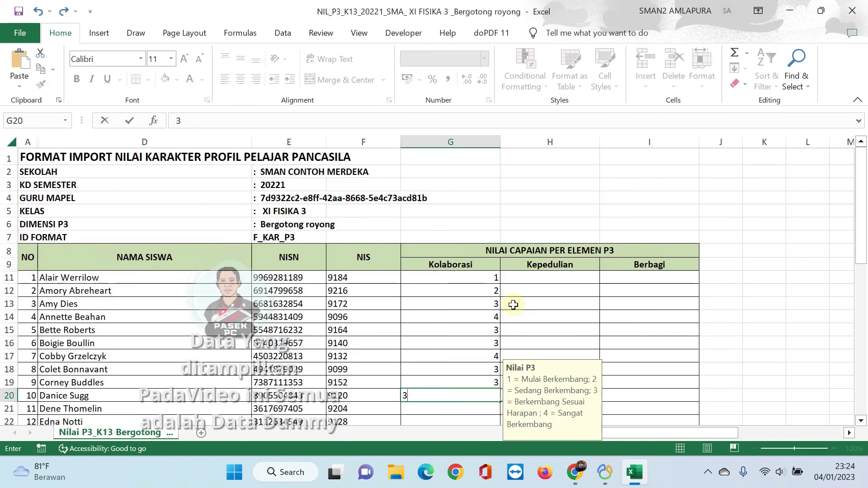
{"action": "key", "text": "Return"}
{"action": "type", "text": "2"}
{"action": "key", "text": "Return"}
{"action": "type", "text": "2"}
{"action": "key", "text": "Return"}
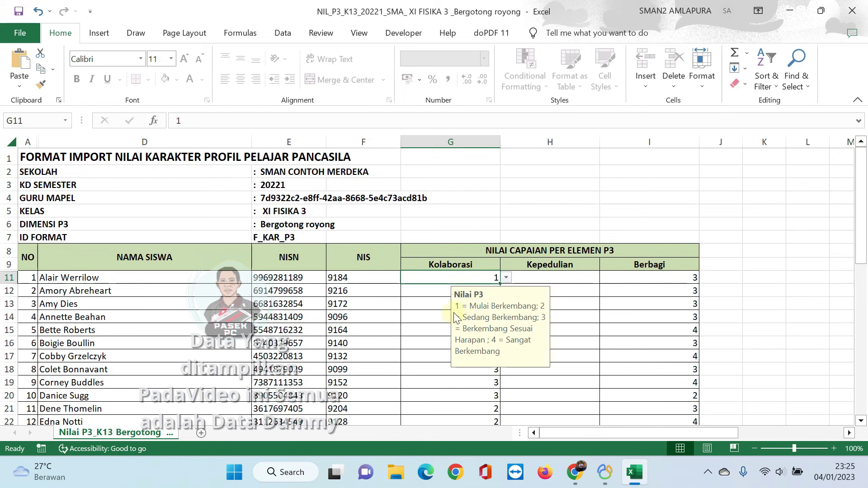
Check the Kolaborasi and Berbagi grades down to student 31, save the Bergotong royong workbook and close it.
{"action": "scroll", "coordinate": [451, 399], "scroll_direction": "down", "scroll_amount": 6}
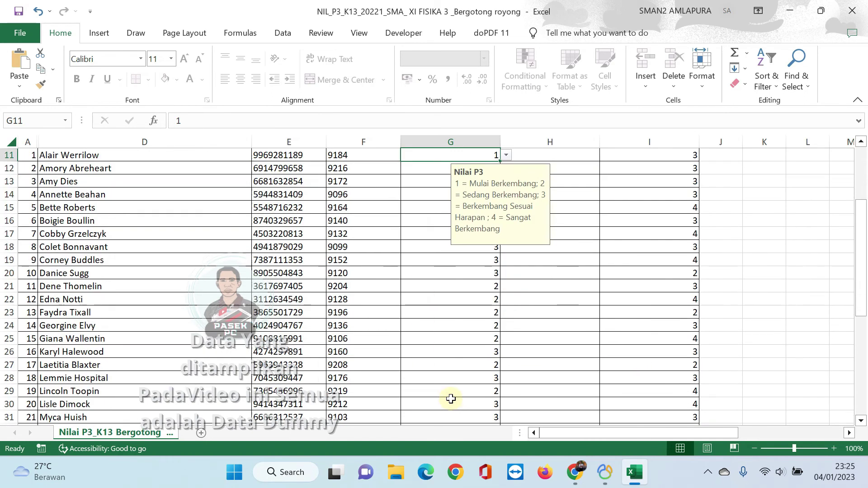
{"action": "scroll", "coordinate": [451, 399], "scroll_direction": "down", "scroll_amount": 1}
{"action": "scroll", "coordinate": [451, 399], "scroll_direction": "up", "scroll_amount": 7}
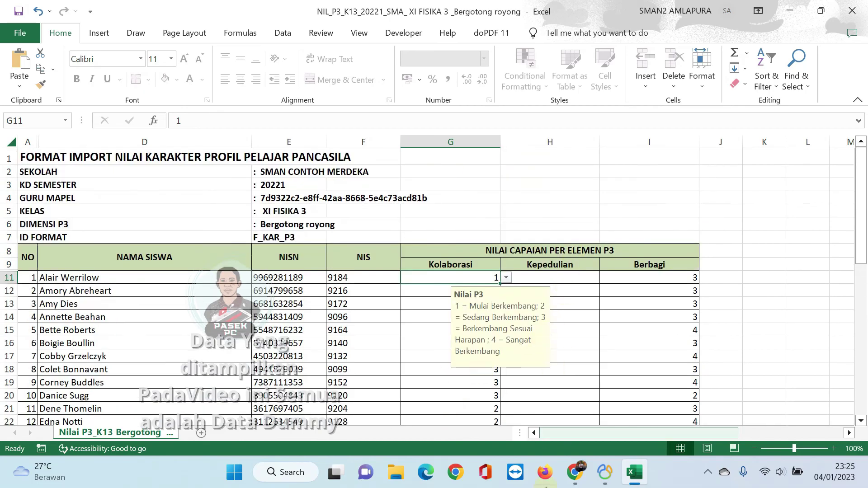
{"action": "scroll", "coordinate": [616, 341], "scroll_direction": "down", "scroll_amount": 8}
{"action": "left_click", "coordinate": [22, 12]}
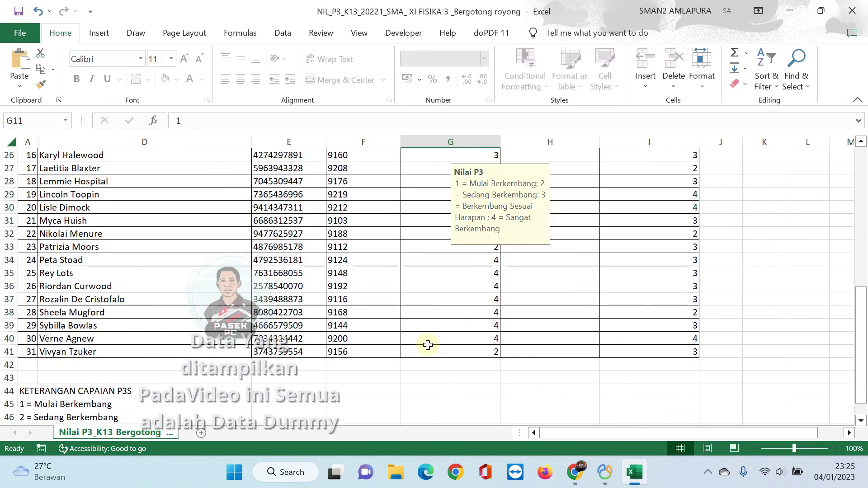
{"action": "scroll", "coordinate": [324, 305], "scroll_direction": "up", "scroll_amount": 8}
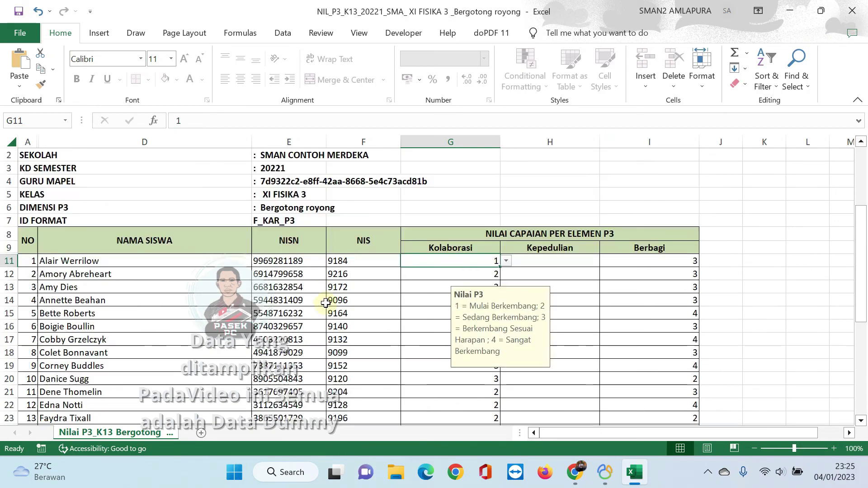
{"action": "left_click", "coordinate": [856, 13]}
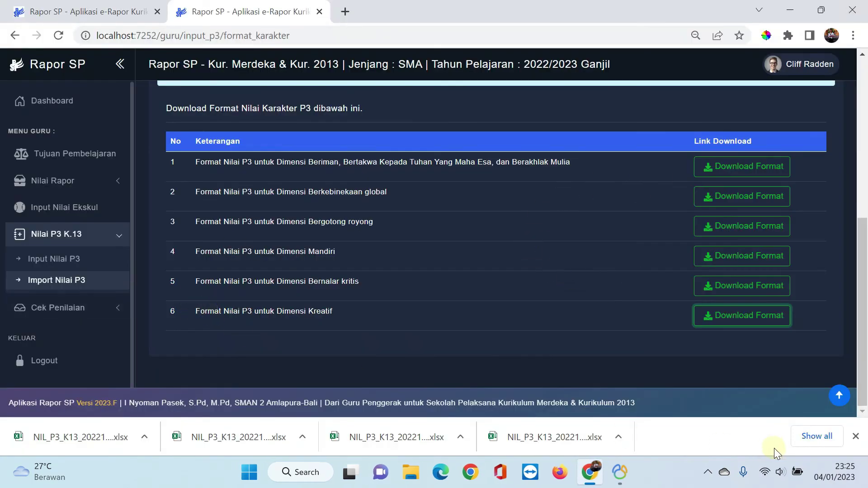
Reload the P3 grade import page in Rapor SP and choose class XI FISIKA 3 and Semester 1.
{"action": "left_click", "coordinate": [856, 436]}
{"action": "left_click", "coordinate": [63, 285]}
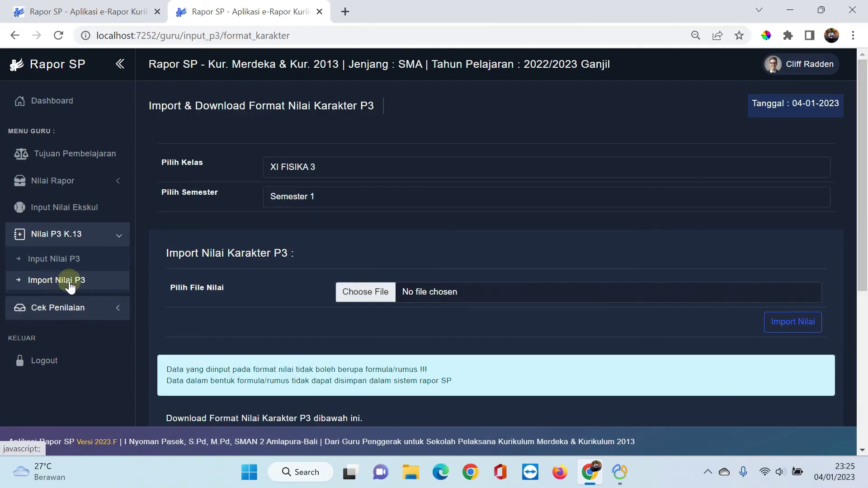
{"action": "left_click", "coordinate": [60, 285]}
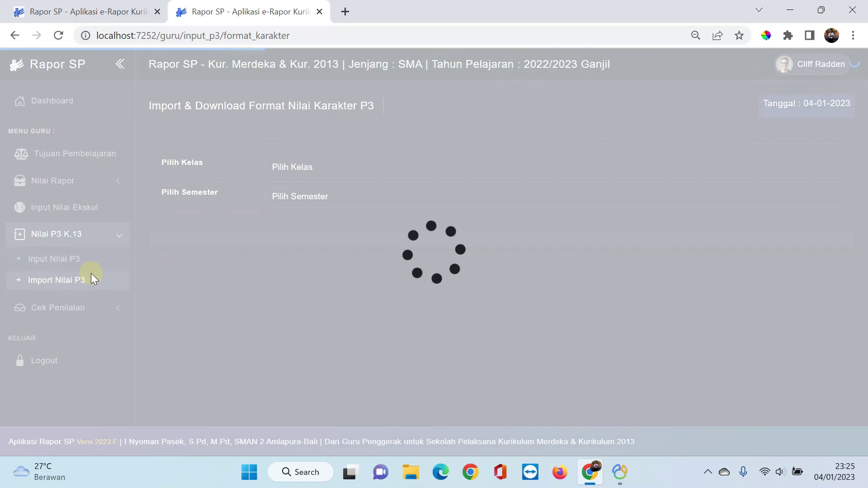
{"action": "left_click", "coordinate": [289, 168]}
{"action": "left_click", "coordinate": [292, 237]}
{"action": "left_click", "coordinate": [312, 198]}
{"action": "left_click", "coordinate": [307, 224]}
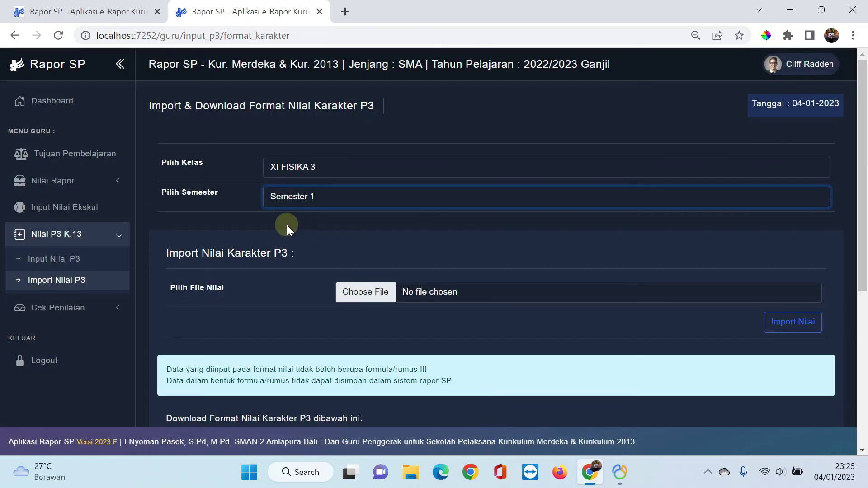
Import the XI FISIKA 3 Bergotong royong grade file from New folder on the Desktop.
{"action": "left_click", "coordinate": [441, 297]}
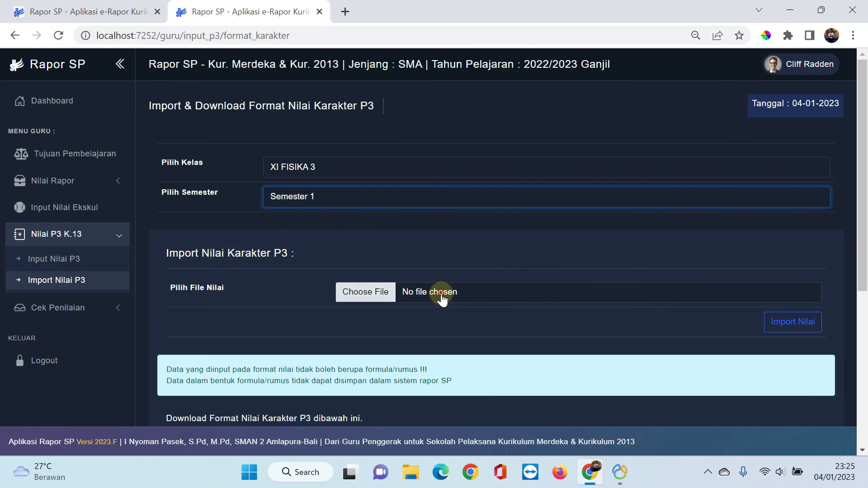
{"action": "double_click", "coordinate": [175, 135]}
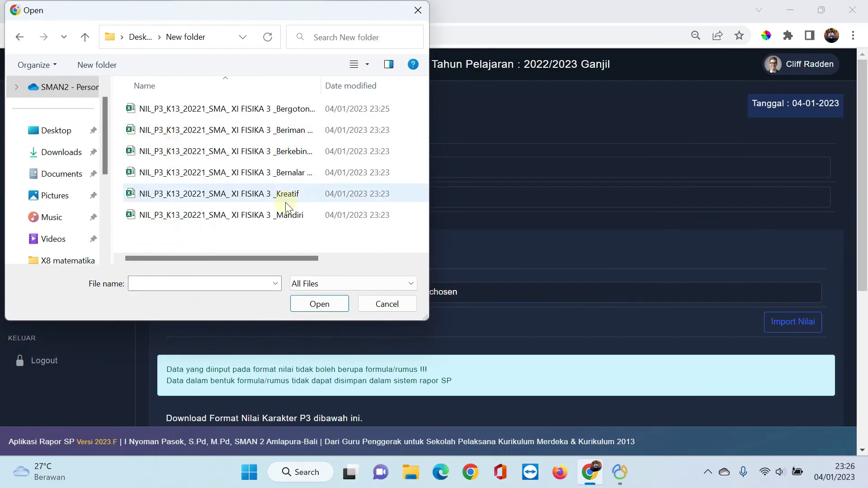
{"action": "left_click_drag", "start_coordinate": [321, 85], "coordinate": [375, 86]}
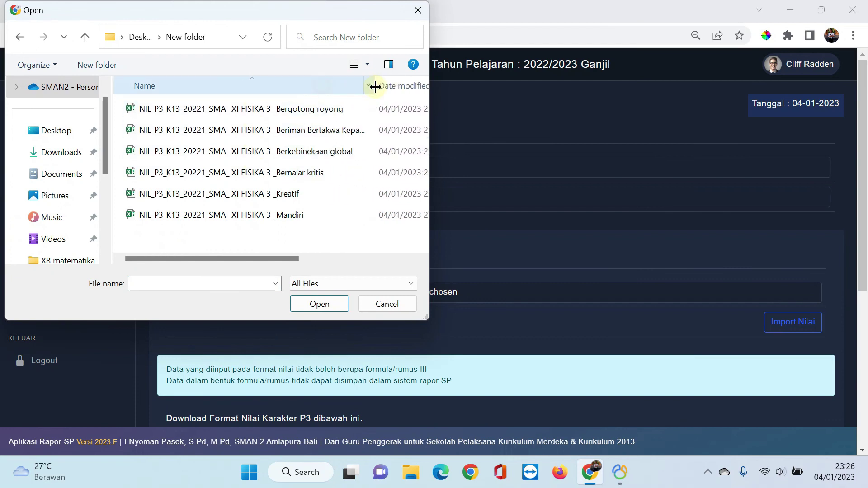
{"action": "double_click", "coordinate": [294, 109]}
{"action": "left_click", "coordinate": [791, 326]}
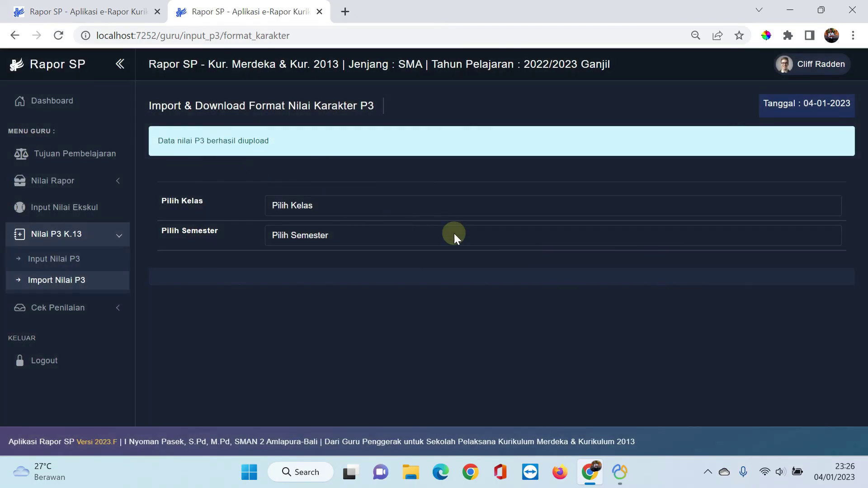
Choose class XI FISIKA 3 and Semester 1 again for another P3 grade import.
{"action": "left_click", "coordinate": [305, 199]}
{"action": "left_click", "coordinate": [305, 265]}
{"action": "left_click", "coordinate": [321, 206]}
{"action": "left_click", "coordinate": [314, 274]}
{"action": "left_click", "coordinate": [323, 236]}
{"action": "left_click", "coordinate": [310, 262]}
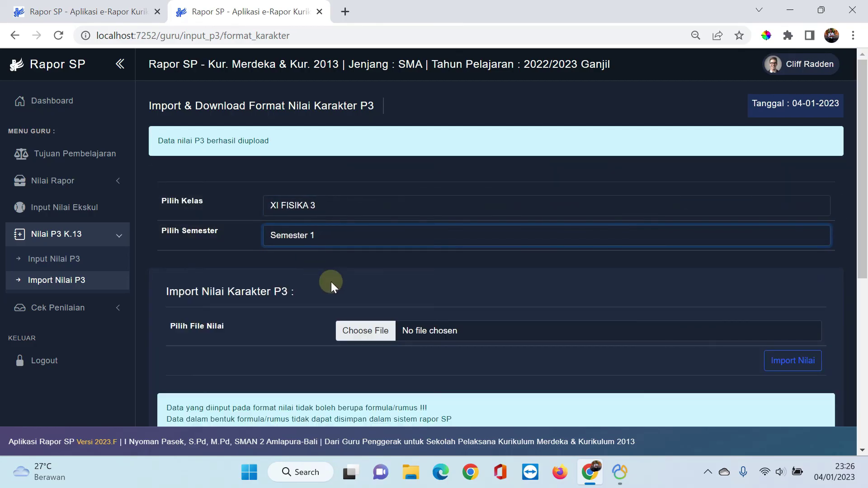
Import the XI FISIKA 3 Beriman Bertakwa grade file from New folder.
{"action": "left_click", "coordinate": [523, 331]}
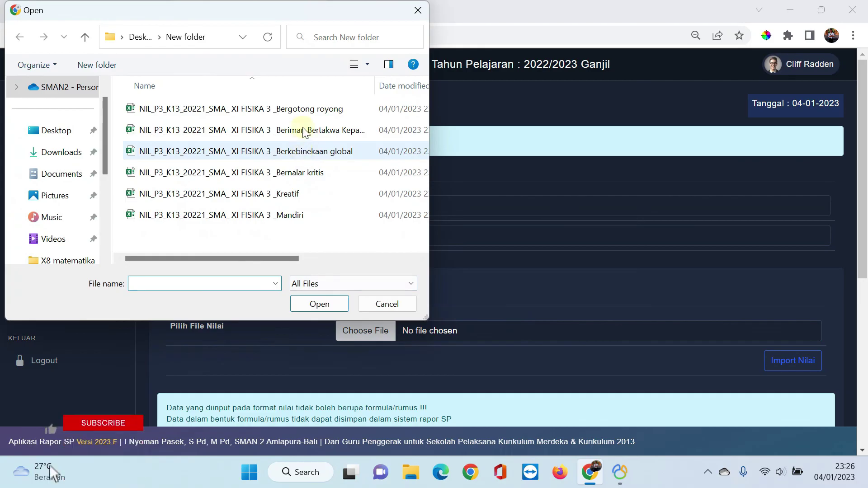
{"action": "left_click", "coordinate": [299, 130]}
{"action": "double_click", "coordinate": [299, 129]}
{"action": "left_click", "coordinate": [787, 360]}
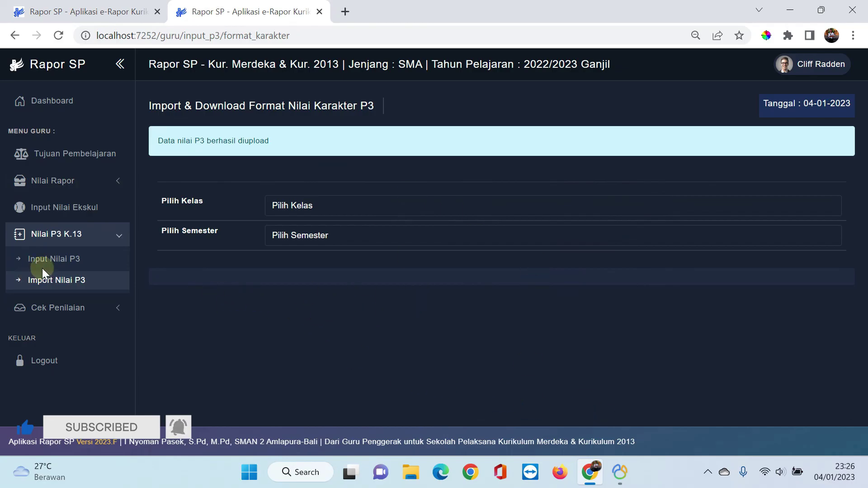
Open the P3 grade input page for XI FISIKA 3, Semester 1, Bergotong royong and examine the grades of all students.
{"action": "left_click", "coordinate": [73, 261]}
{"action": "left_click", "coordinate": [334, 166]}
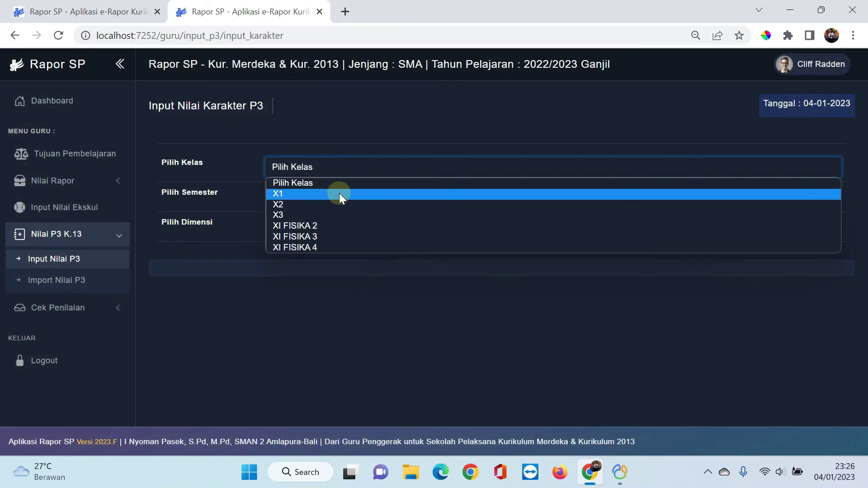
{"action": "left_click", "coordinate": [341, 236]}
{"action": "left_click", "coordinate": [350, 199]}
{"action": "left_click", "coordinate": [343, 225]}
{"action": "left_click", "coordinate": [339, 232]}
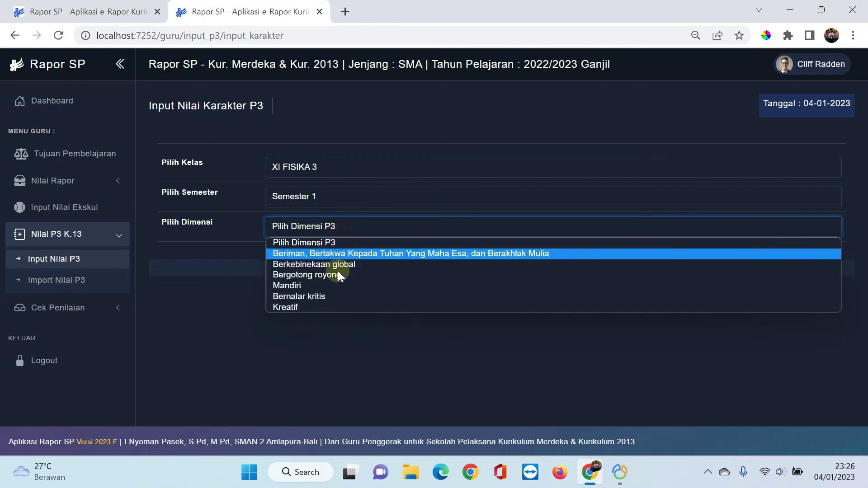
{"action": "left_click", "coordinate": [342, 275]}
{"action": "scroll", "coordinate": [496, 266], "scroll_direction": "down", "scroll_amount": 3}
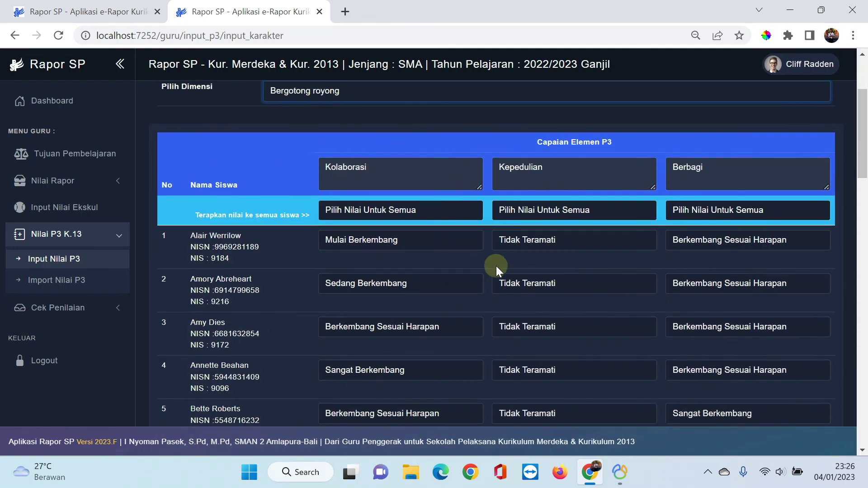
{"action": "scroll", "coordinate": [760, 243], "scroll_direction": "down", "scroll_amount": 20}
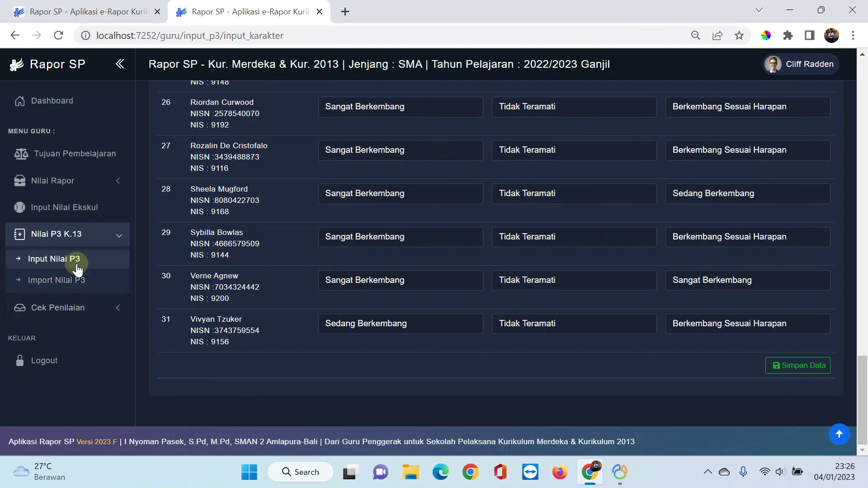
Open Status Penilaian and examine the report grade and P3 data status per class.
{"action": "left_click", "coordinate": [86, 235]}
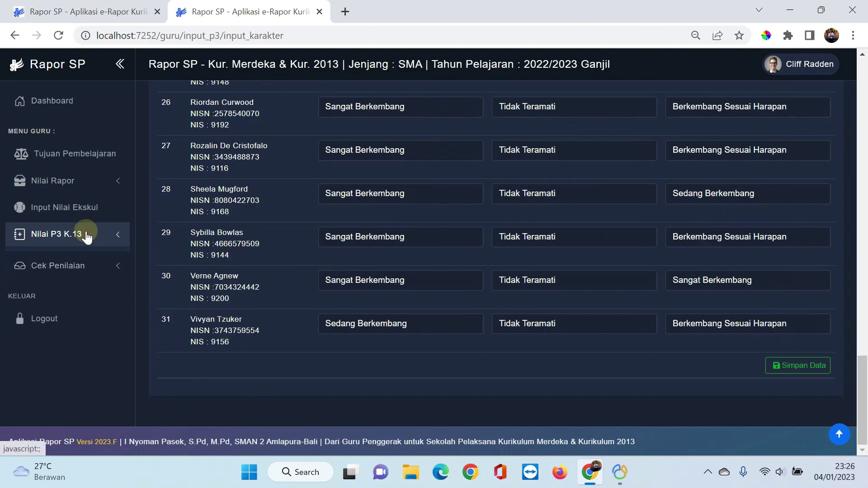
{"action": "left_click", "coordinate": [100, 267]}
{"action": "left_click", "coordinate": [71, 292]}
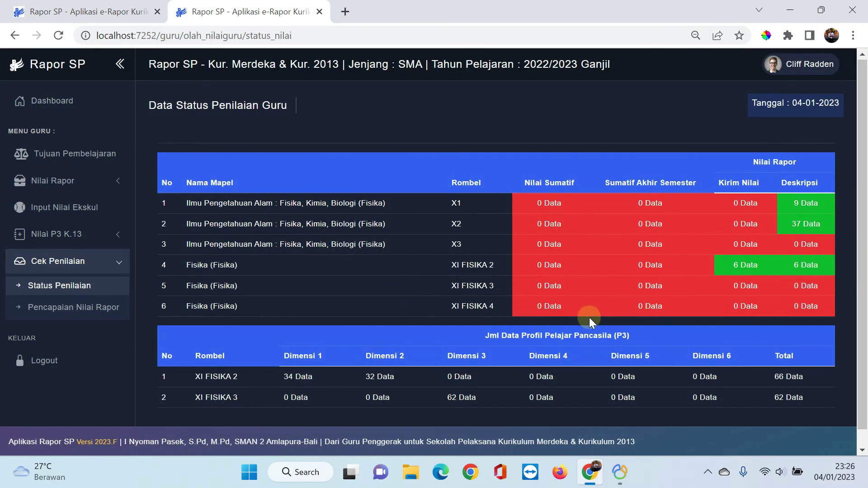
{"action": "scroll", "coordinate": [565, 323], "scroll_direction": "down", "scroll_amount": 1}
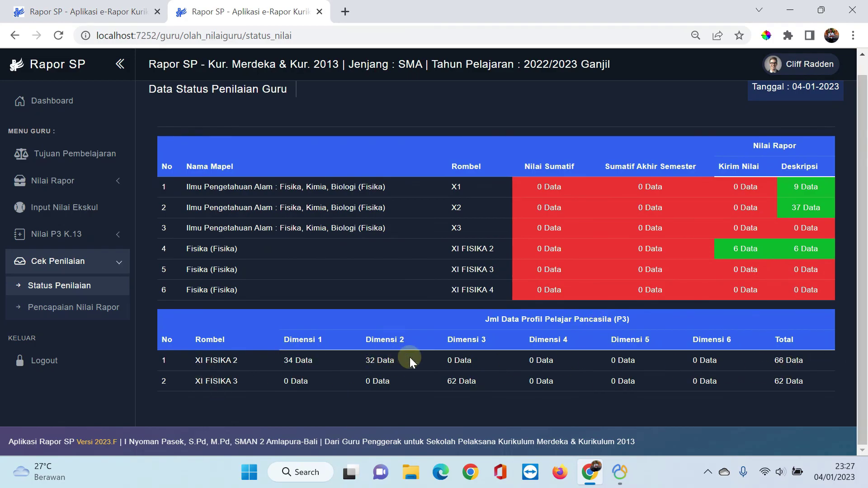
Open Pencapaian Nilai Rapor for class X1, Fisika, with Perkembangan Deskripsi Rapor and examine the students' competency descriptions.
{"action": "left_click", "coordinate": [93, 311]}
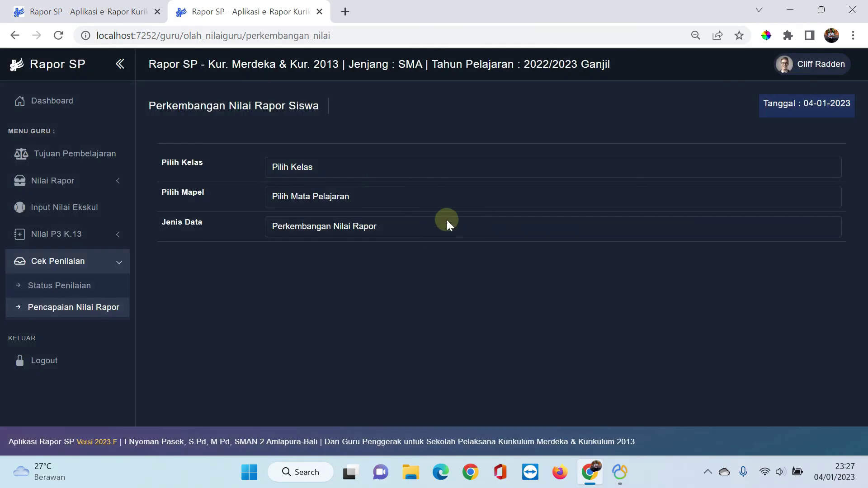
{"action": "left_click", "coordinate": [323, 164]}
{"action": "left_click", "coordinate": [308, 193]}
{"action": "left_click", "coordinate": [328, 203]}
{"action": "left_click", "coordinate": [322, 225]}
{"action": "left_click", "coordinate": [328, 226]}
{"action": "left_click", "coordinate": [323, 253]}
{"action": "scroll", "coordinate": [549, 293], "scroll_direction": "down", "scroll_amount": 1}
{"action": "scroll", "coordinate": [549, 293], "scroll_direction": "down", "scroll_amount": 5}
{"action": "scroll", "coordinate": [548, 295], "scroll_direction": "up", "scroll_amount": 6}
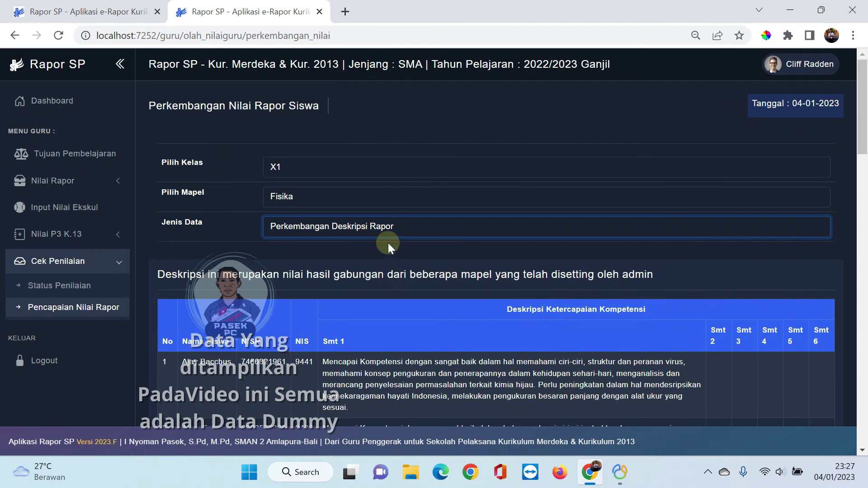
Switch the data type to Perkembangan Nilai Rapor, examine the semester grades and return to the Dashboard.
{"action": "left_click", "coordinate": [397, 225]}
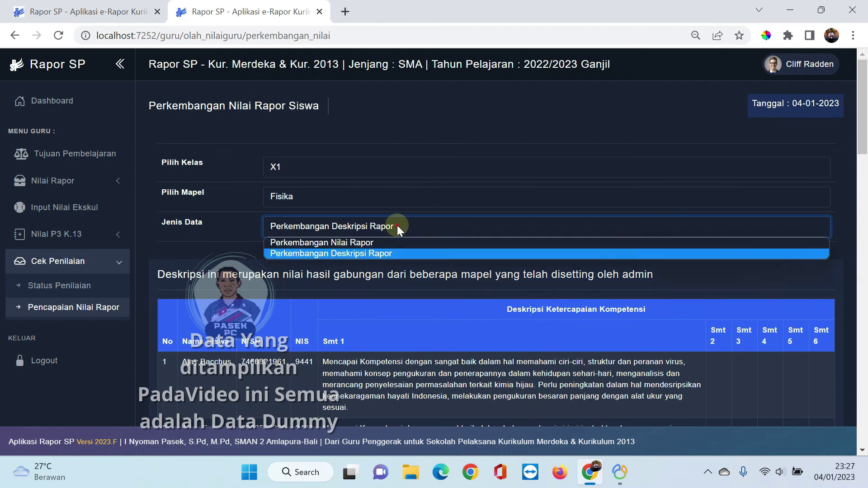
{"action": "left_click", "coordinate": [373, 247]}
{"action": "scroll", "coordinate": [430, 345], "scroll_direction": "down", "scroll_amount": 5}
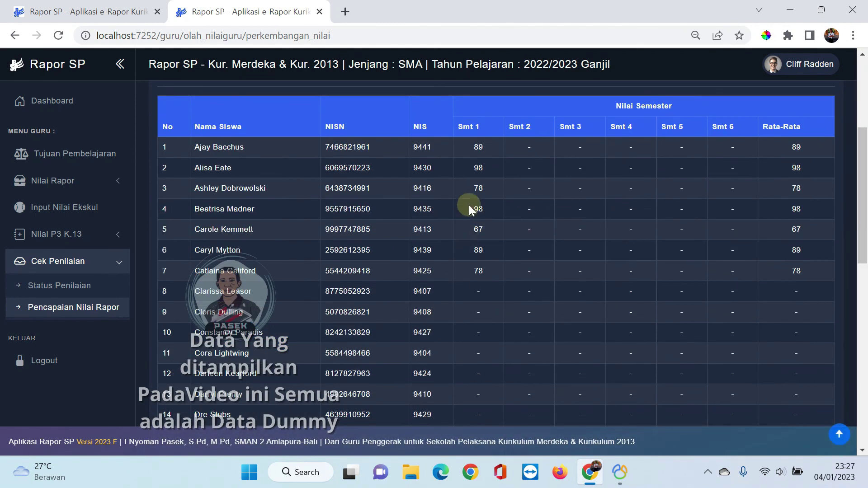
{"action": "scroll", "coordinate": [639, 208], "scroll_direction": "up", "scroll_amount": 5}
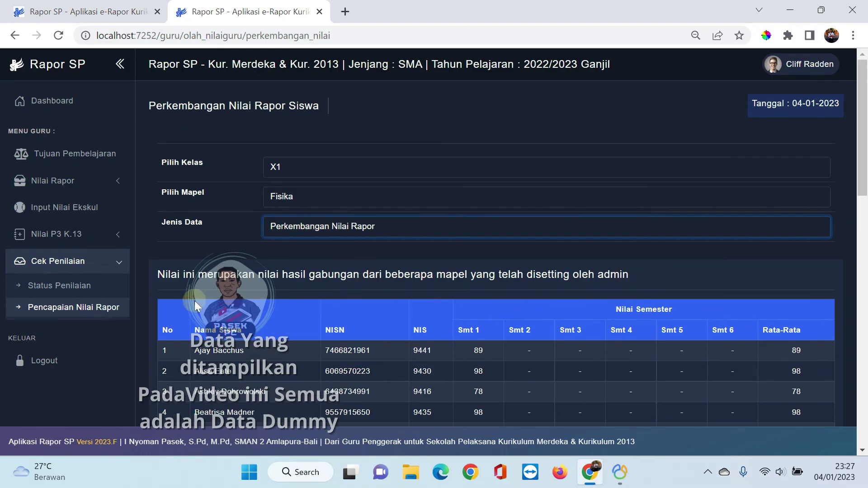
{"action": "left_click", "coordinate": [50, 101]}
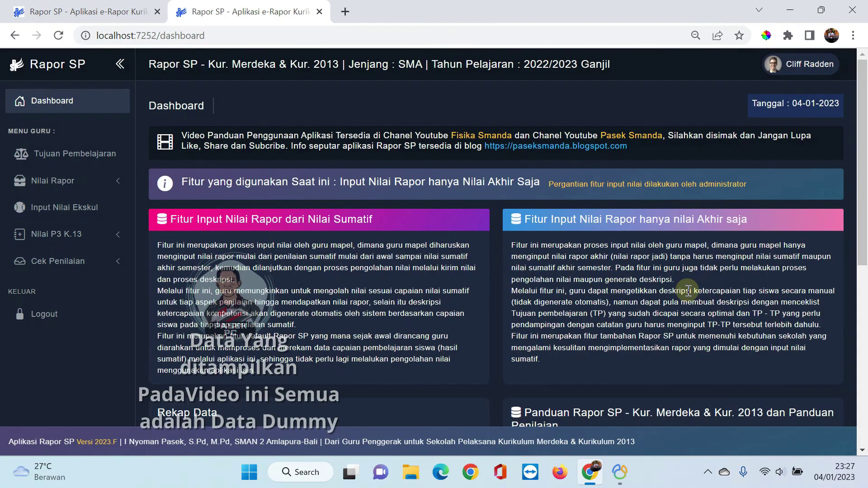